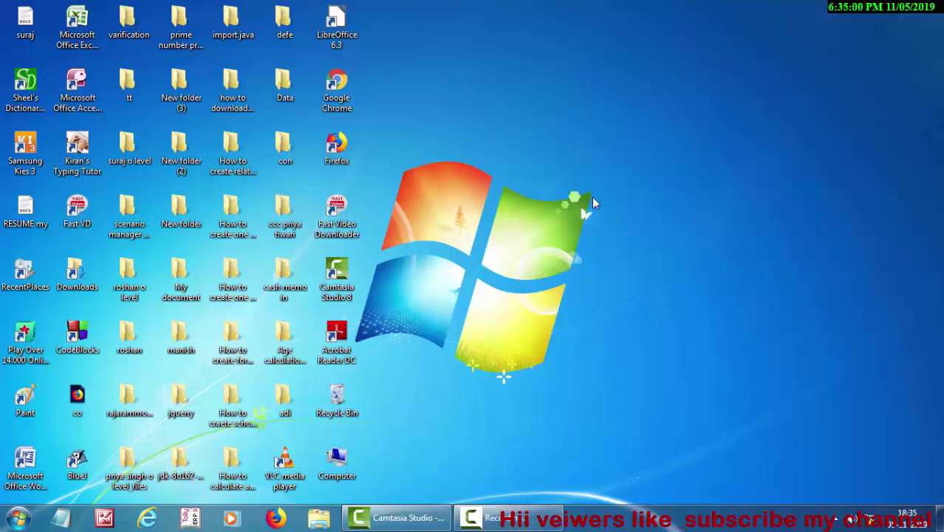
# Refresh the desktop repeatedly from its right-click menu
pyautogui.rightClick(592, 197)
pyautogui.click(647, 238)
pyautogui.rightClick(505, 65)
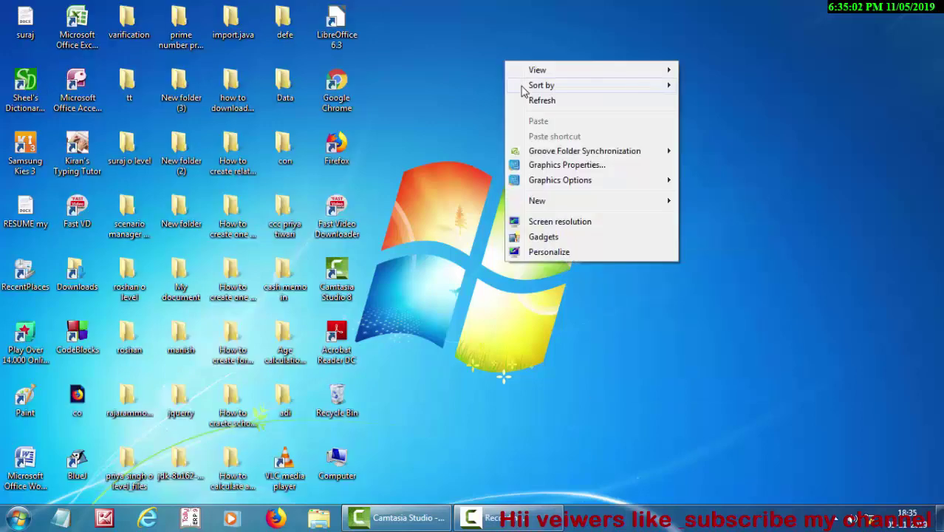
pyautogui.click(529, 100)
pyautogui.rightClick(528, 101)
pyautogui.click(566, 144)
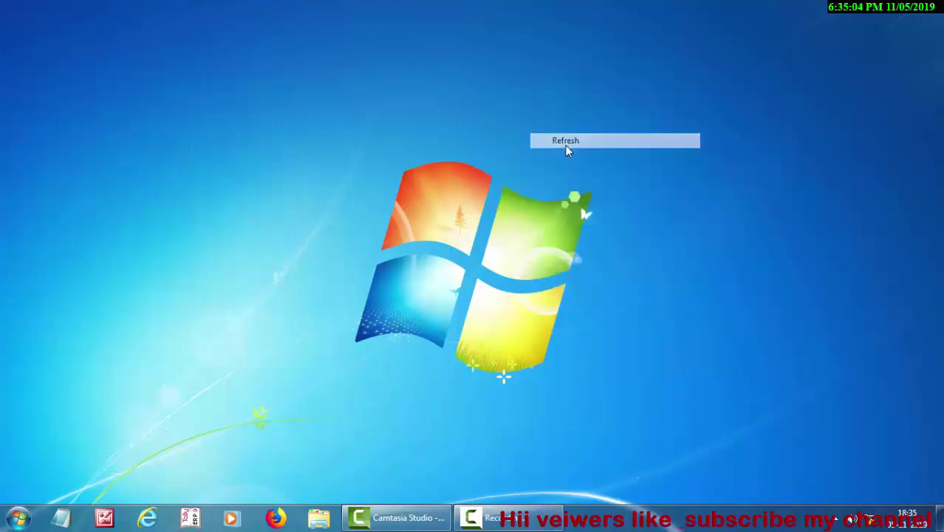
pyautogui.rightClick(569, 142)
pyautogui.click(588, 188)
pyautogui.rightClick(586, 186)
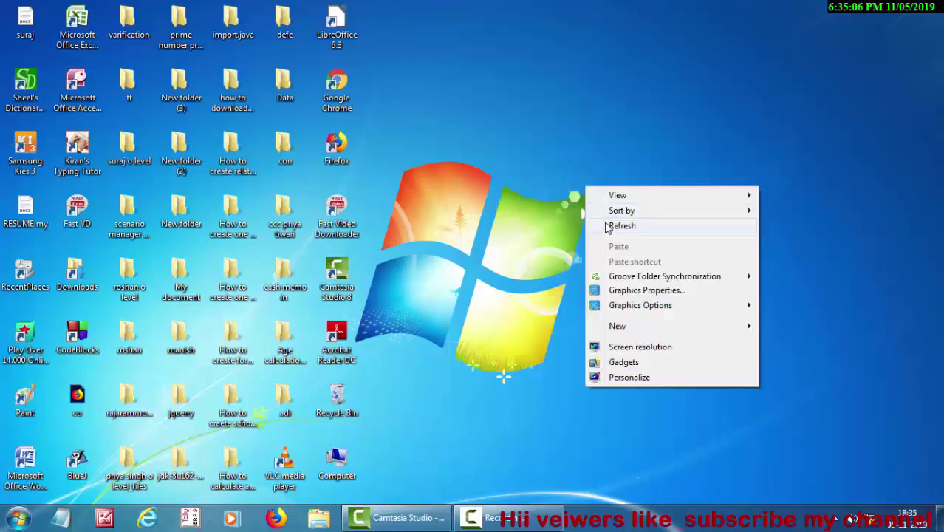
pyautogui.click(597, 225)
pyautogui.rightClick(565, 161)
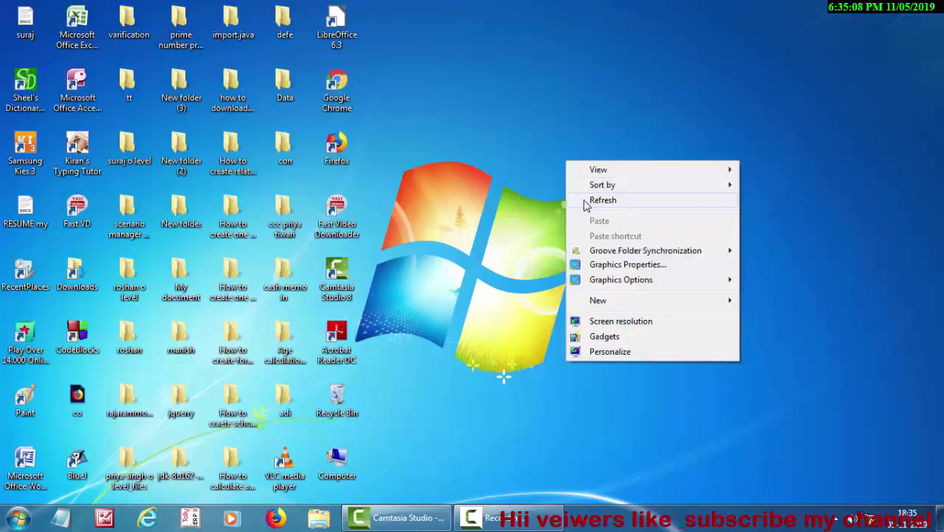
pyautogui.click(585, 202)
pyautogui.rightClick(577, 170)
pyautogui.click(600, 212)
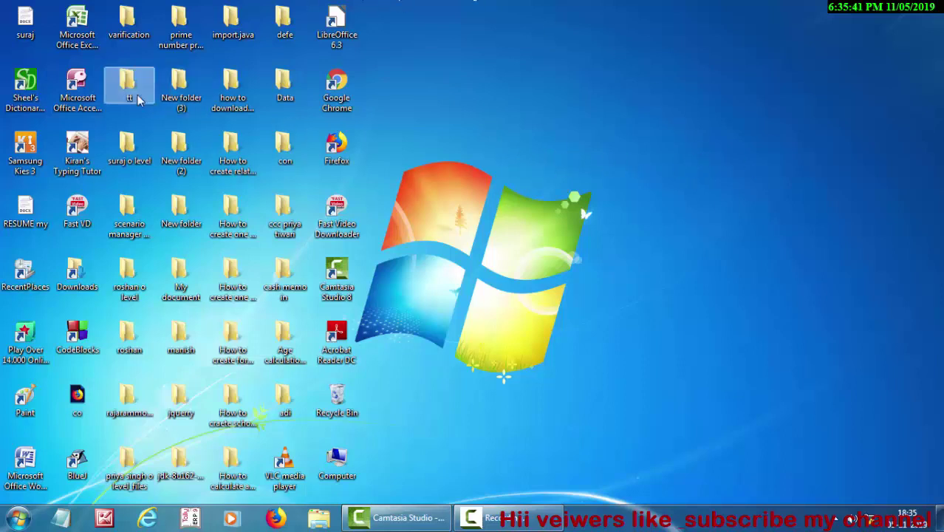
# Launch Access 2007 and create a blank database named Database164
pyautogui.doubleClick(77, 87)
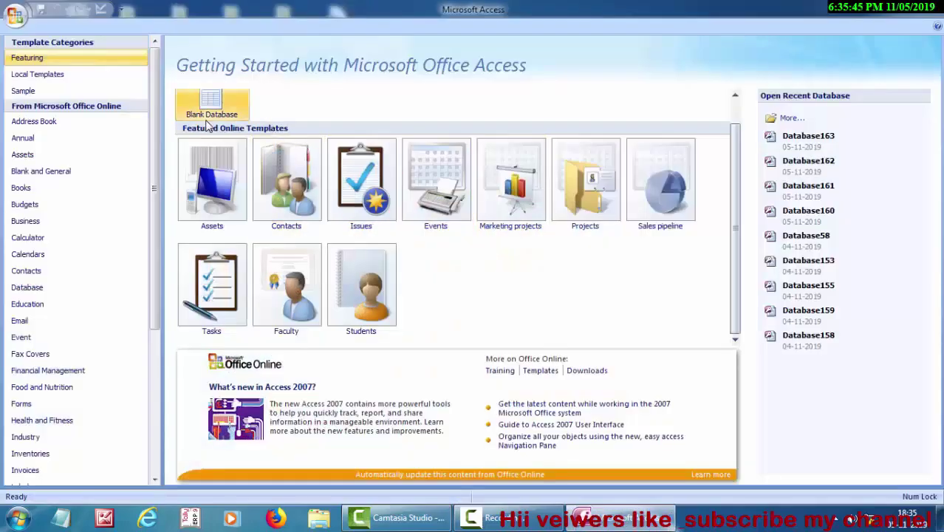
pyautogui.click(210, 115)
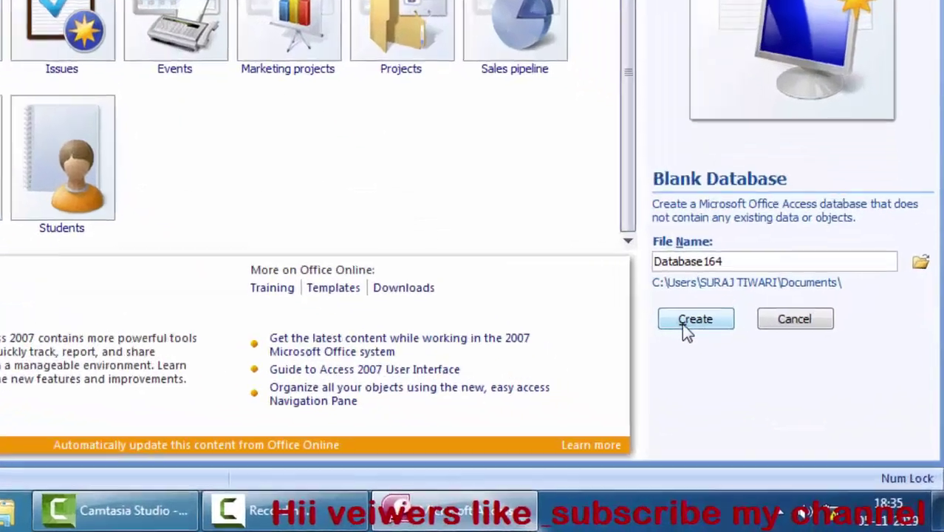
pyautogui.click(683, 325)
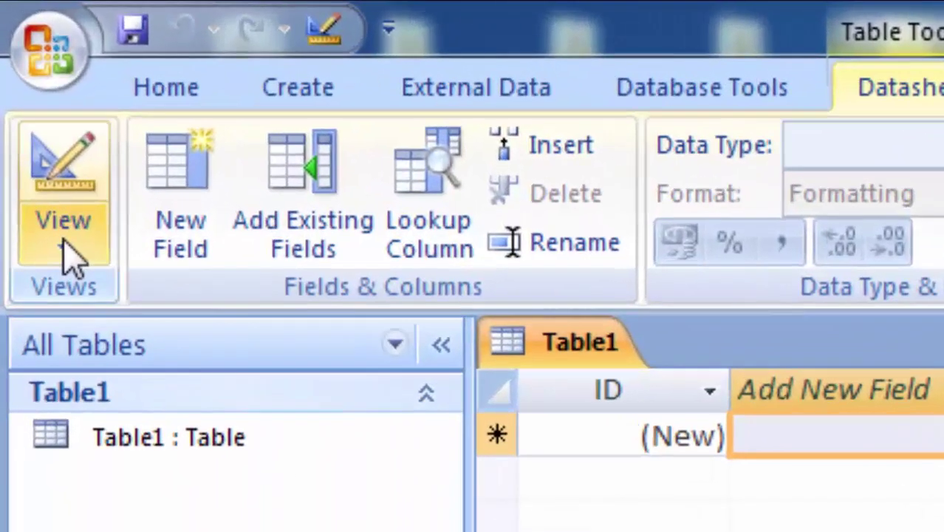
# Save Table1 as 'Student Record' and switch it to Design view
pyautogui.click(46, 181)
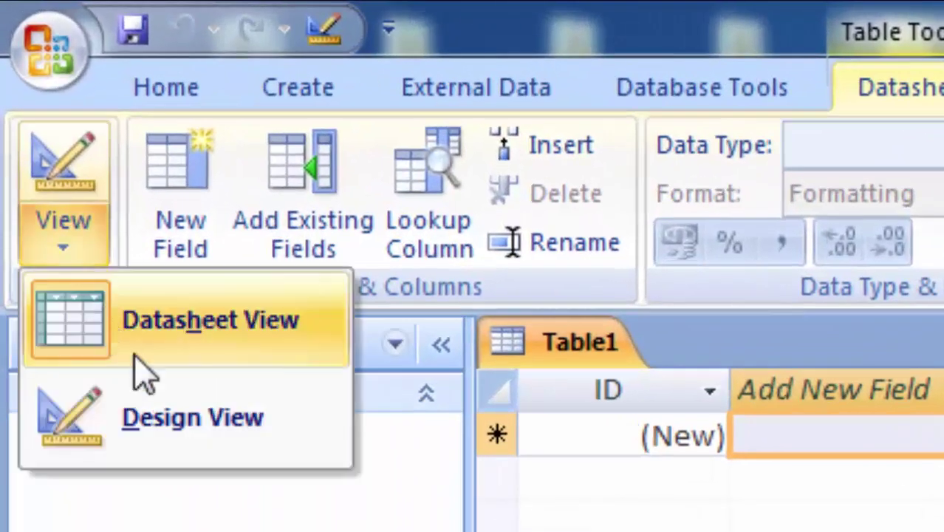
pyautogui.click(120, 310)
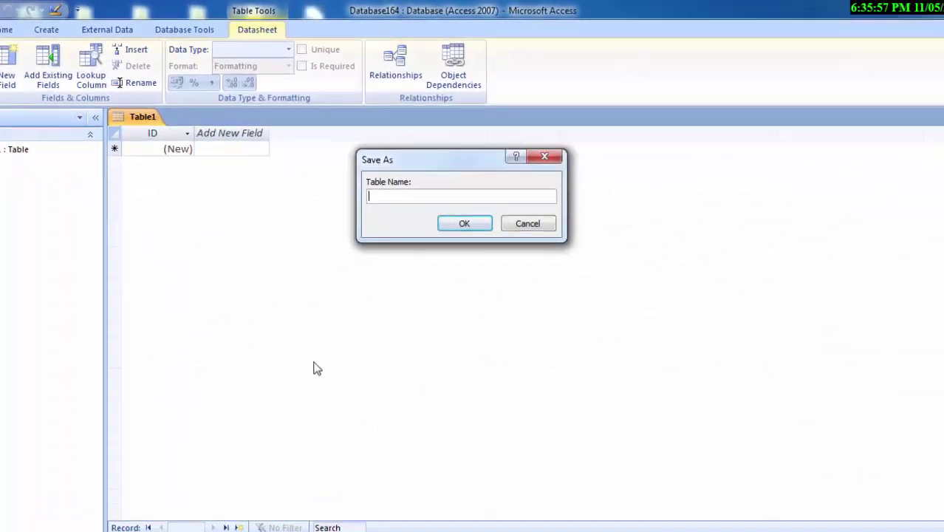
pyautogui.write('S')
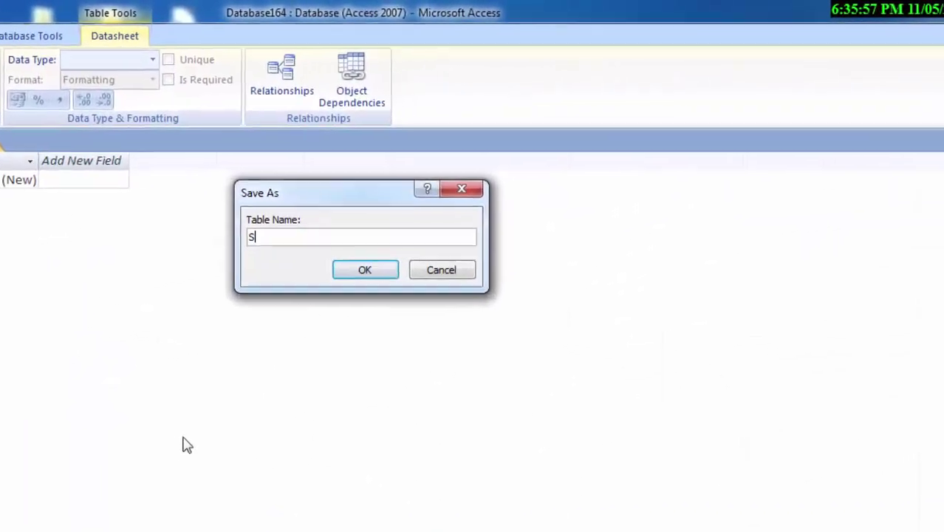
pyautogui.write('tudent')
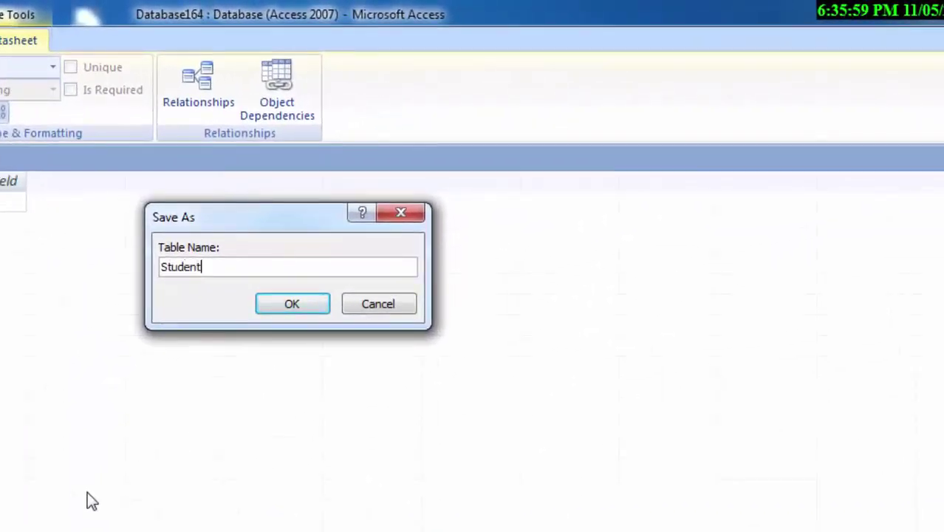
pyautogui.write(' Record')
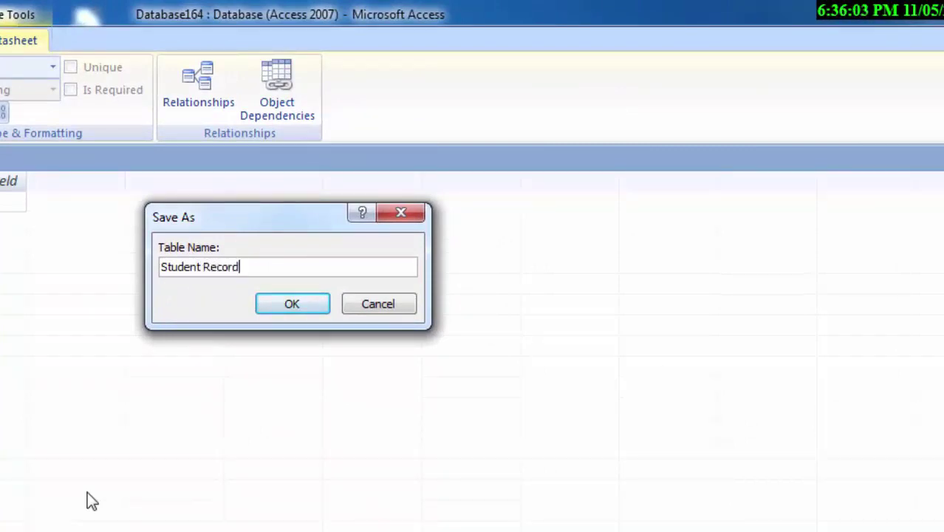
pyautogui.press('Return')
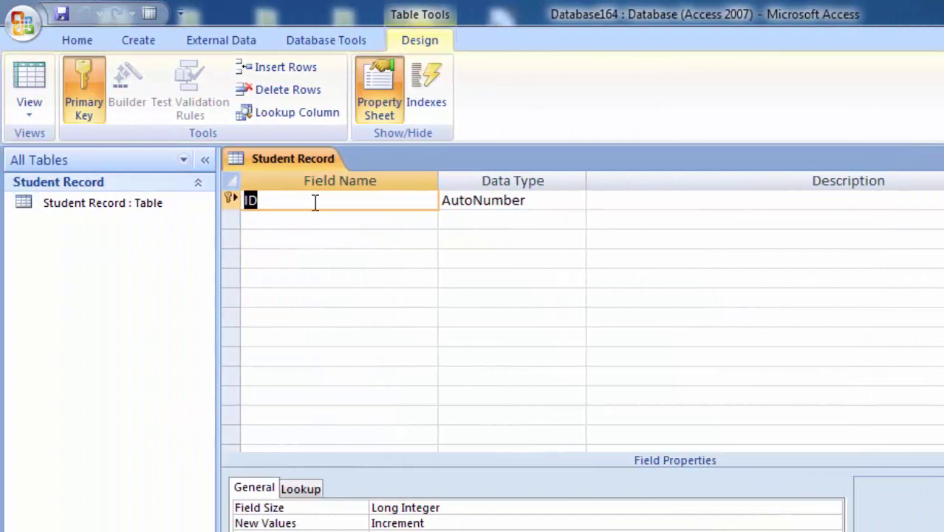
# Replace the ID field with Studentid (Number) and add Student Name as a Text field
pyautogui.click(315, 201)
pyautogui.press('BackSpace')
pyautogui.press('BackSpace')
pyautogui.write('Stude')
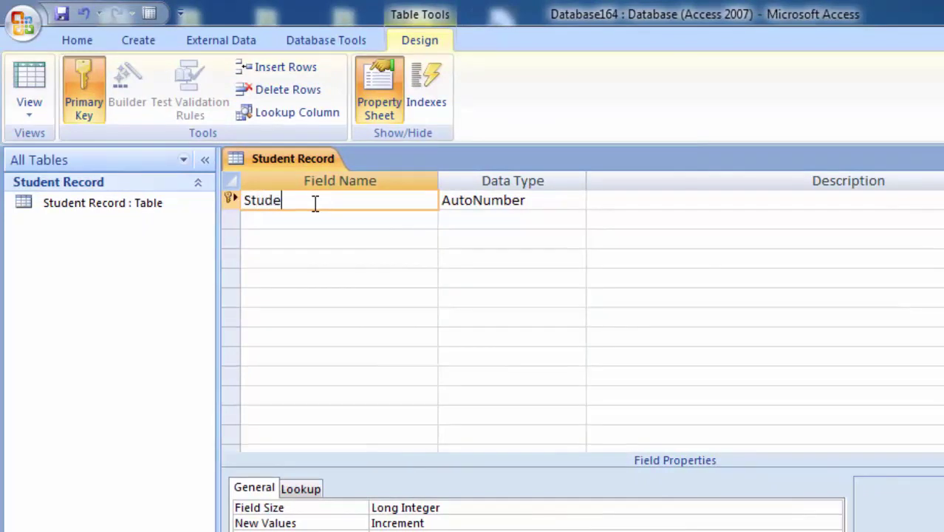
pyautogui.write('ntid')
pyautogui.click(556, 198)
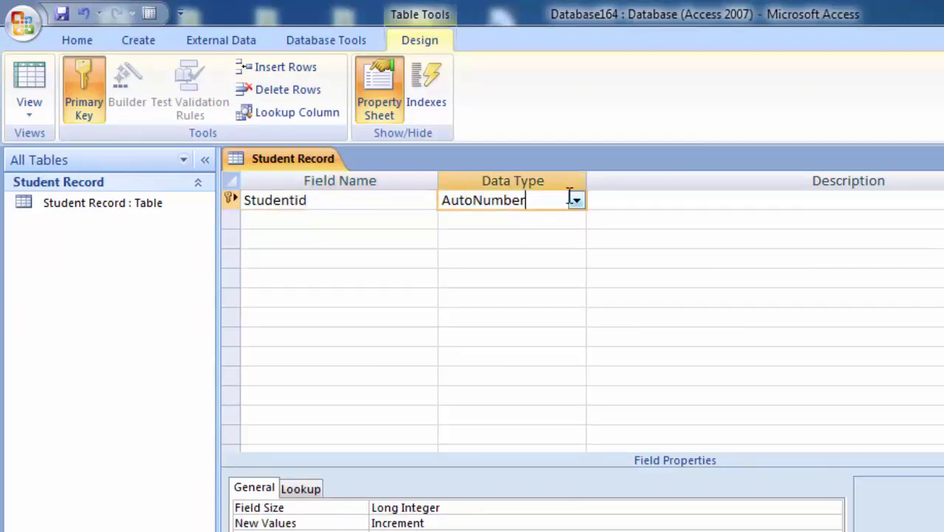
pyautogui.click(576, 200)
pyautogui.click(543, 260)
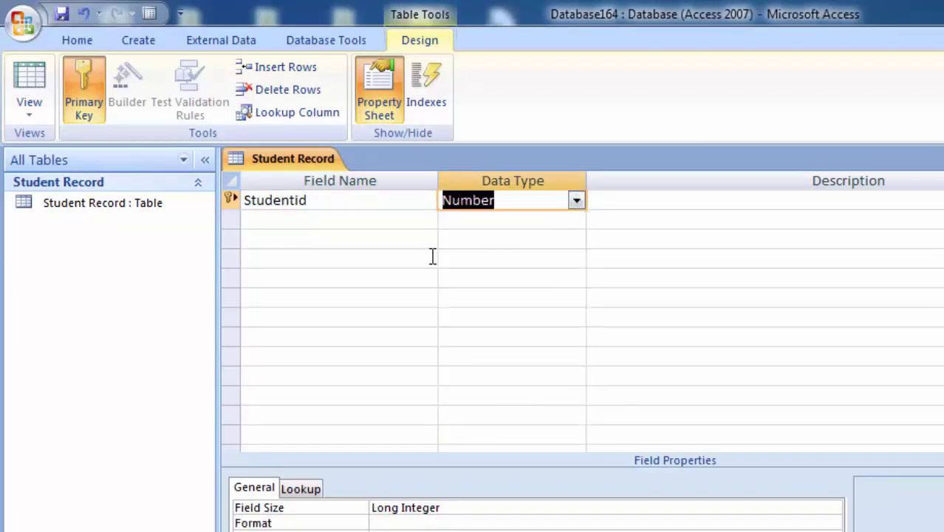
pyautogui.click(274, 218)
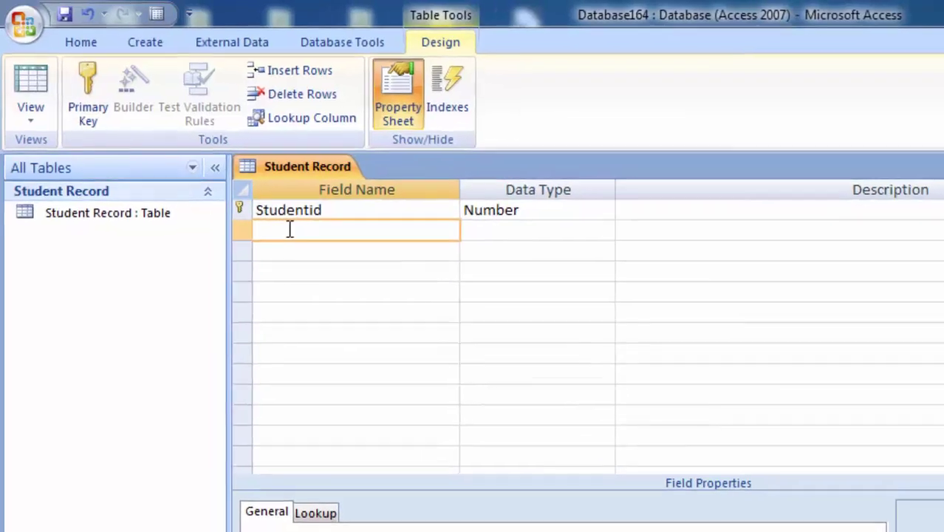
pyautogui.write('Stu')
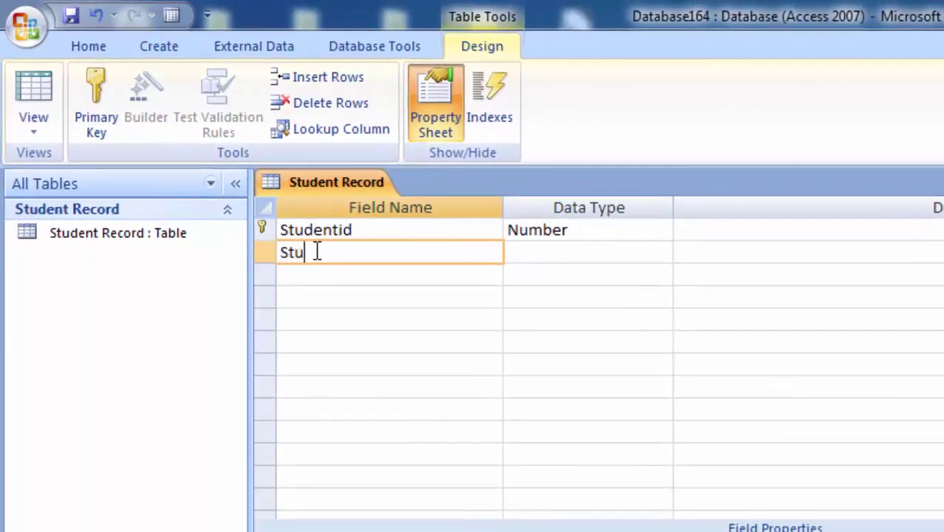
pyautogui.write('dent ')
pyautogui.write('Na')
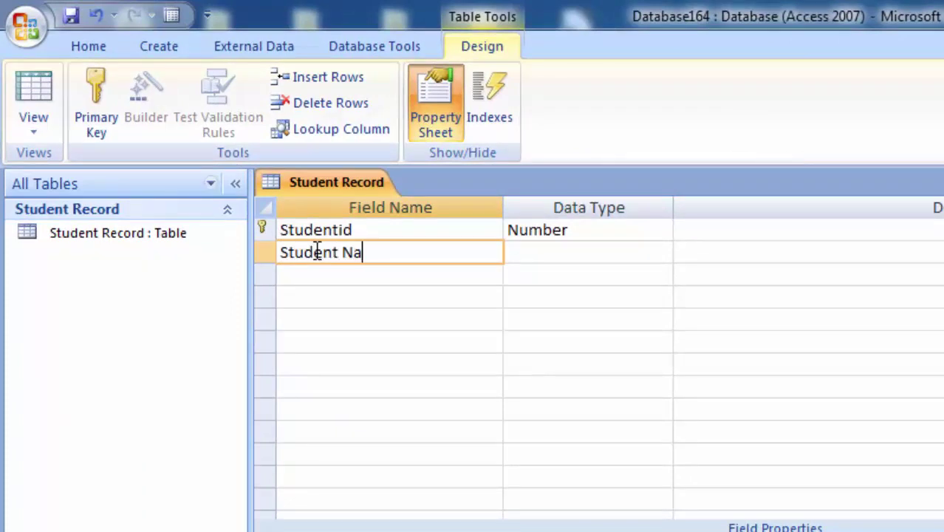
pyautogui.write('me')
pyautogui.click(577, 254)
# Add Admission Date as a Date/Time field and Admission Fees as a Number field
pyautogui.click(365, 274)
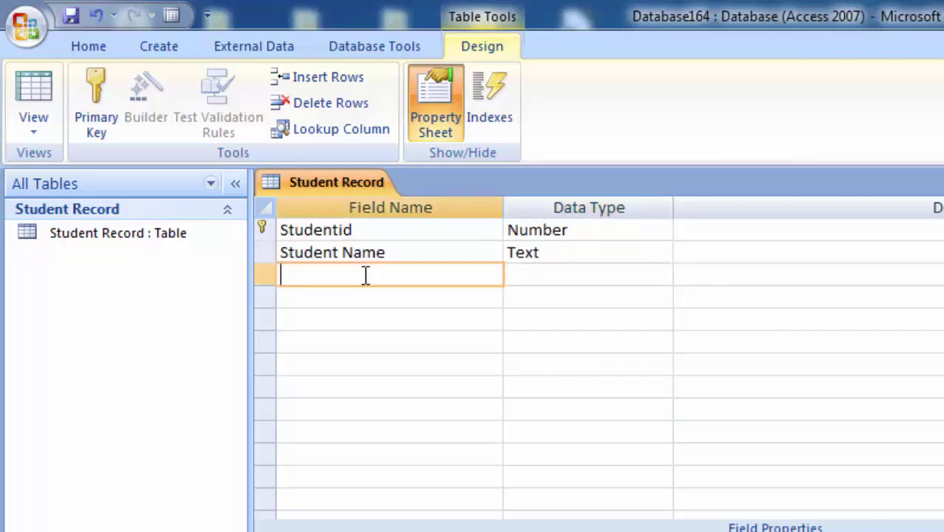
pyautogui.write('Ad')
pyautogui.write('miss')
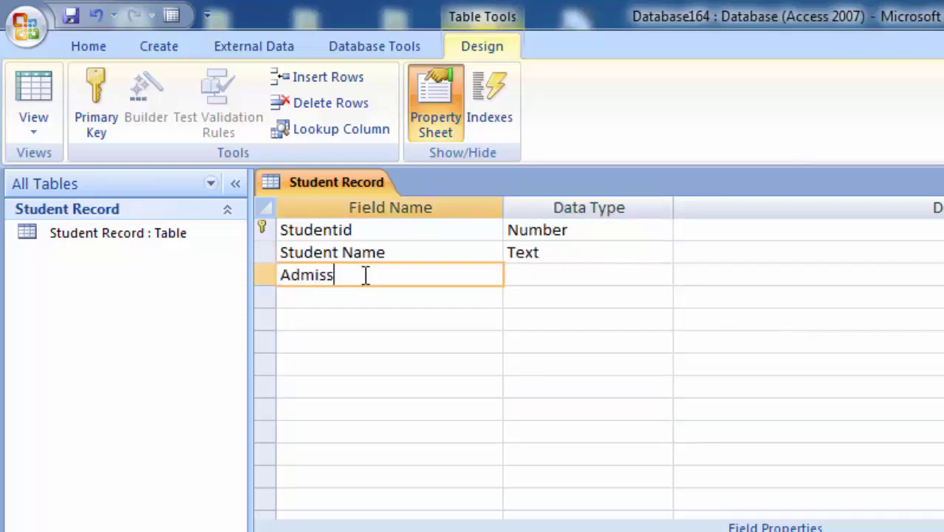
pyautogui.write('ion ')
pyautogui.write('Date')
pyautogui.click(579, 274)
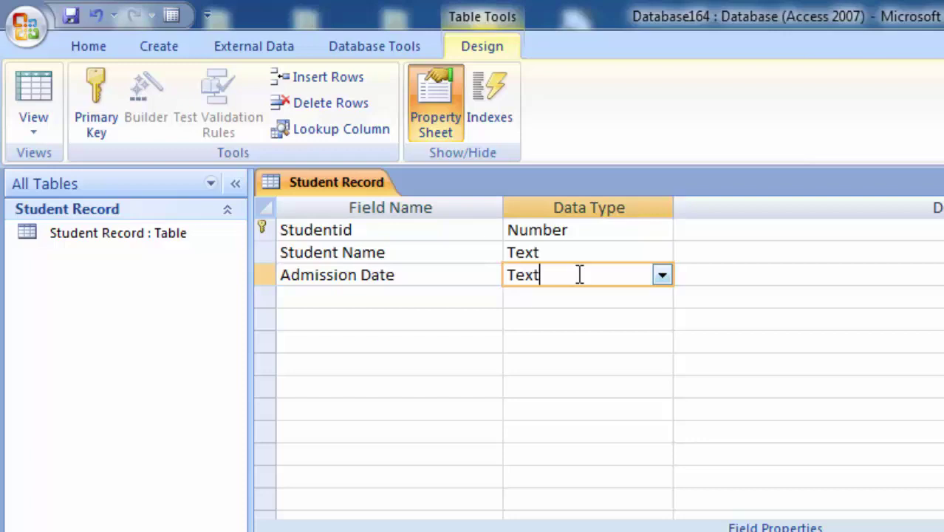
pyautogui.click(662, 276)
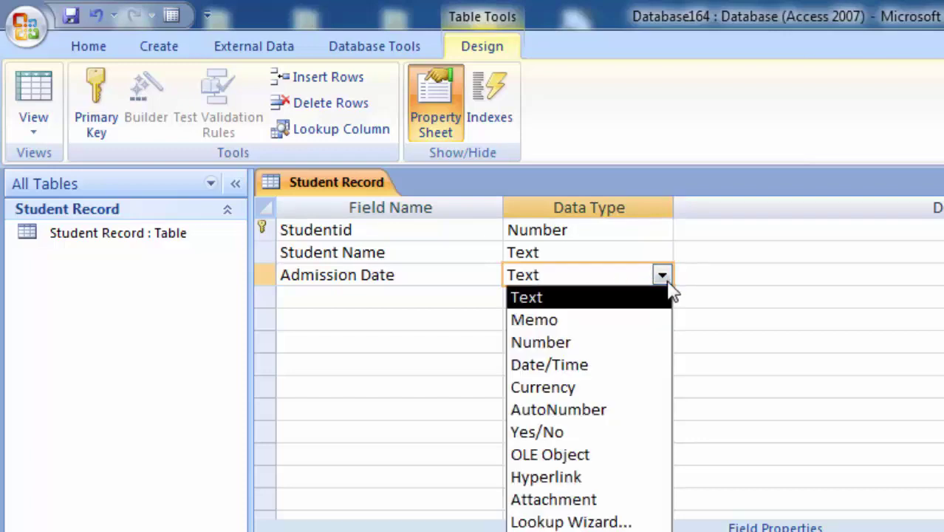
pyautogui.click(635, 365)
pyautogui.click(377, 295)
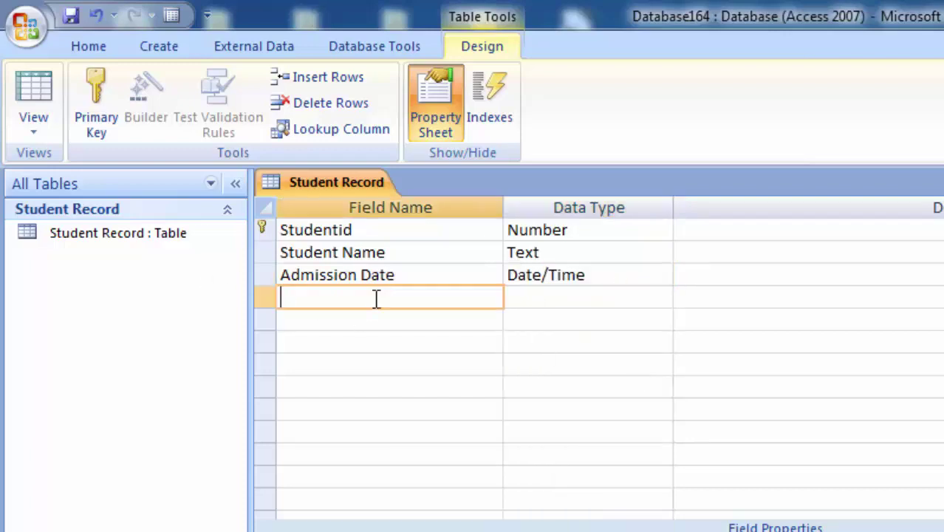
pyautogui.write('Ad')
pyautogui.write('missi')
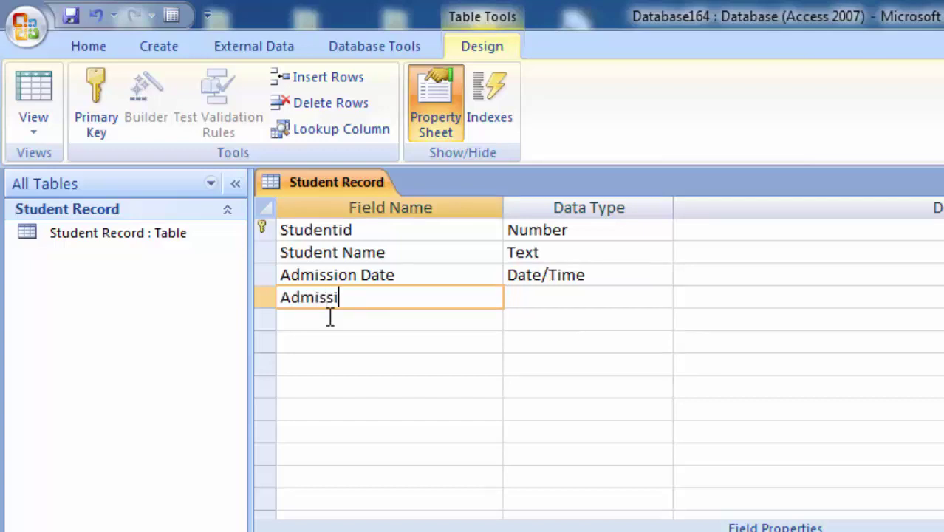
pyautogui.write('on F')
pyautogui.write('ees')
pyautogui.click(545, 293)
pyautogui.click(657, 301)
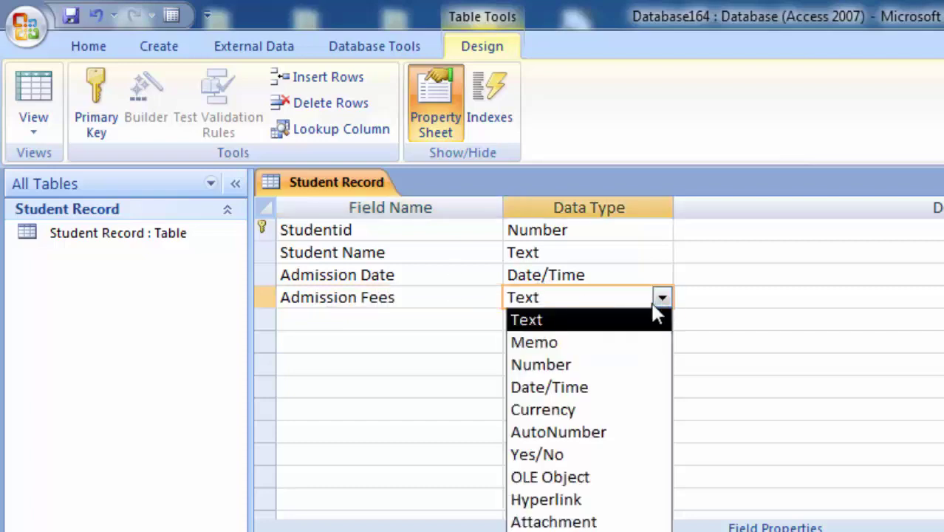
pyautogui.click(619, 365)
pyautogui.click(361, 319)
pyautogui.write('S')
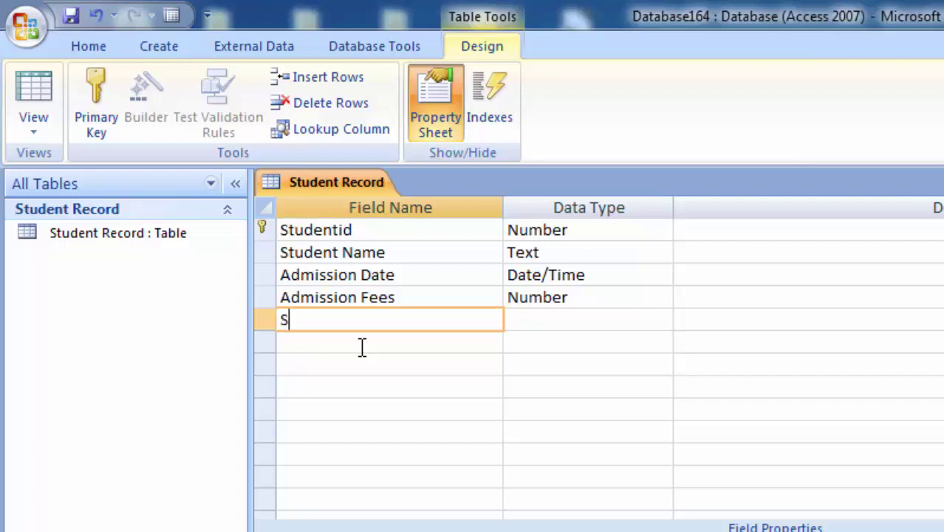
# Add Class and Section fields, both of Number type
pyautogui.write('ei')
pyautogui.write('o')
pyautogui.press('BackSpace')
pyautogui.press('BackSpace')
pyautogui.press('BackSpace')
pyautogui.press('BackSpace')
pyautogui.press('BackSpace')
pyautogui.press('BackSpace')
pyautogui.write('Cl')
pyautogui.write('ass')
pyautogui.click(573, 317)
pyautogui.click(662, 319)
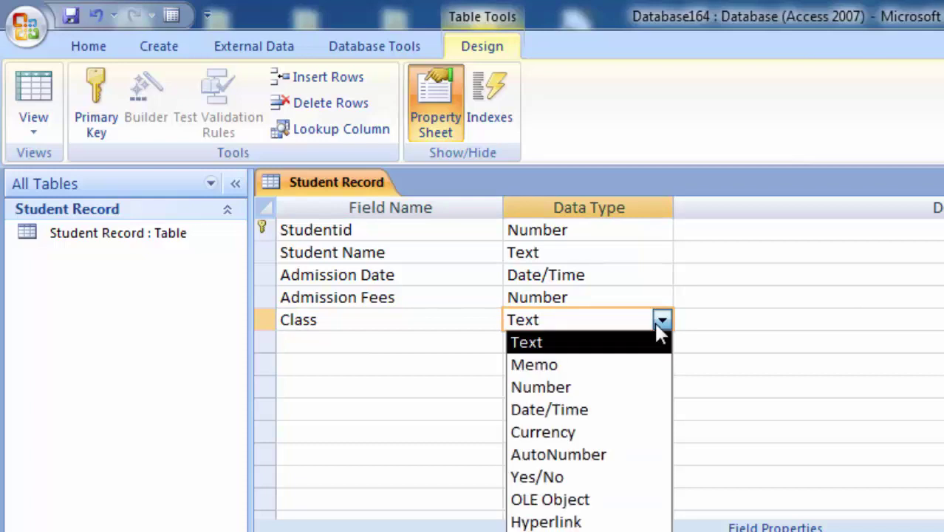
pyautogui.click(644, 387)
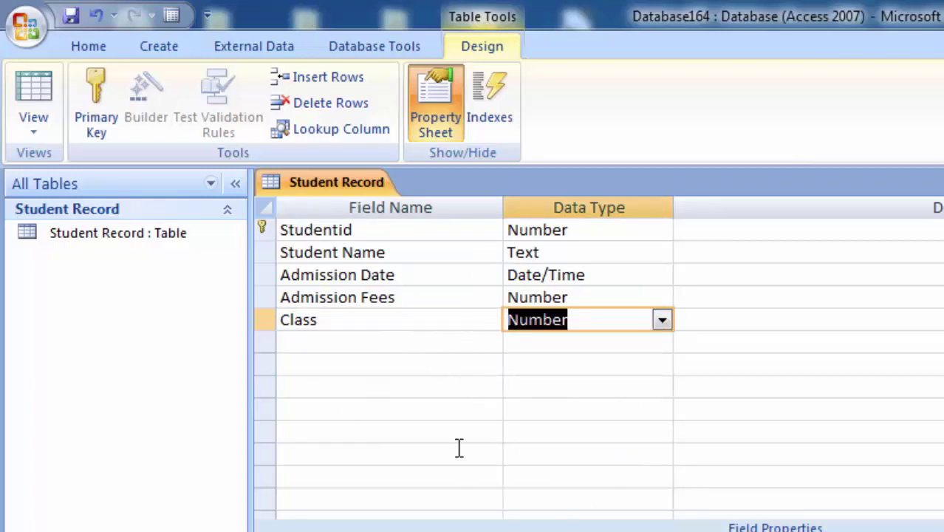
pyautogui.click(358, 340)
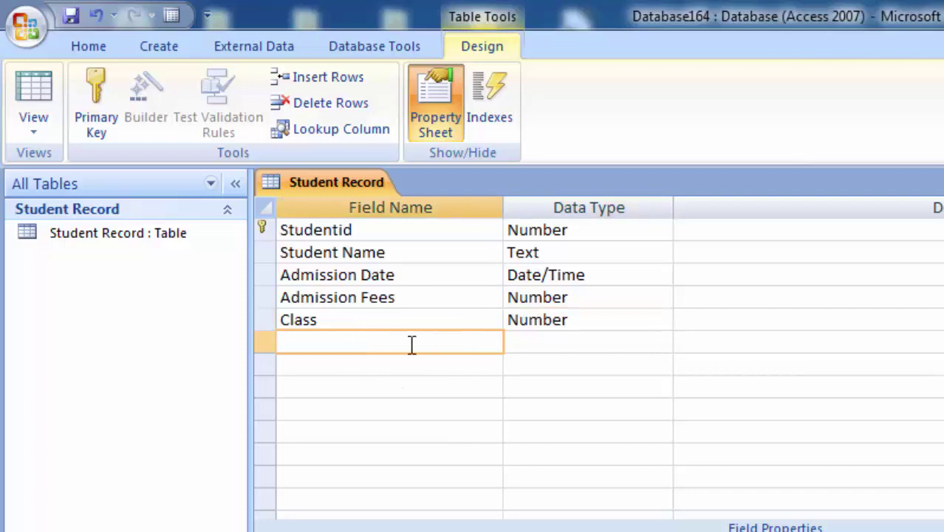
pyautogui.write('Sect')
pyautogui.write('ion')
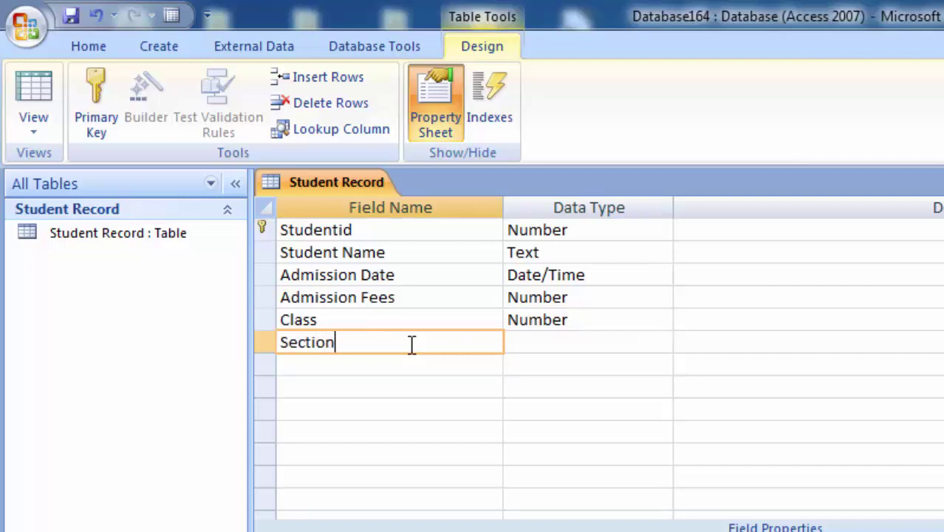
pyautogui.click(521, 339)
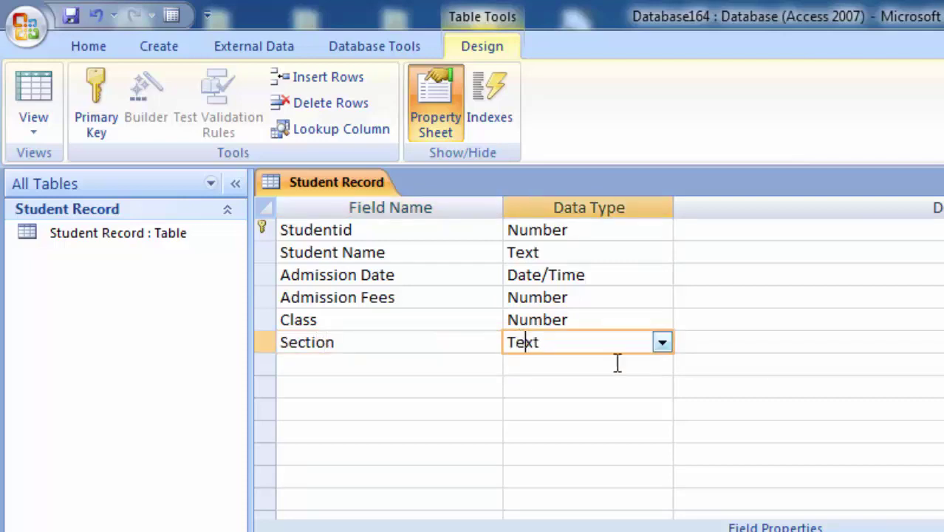
pyautogui.click(662, 342)
pyautogui.click(637, 412)
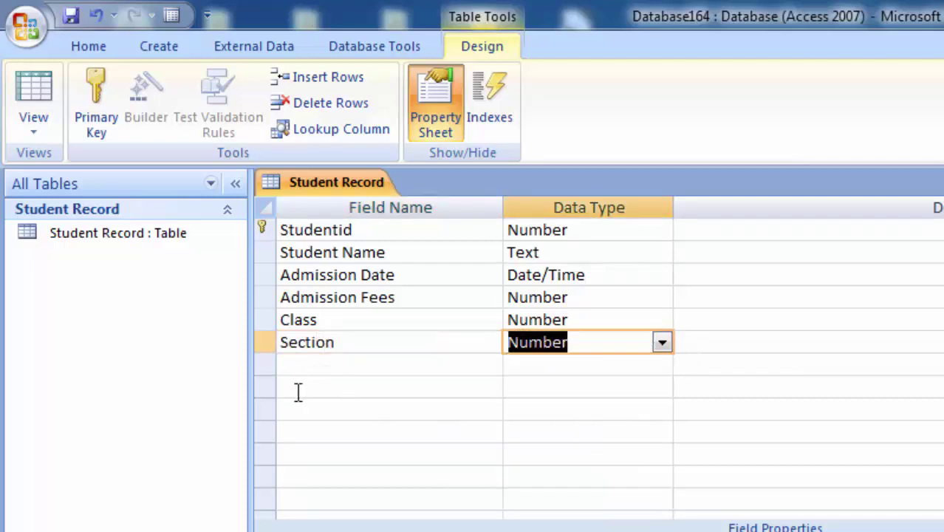
# Add April and May fields with the Number data type
pyautogui.click(333, 367)
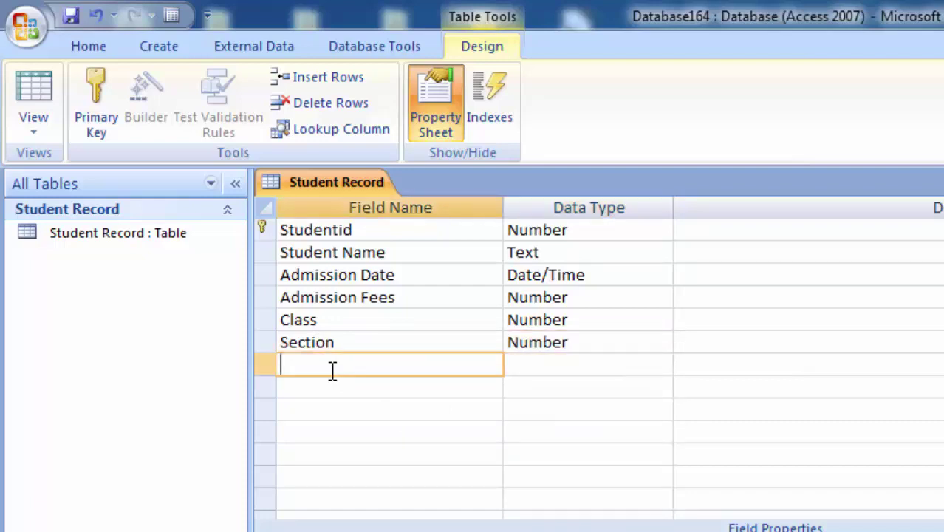
pyautogui.write('Apri')
pyautogui.write('l')
pyautogui.click(526, 365)
pyautogui.click(661, 366)
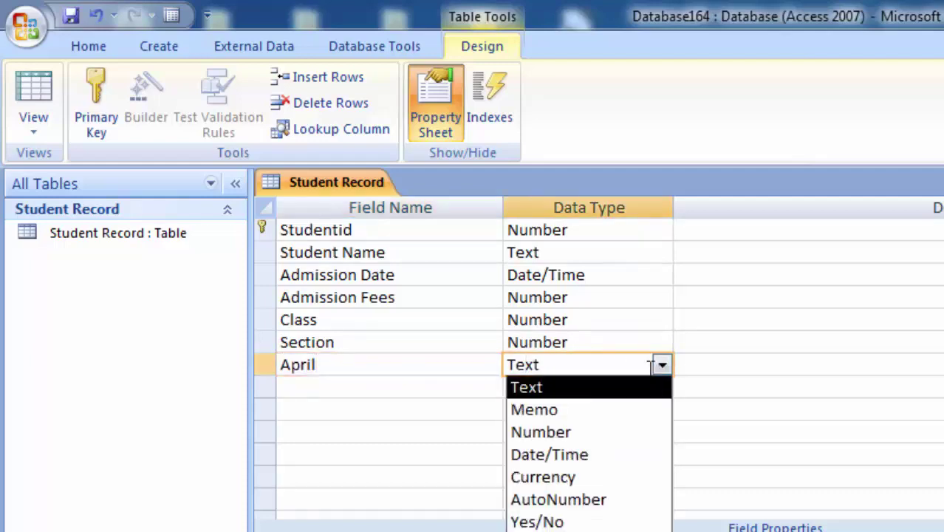
pyautogui.click(622, 432)
pyautogui.click(312, 387)
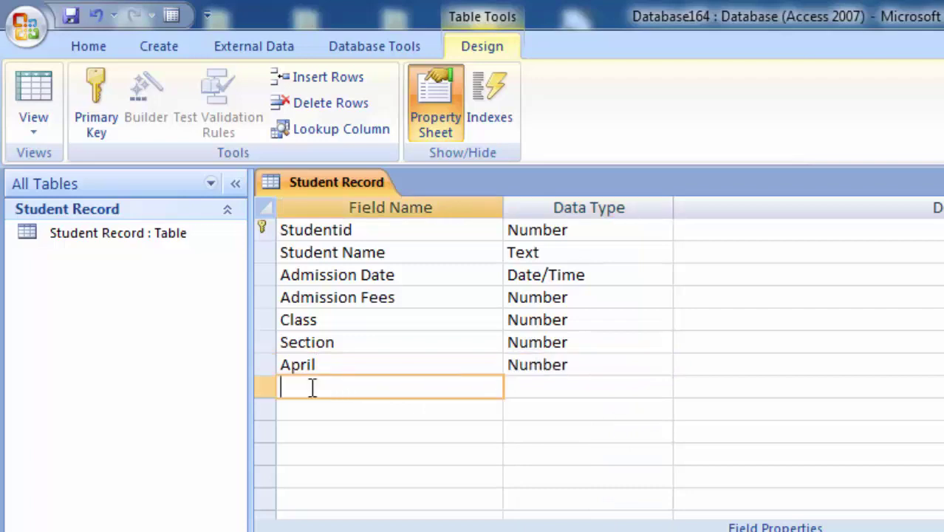
pyautogui.write('Ma')
pyautogui.write('y')
pyautogui.click(628, 388)
pyautogui.click(661, 390)
pyautogui.click(638, 453)
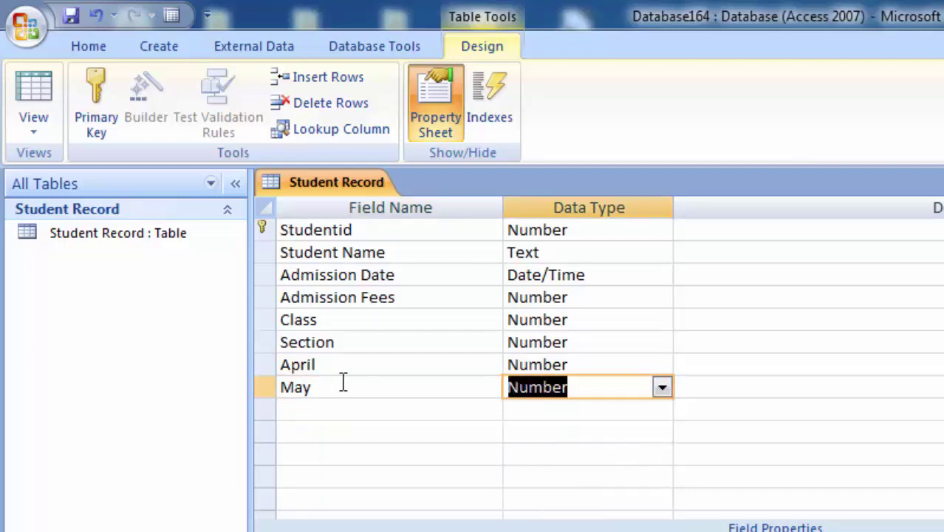
# Add a June field and correct its data type to Number
pyautogui.click(325, 412)
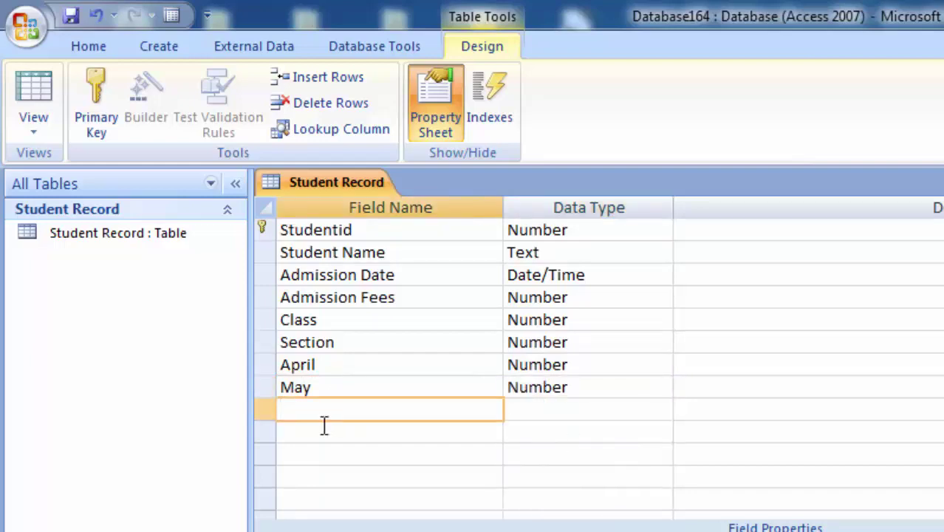
pyautogui.write('June')
pyautogui.click(623, 409)
pyautogui.click(661, 411)
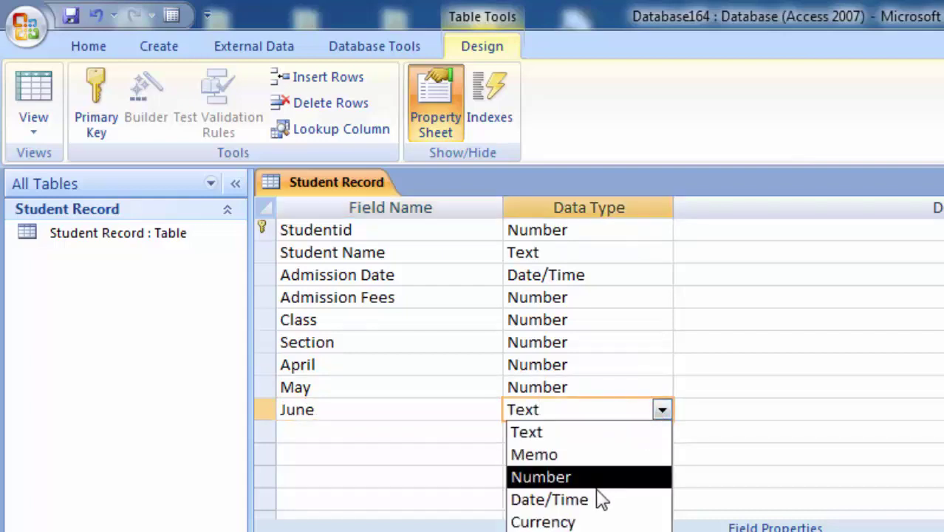
pyautogui.click(602, 500)
pyautogui.click(624, 414)
pyautogui.click(661, 410)
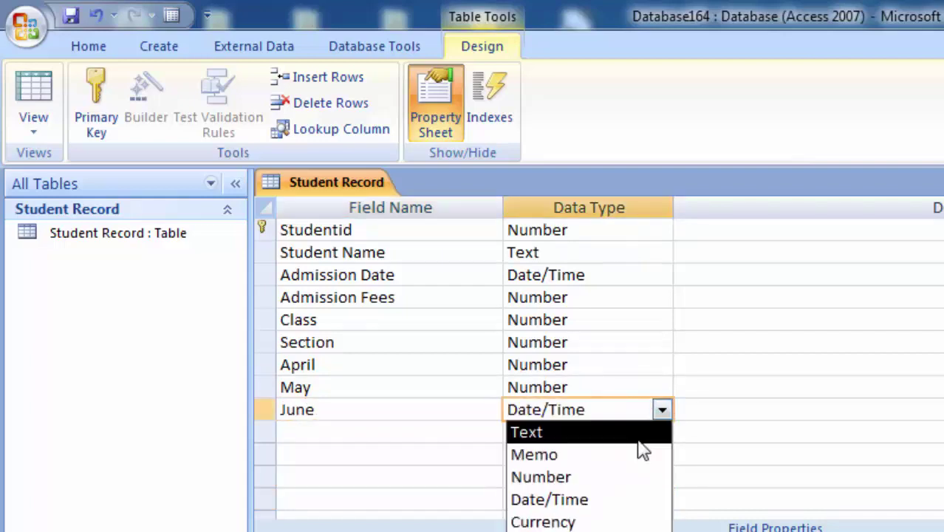
pyautogui.click(613, 477)
# Add July and Aug fields as Number fields
pyautogui.click(364, 434)
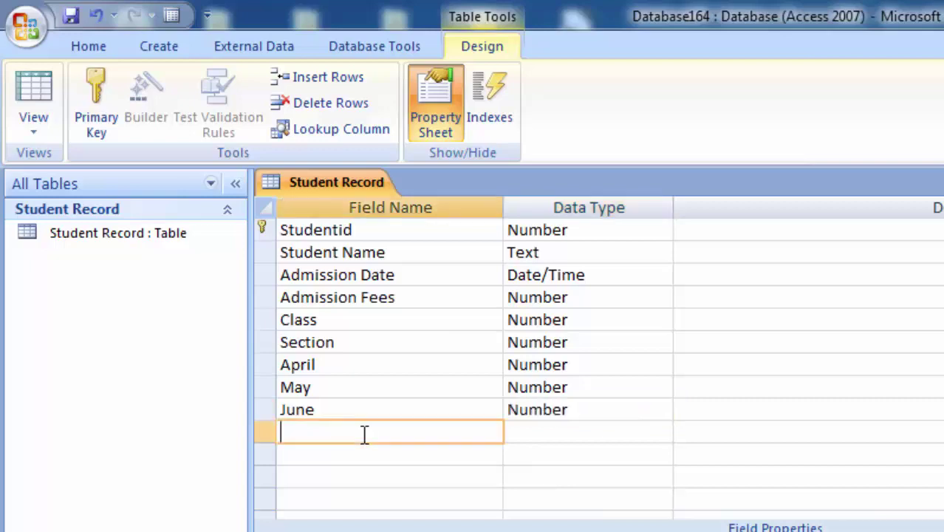
pyautogui.write('Jul')
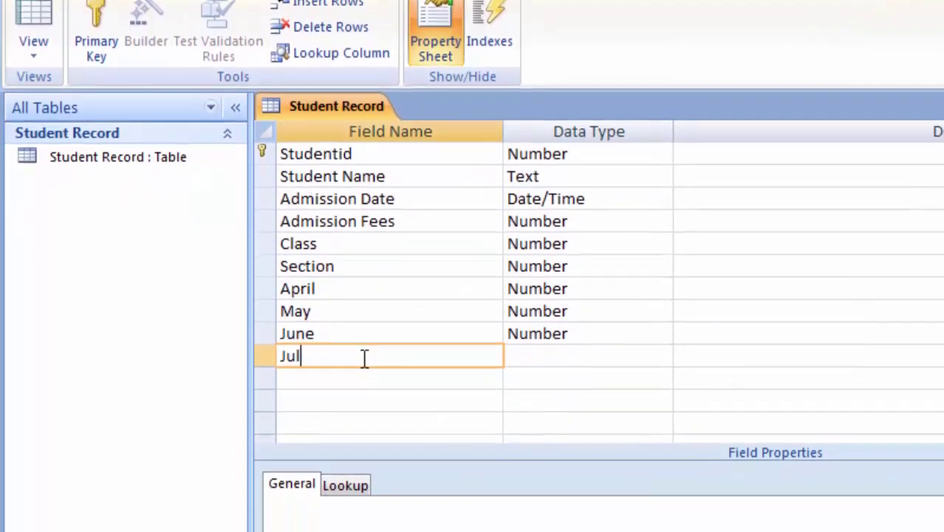
pyautogui.write('y')
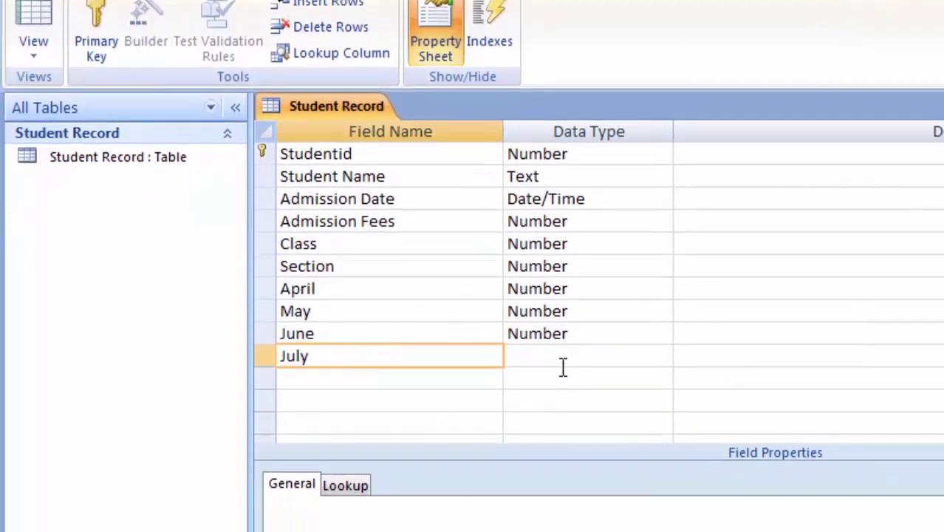
pyautogui.click(567, 357)
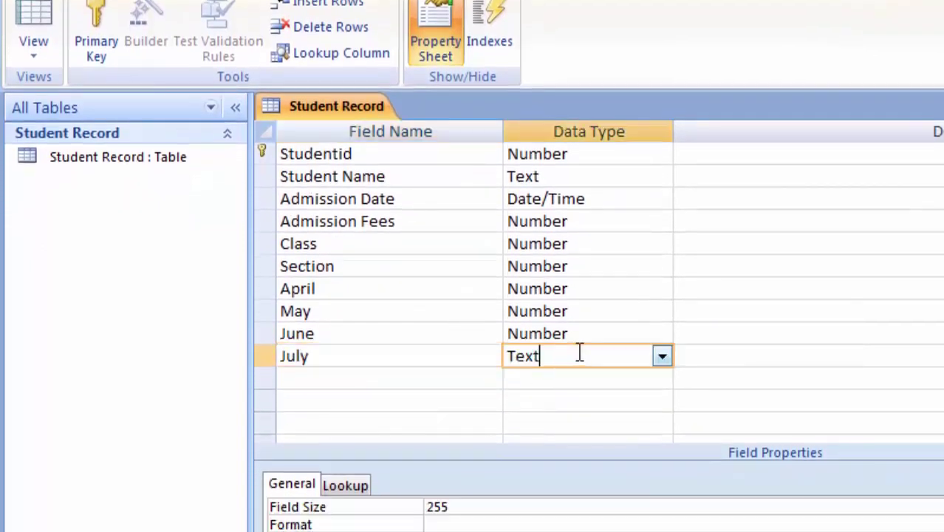
pyautogui.click(662, 357)
pyautogui.click(614, 425)
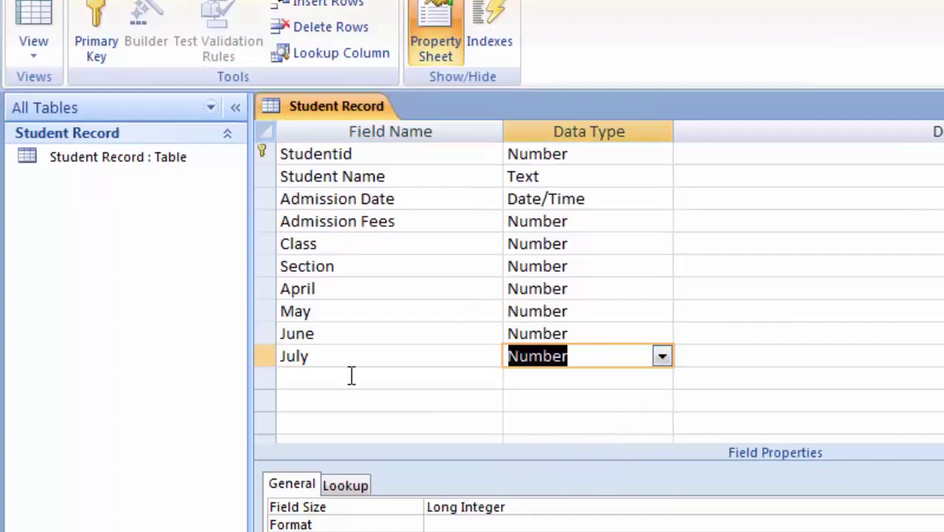
pyautogui.click(327, 379)
pyautogui.write('A')
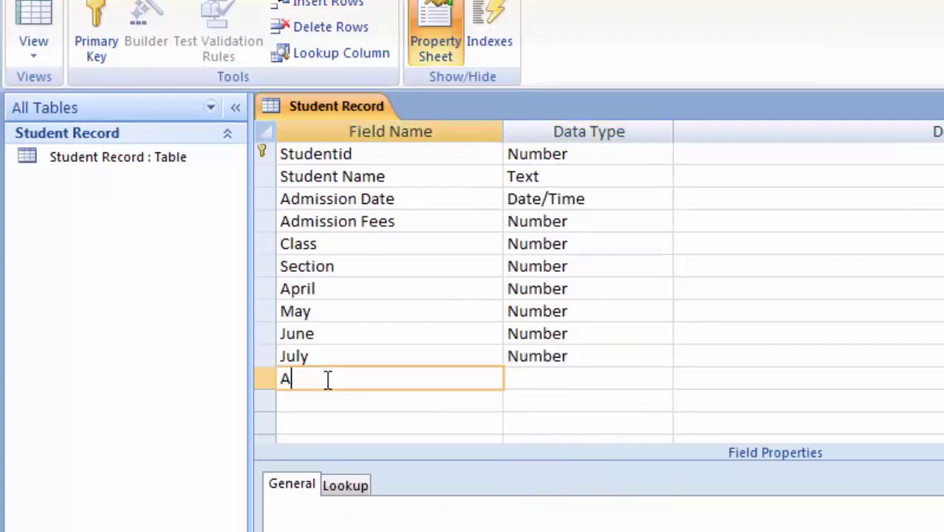
pyautogui.write('ug')
pyautogui.click(538, 379)
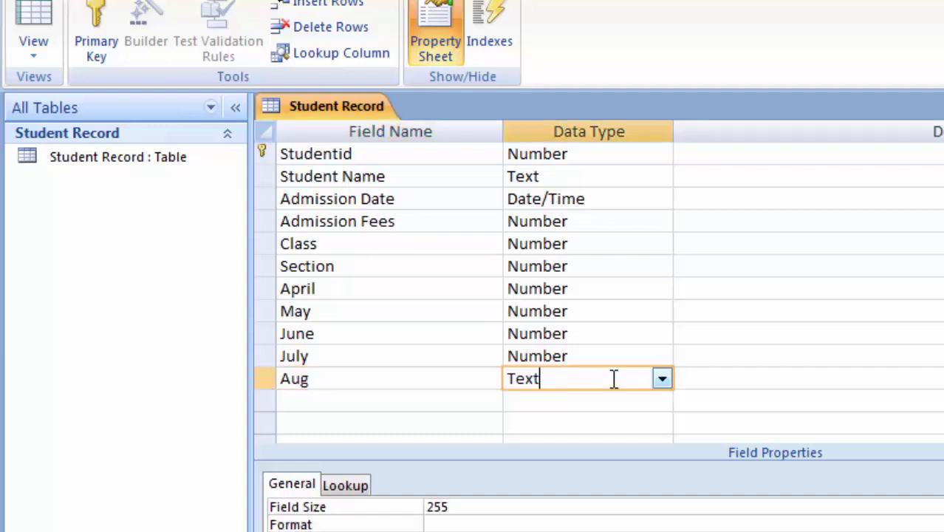
pyautogui.click(662, 378)
pyautogui.click(550, 446)
# Add Sept and Oct fields, each set to Number
pyautogui.click(318, 398)
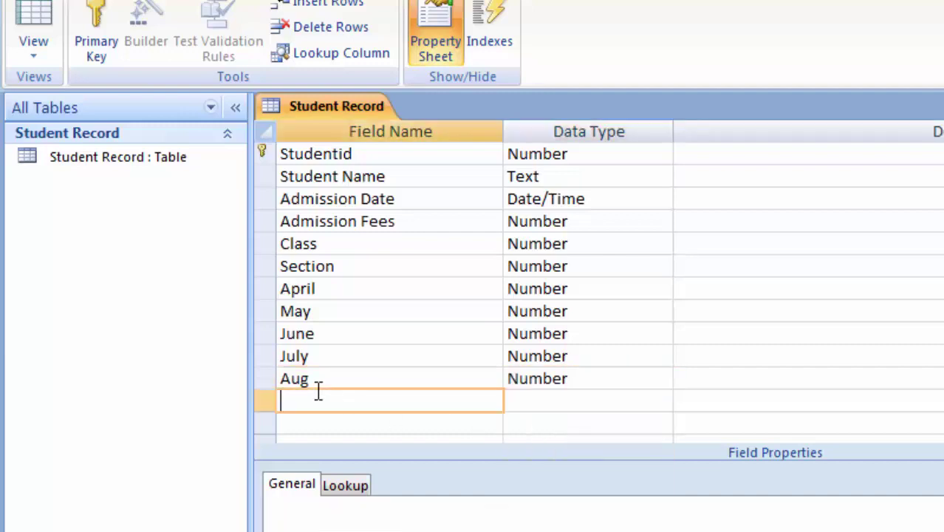
pyautogui.write('Sept')
pyautogui.click(561, 400)
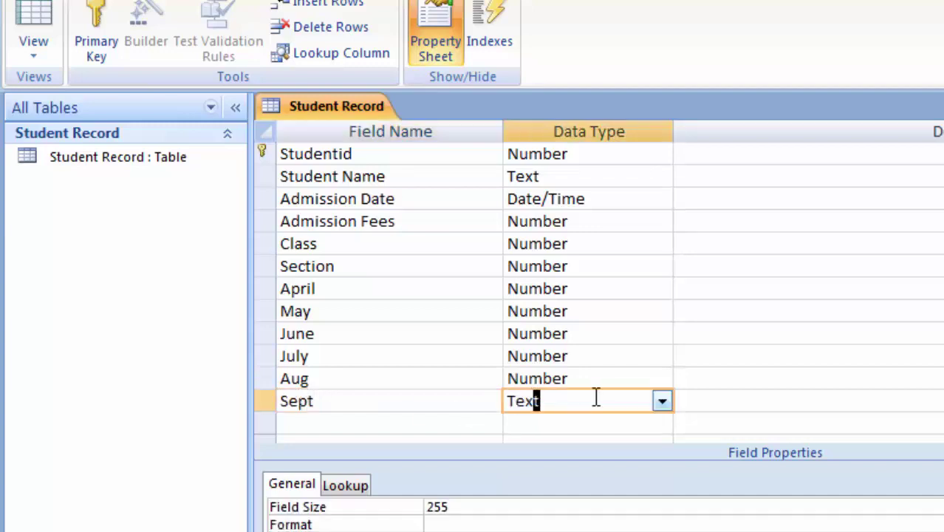
pyautogui.click(661, 401)
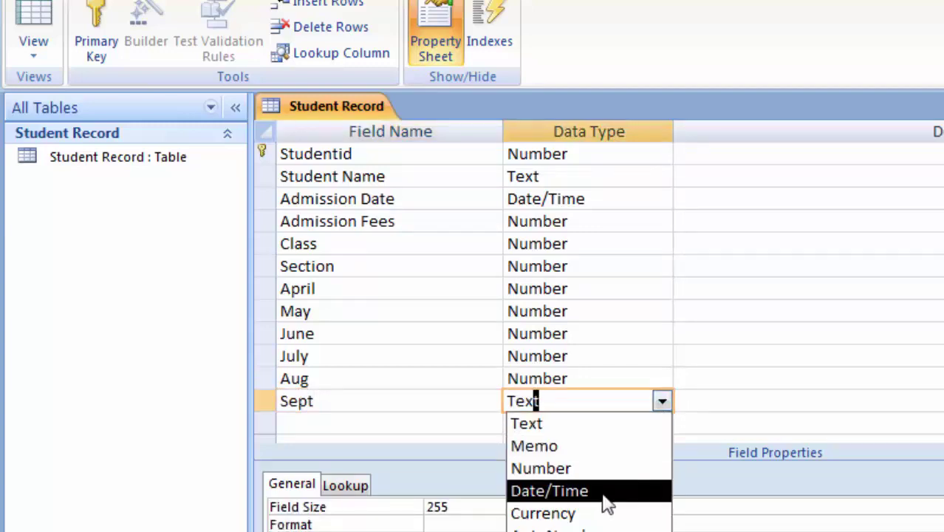
pyautogui.click(602, 469)
pyautogui.click(359, 416)
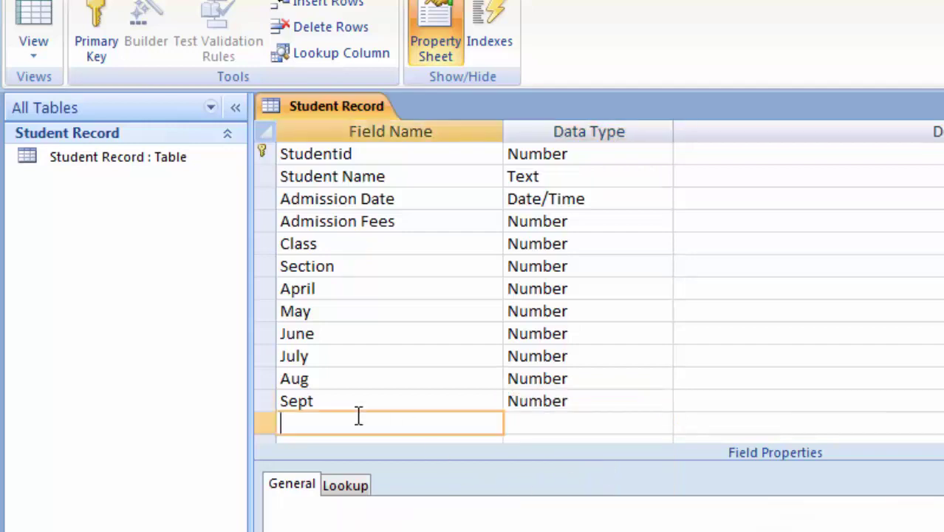
pyautogui.write('O')
pyautogui.write('ct')
pyautogui.scroll(-1, 359, 417)
pyautogui.click(526, 358)
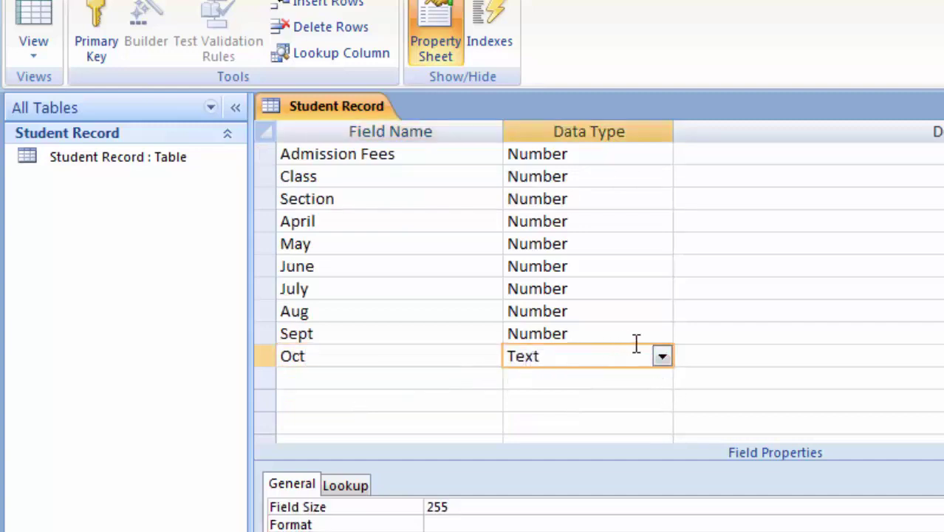
pyautogui.click(662, 358)
pyautogui.click(600, 421)
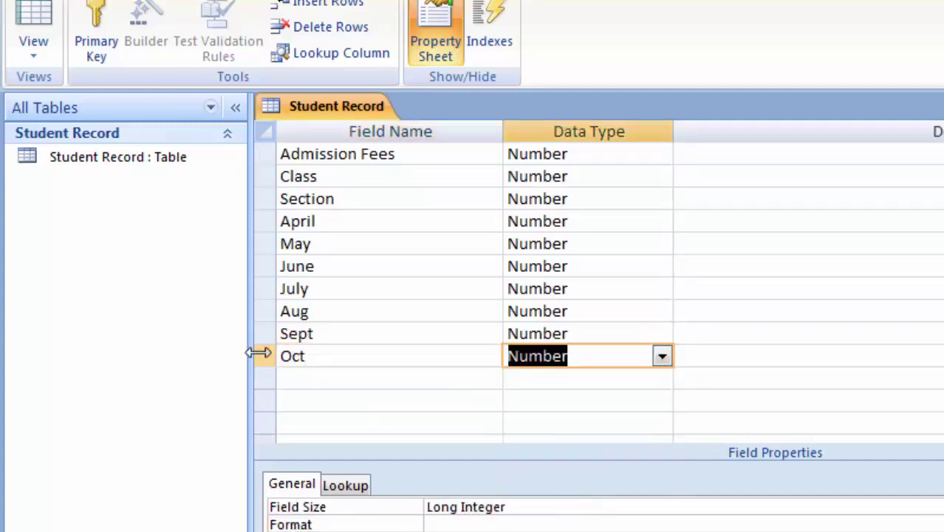
# Add Nov and December fields of Number type
pyautogui.click(299, 378)
pyautogui.write('N')
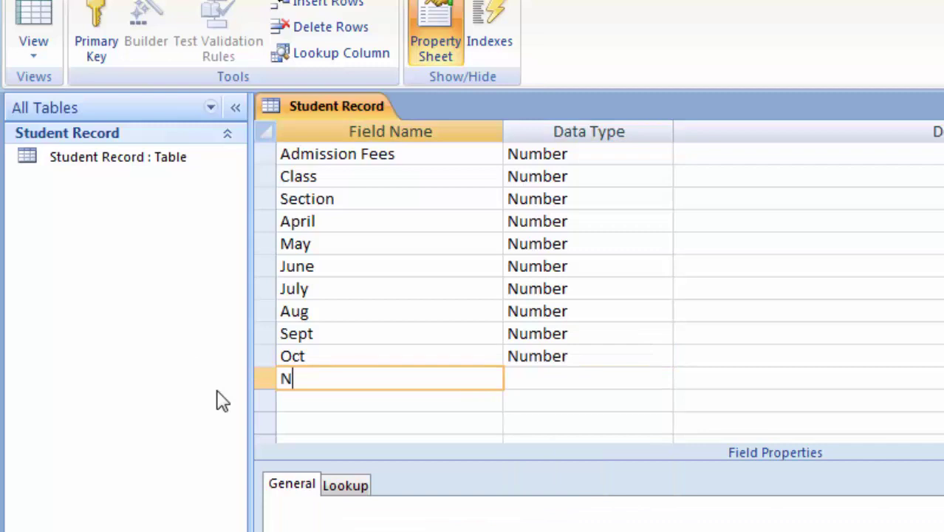
pyautogui.write('ov')
pyautogui.click(525, 379)
pyautogui.click(662, 379)
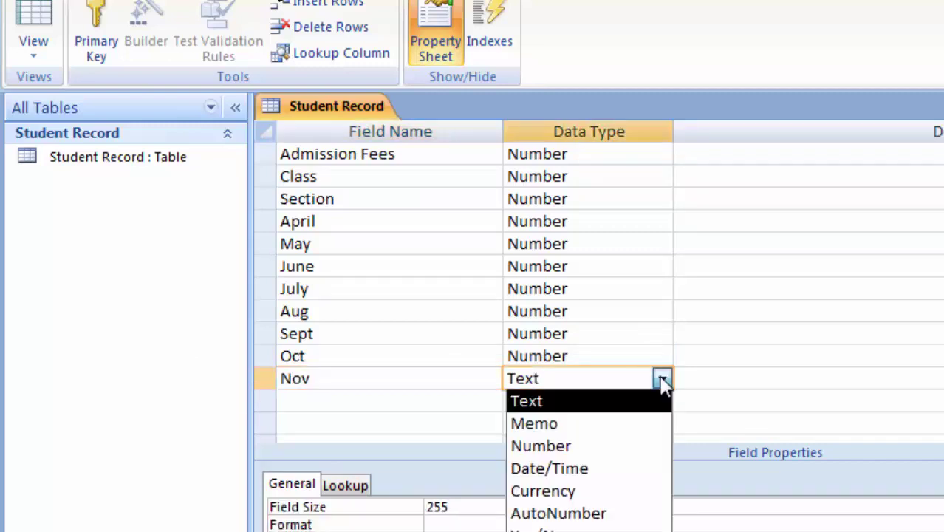
pyautogui.click(595, 446)
pyautogui.click(352, 400)
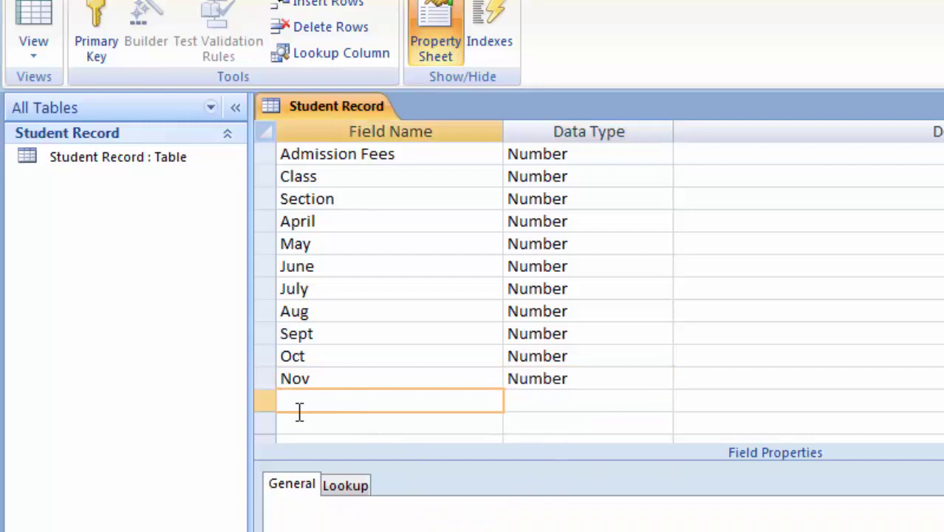
pyautogui.write('Dece')
pyautogui.write('mber')
pyautogui.click(511, 400)
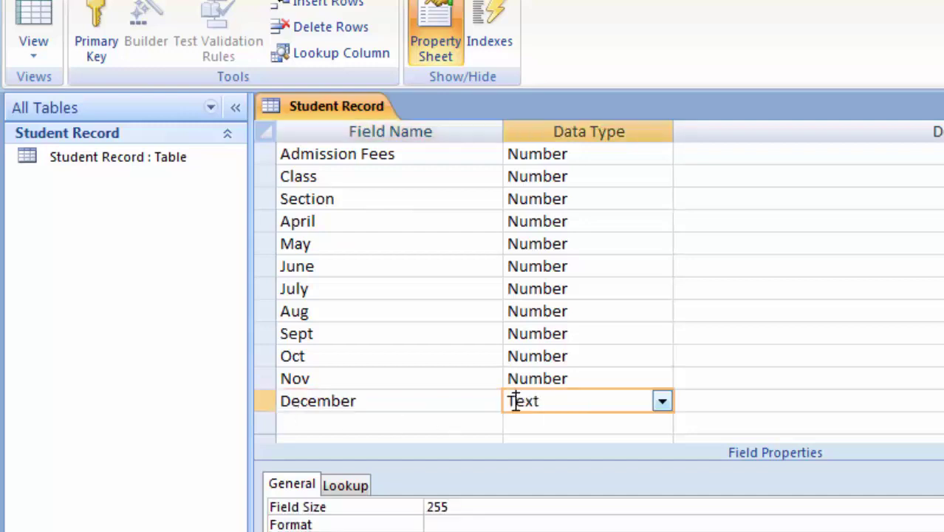
pyautogui.click(663, 401)
pyautogui.click(622, 469)
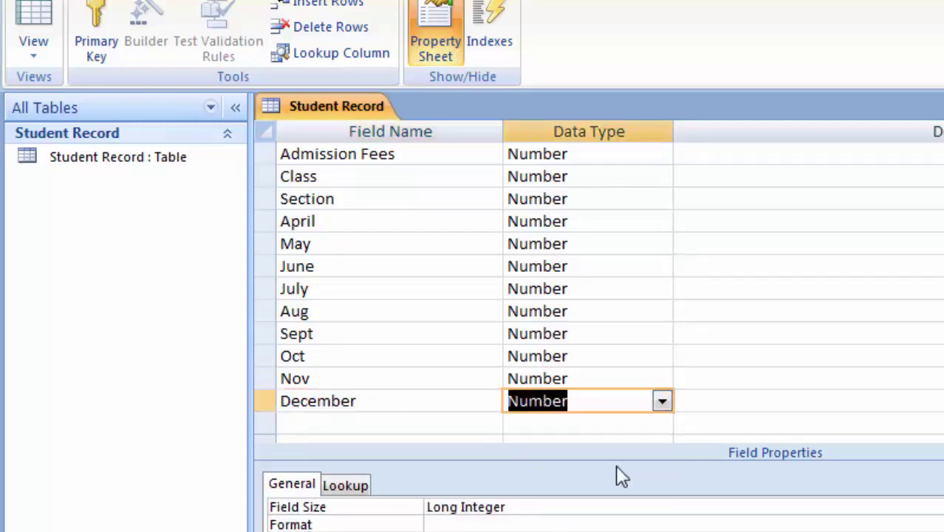
# Add Jan and Feb fields with the Number data type
pyautogui.click(298, 419)
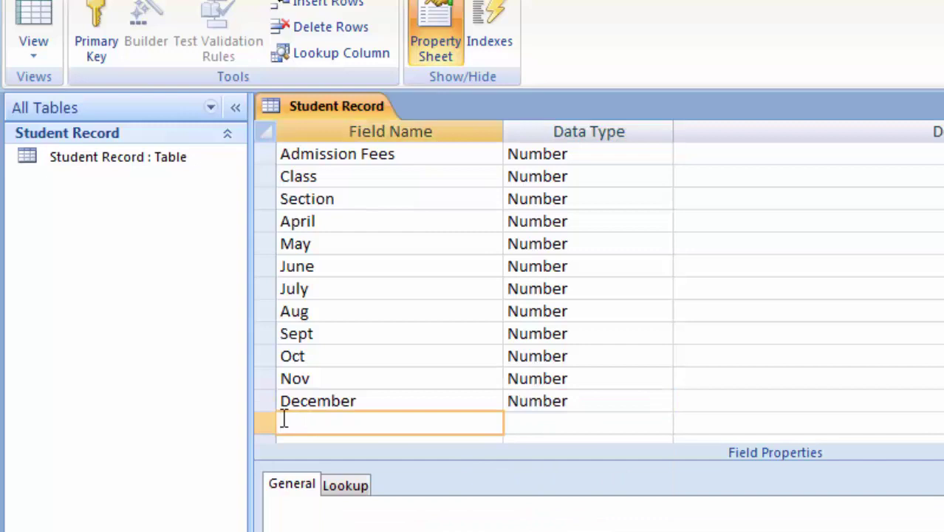
pyautogui.write('Jan')
pyautogui.click(596, 420)
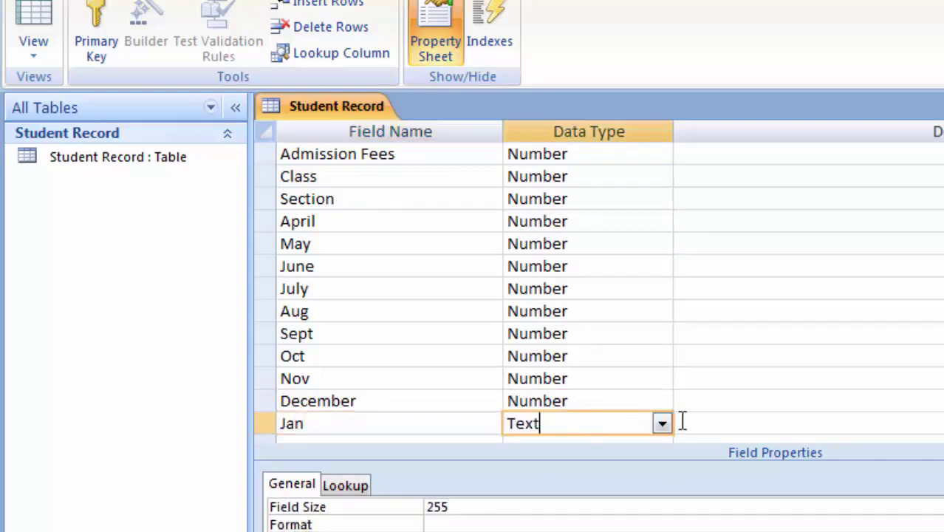
pyautogui.click(661, 424)
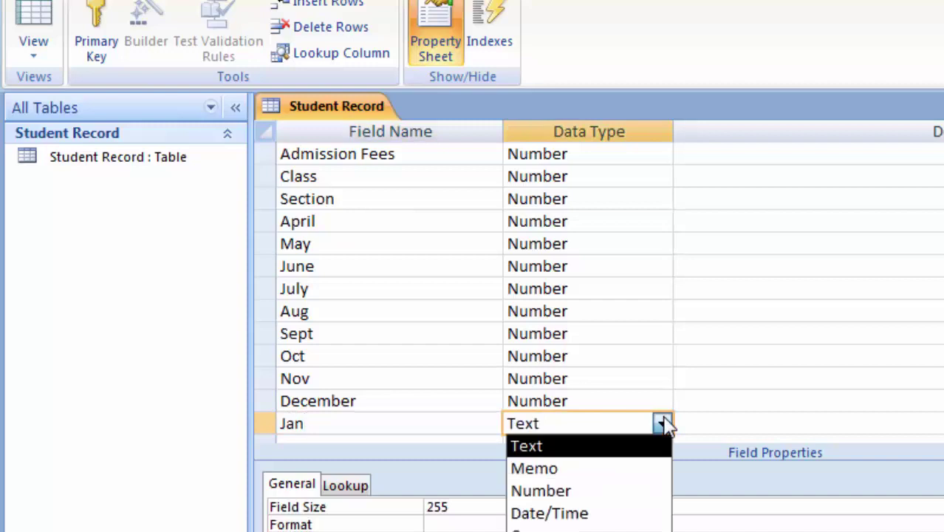
pyautogui.click(605, 489)
pyautogui.click(325, 438)
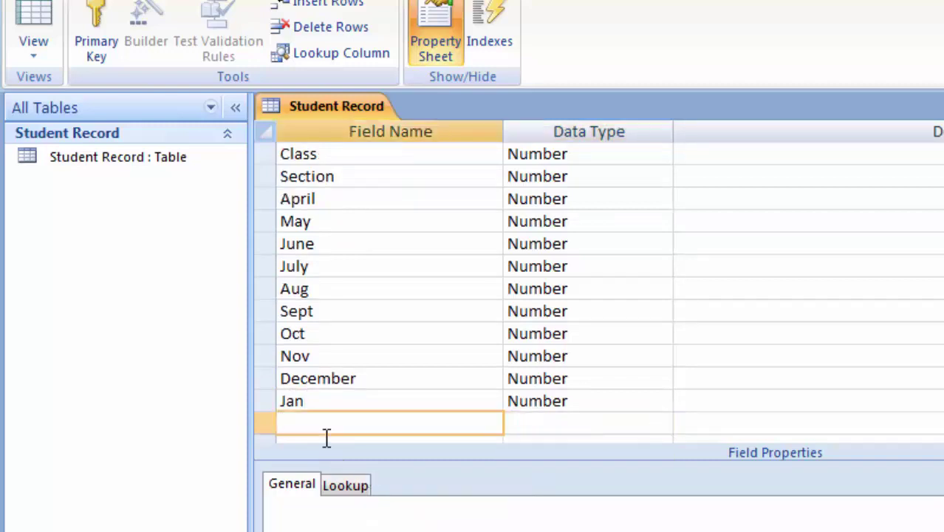
pyautogui.write('Feb')
pyautogui.click(577, 425)
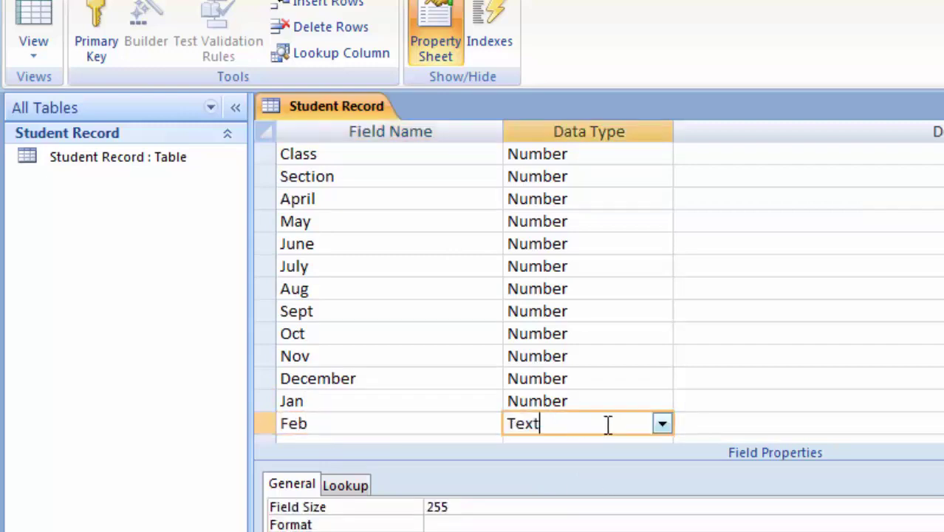
pyautogui.click(661, 424)
pyautogui.click(622, 493)
# Add a Mar field set to Number
pyautogui.scroll(-2, 464, 402)
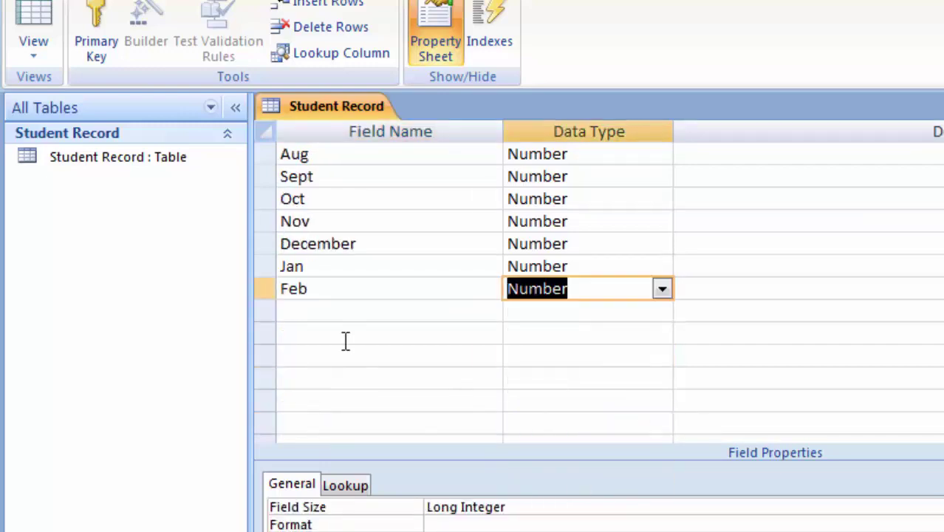
pyautogui.click(336, 313)
pyautogui.write('M')
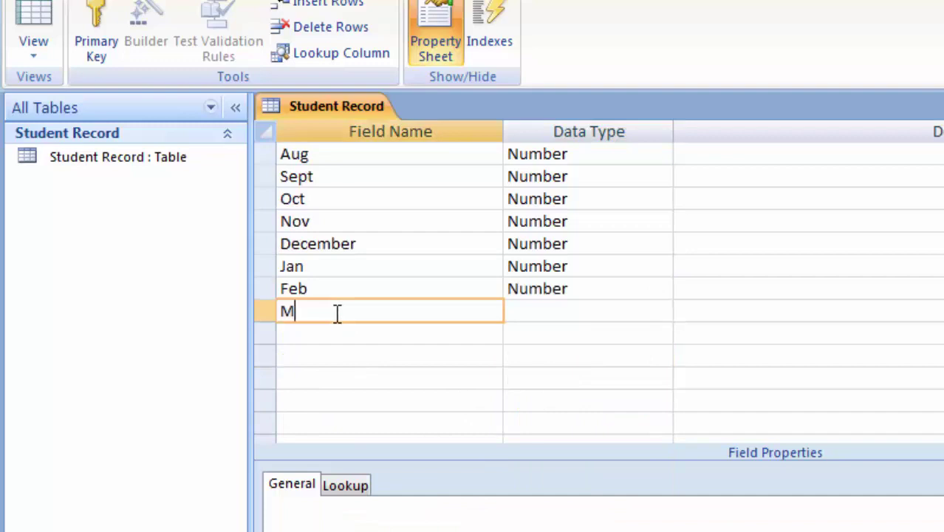
pyautogui.write('ar')
pyautogui.click(587, 312)
pyautogui.click(661, 313)
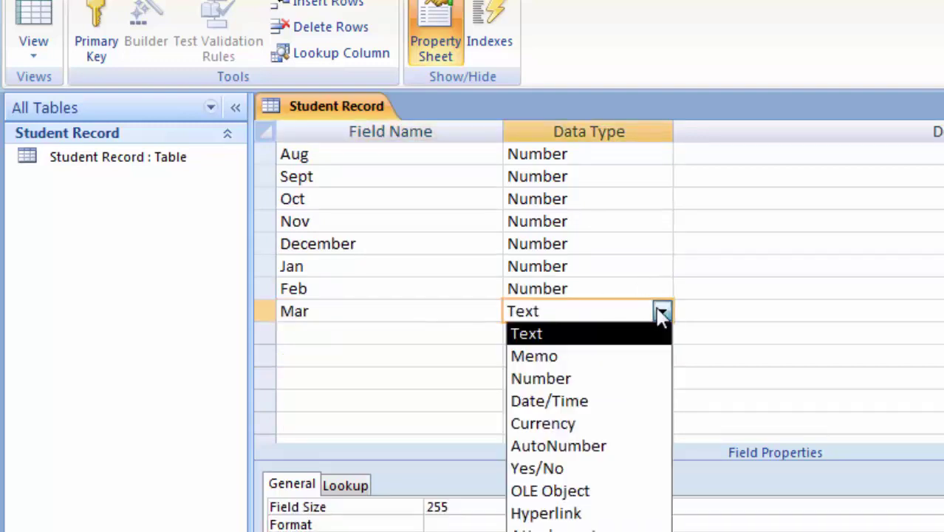
pyautogui.click(610, 381)
pyautogui.click(315, 337)
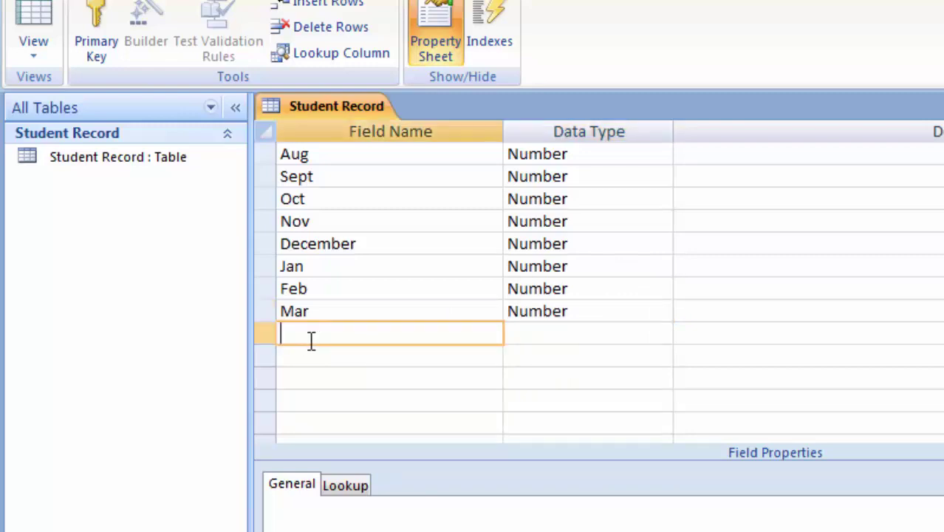
# Add Total collected Fees and Rest Amount as Number fields
pyautogui.write('To')
pyautogui.write('tal c')
pyautogui.write('ollec')
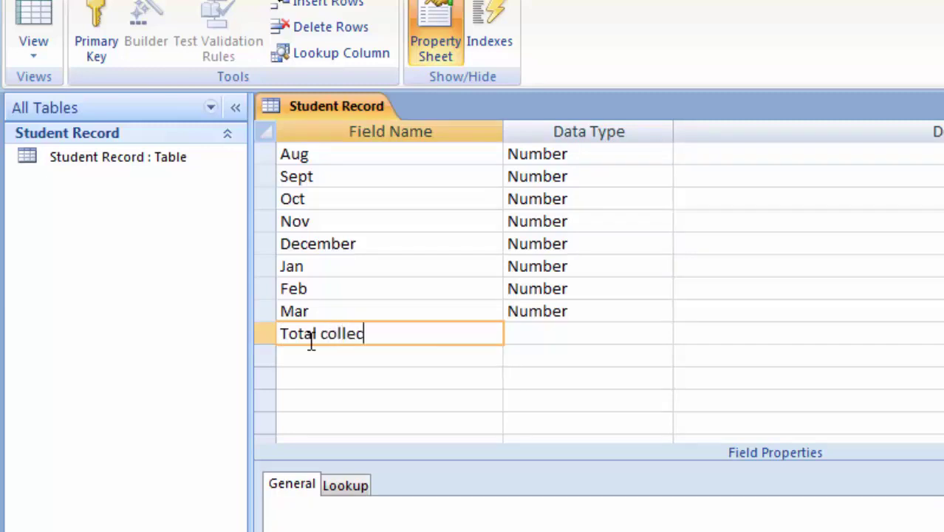
pyautogui.write('ted F')
pyautogui.write('ees')
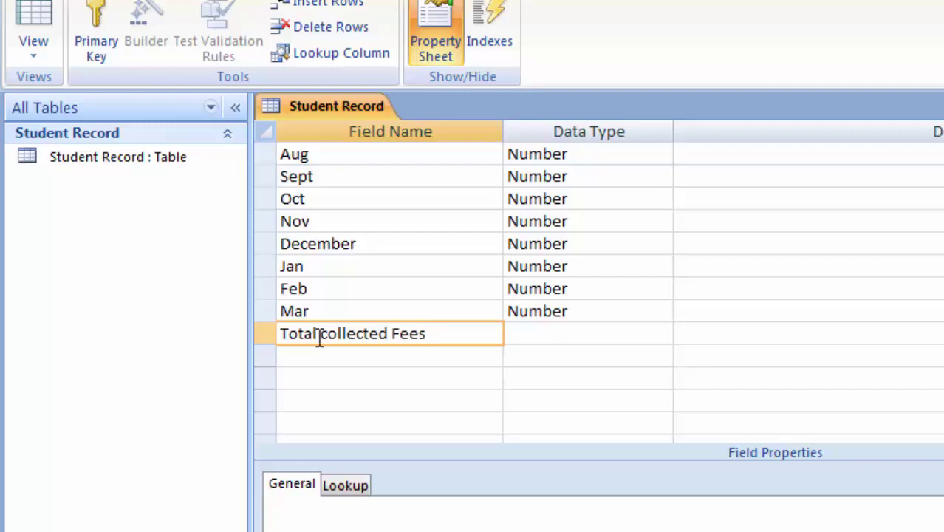
pyautogui.click(584, 332)
pyautogui.click(661, 335)
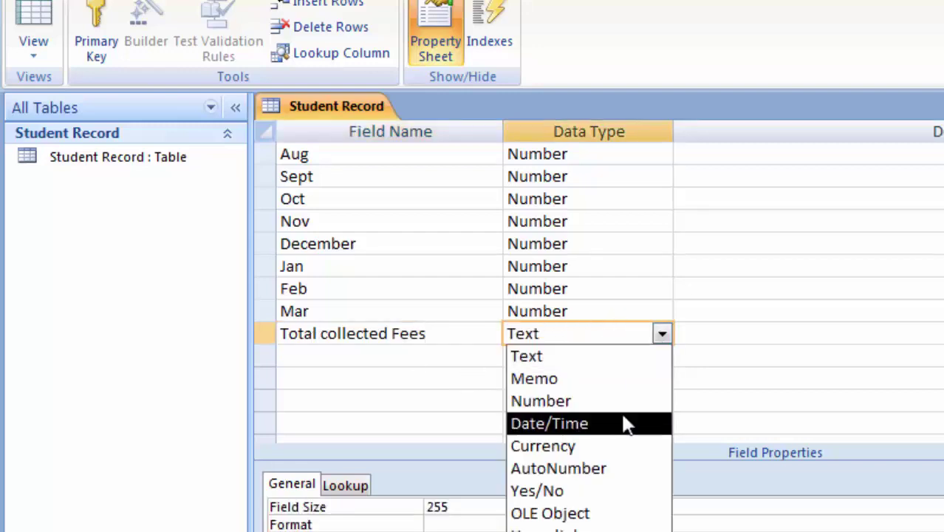
pyautogui.click(543, 398)
pyautogui.click(344, 357)
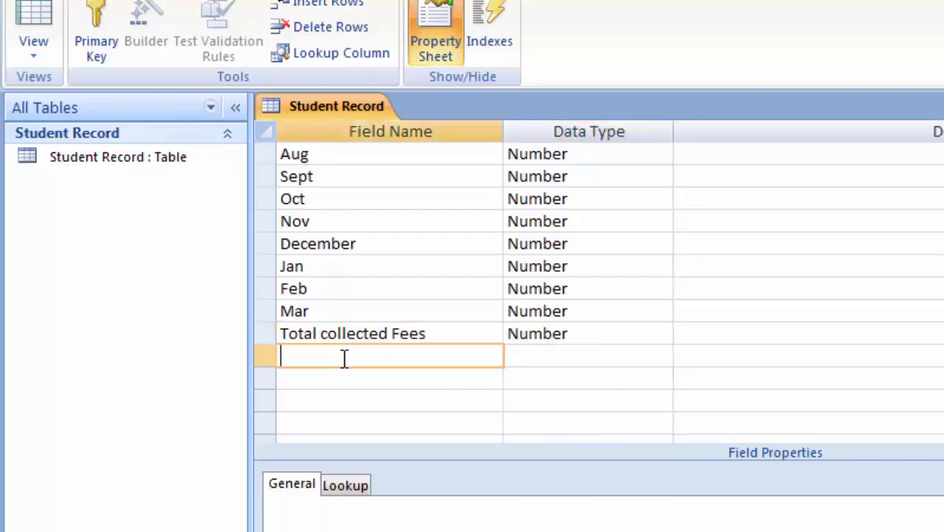
pyautogui.write('R')
pyautogui.write('est A')
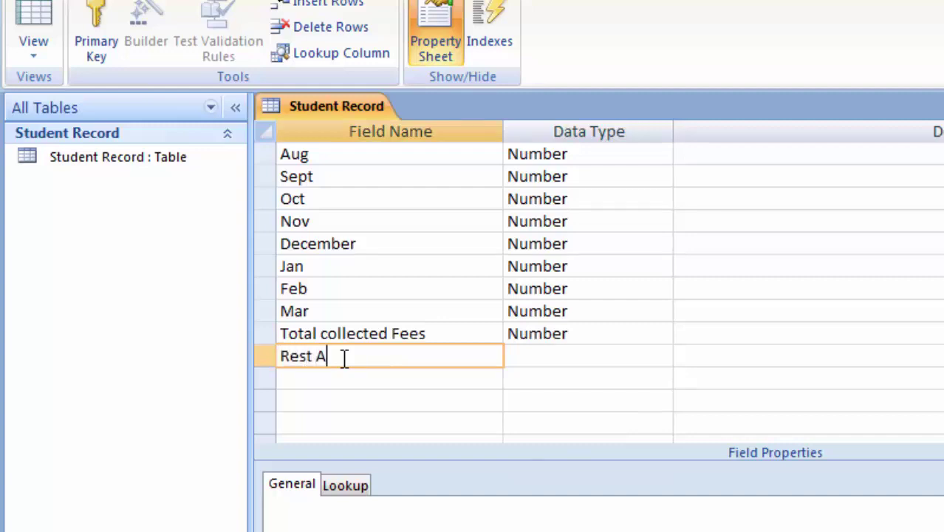
pyautogui.write('mount')
pyautogui.click(526, 357)
pyautogui.click(663, 357)
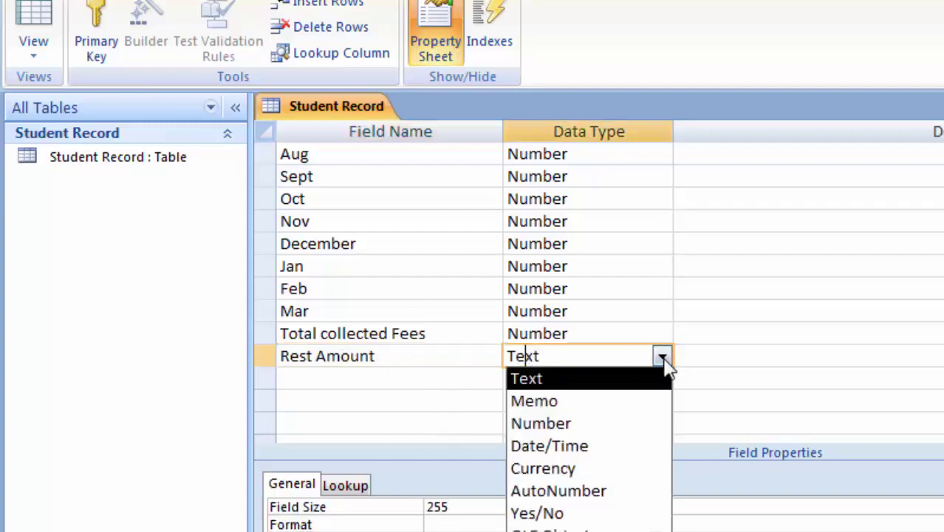
pyautogui.click(628, 424)
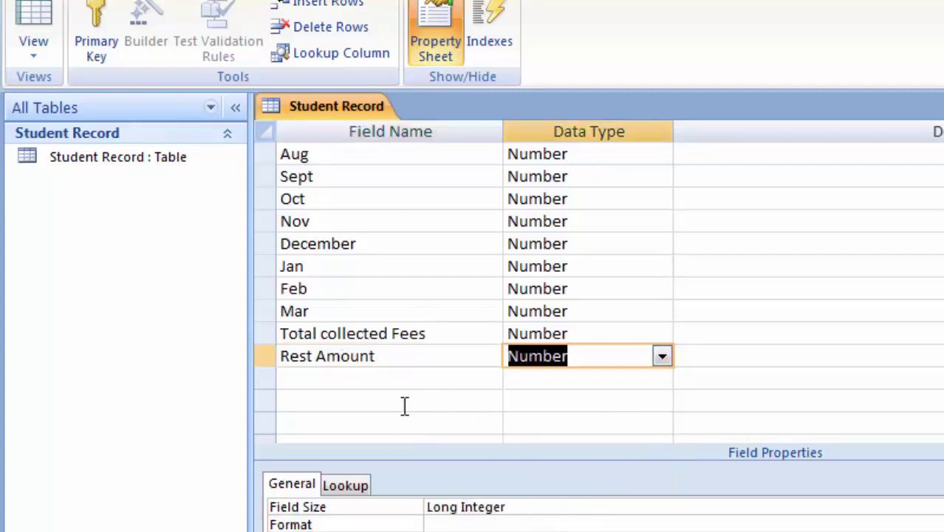
# Add a Total Fees field of Number type
pyautogui.click(330, 382)
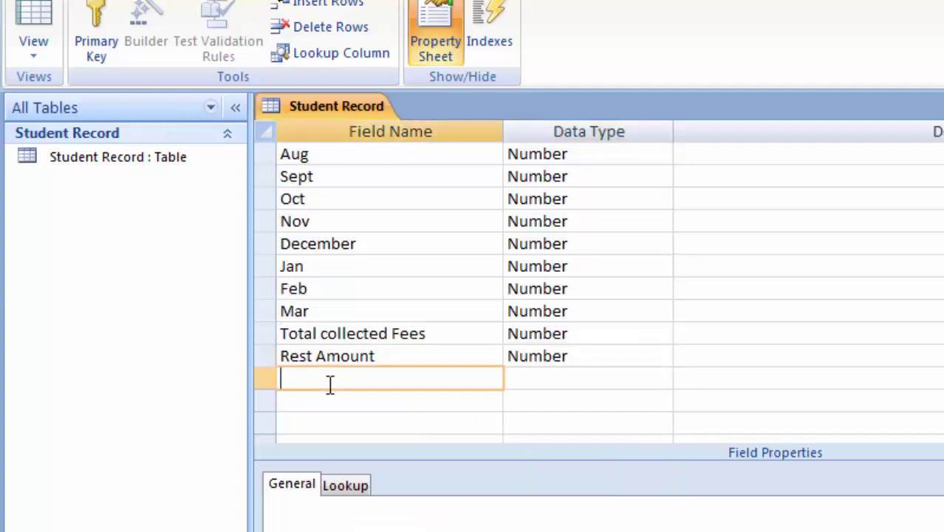
pyautogui.write('Tota')
pyautogui.write('l F')
pyautogui.write('ees')
pyautogui.click(562, 383)
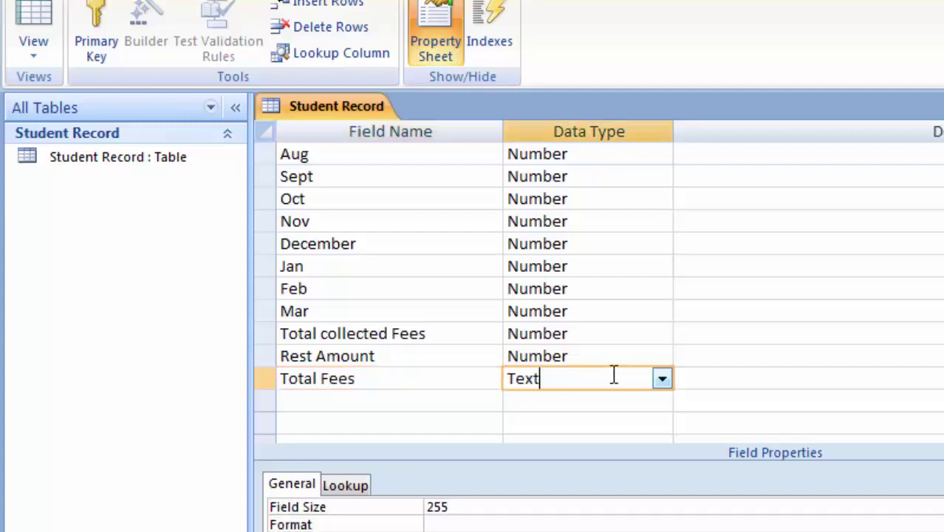
pyautogui.click(662, 380)
pyautogui.click(613, 447)
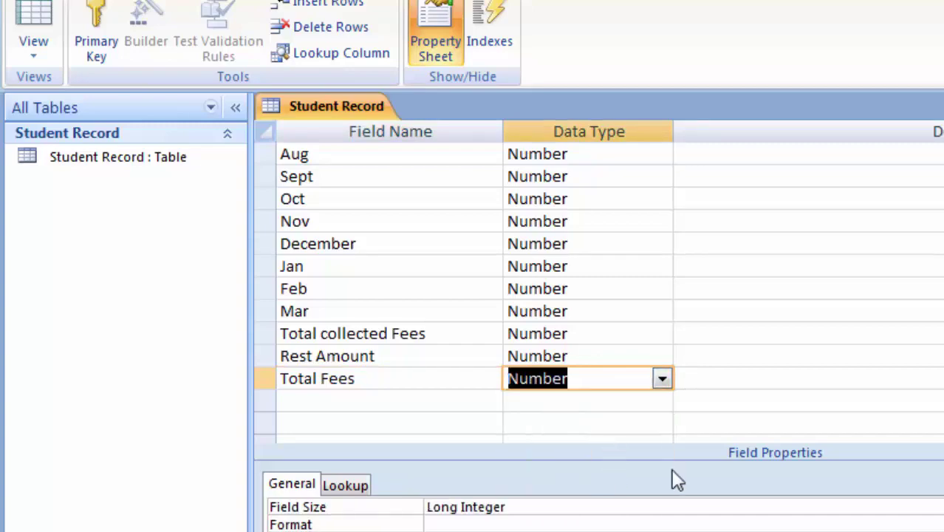
pyautogui.scroll(4, 477, 331)
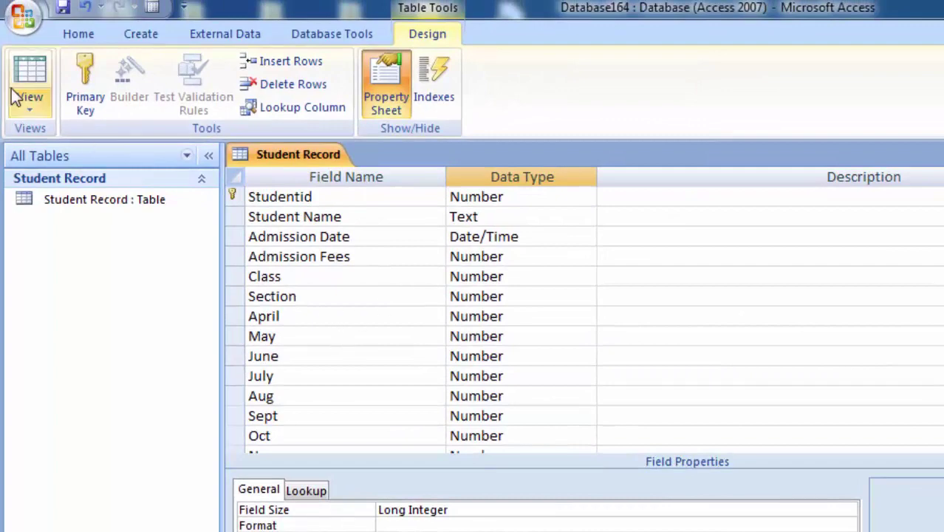
# Save the Student Record table, open its datasheet, and autofit the Student Name and Admission Date columns
pyautogui.click(40, 82)
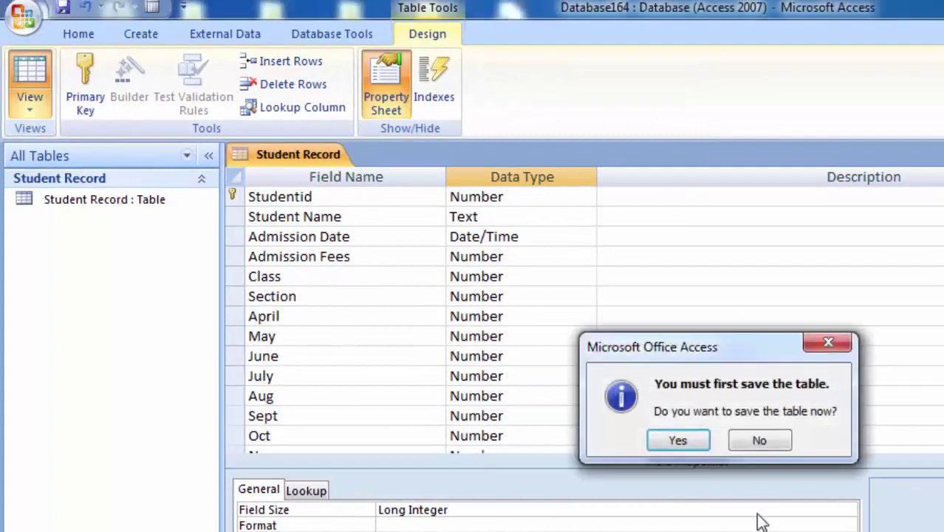
pyautogui.click(677, 441)
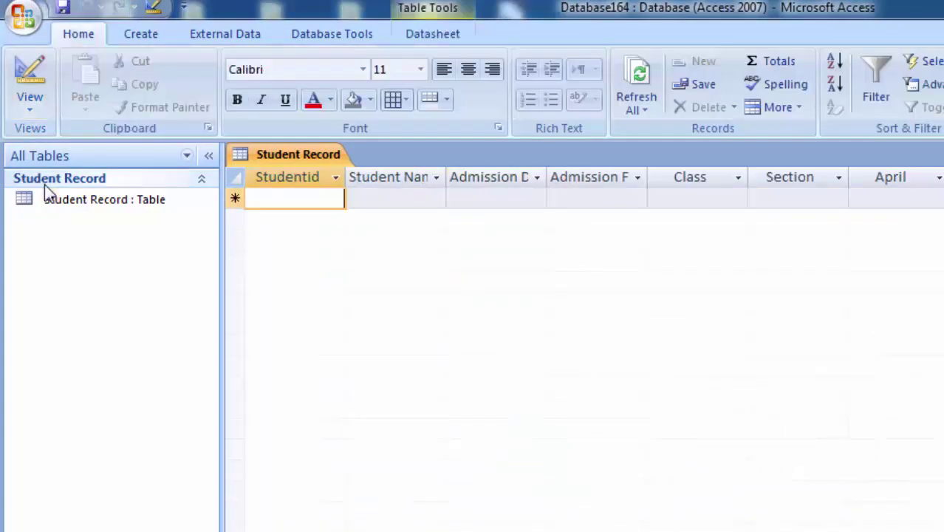
pyautogui.click(437, 177)
pyautogui.click(446, 178)
pyautogui.doubleClick(446, 177)
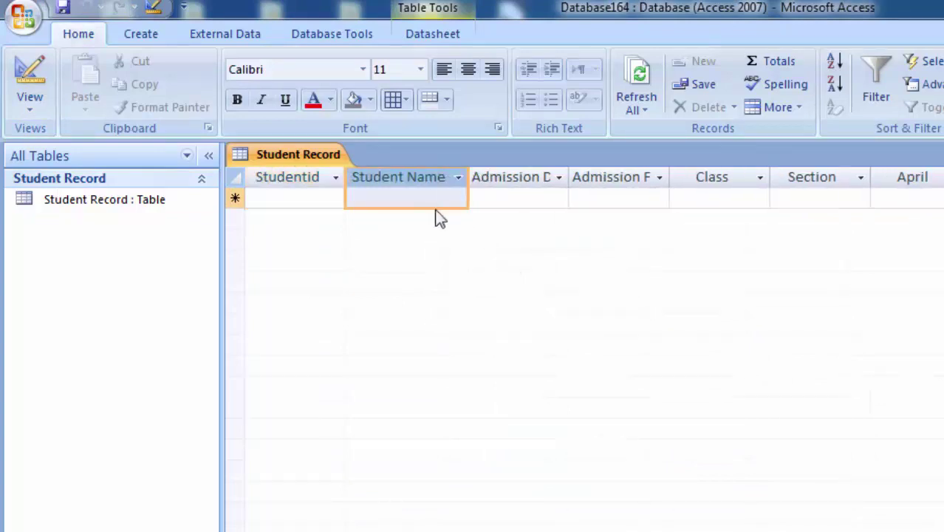
pyautogui.doubleClick(568, 177)
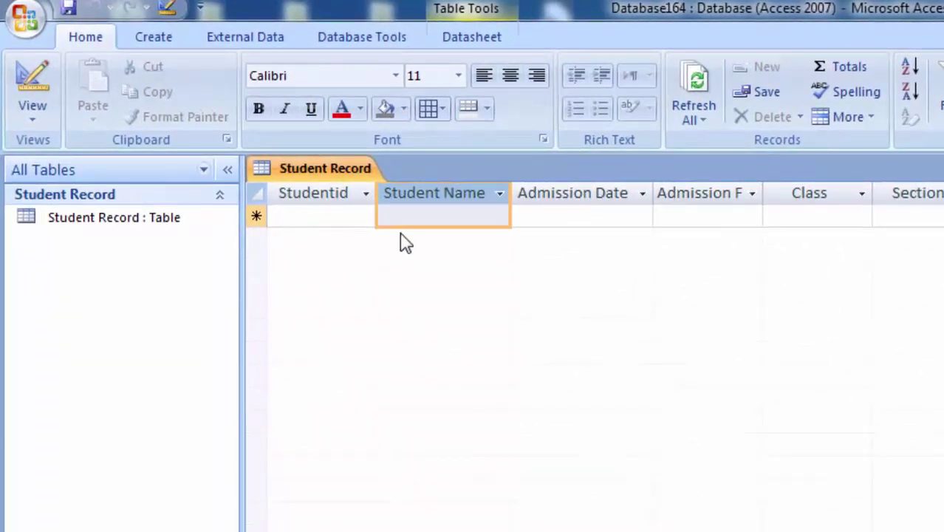
pyautogui.click(320, 223)
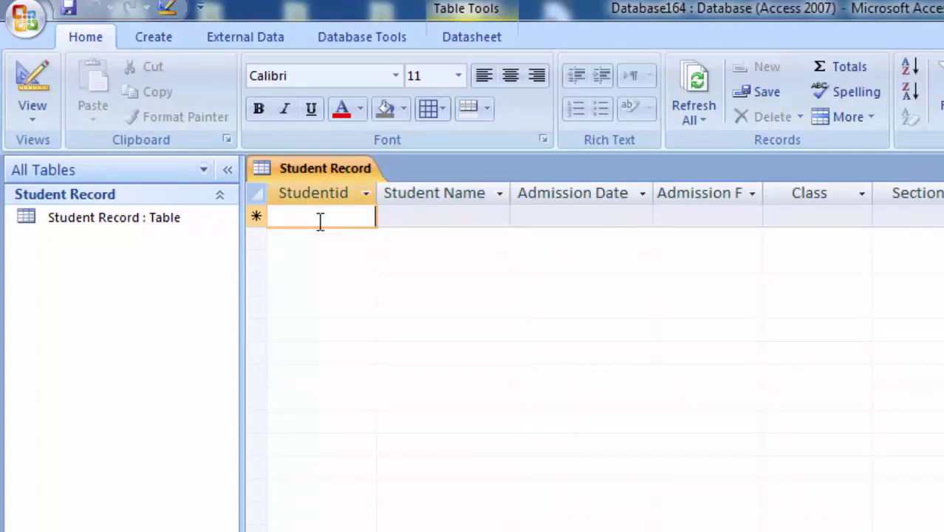
# Enter Studentid M1, admission date 1 November 2019 and admission fees 5 for the first record
pyautogui.write('M')
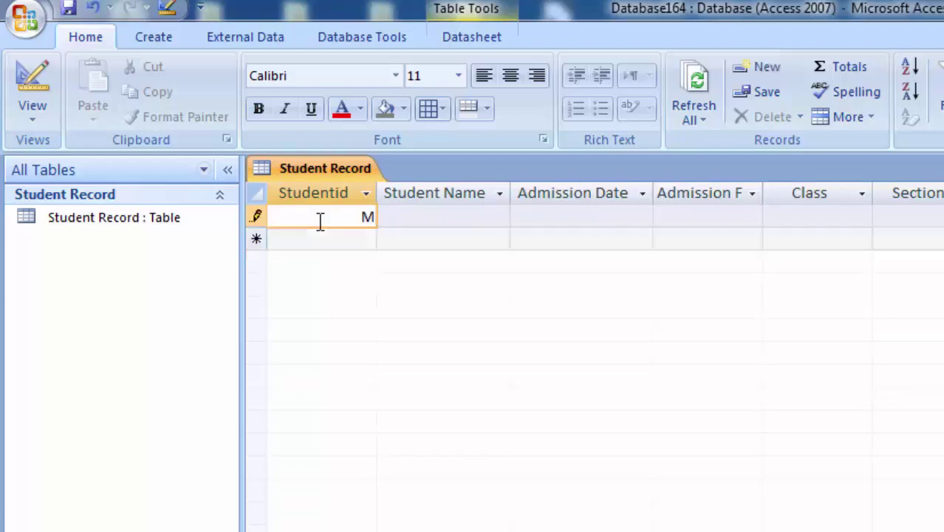
pyautogui.write('1')
pyautogui.click(435, 222)
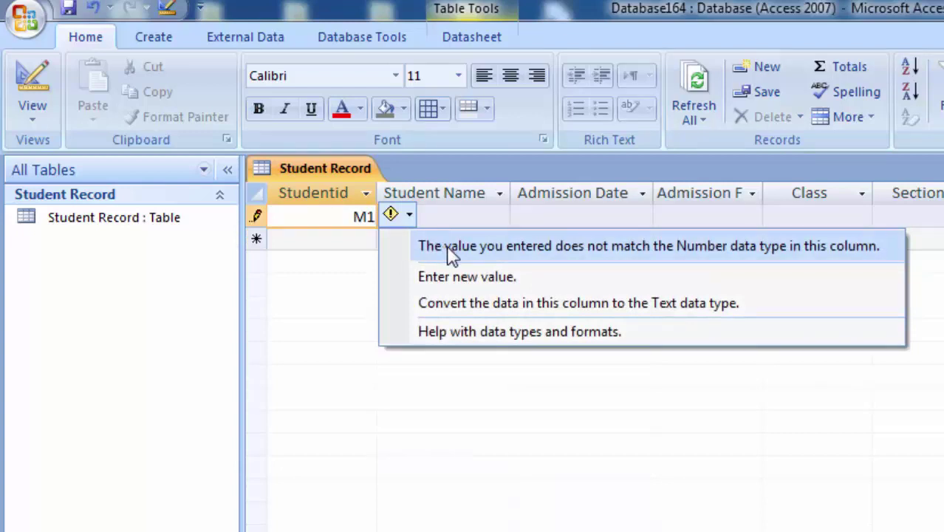
pyautogui.click(462, 286)
pyautogui.write('Ram')
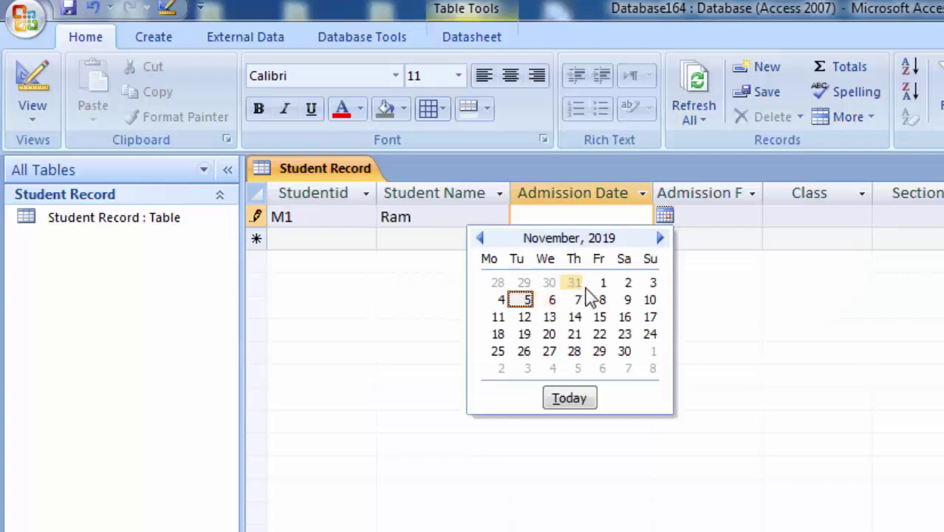
pyautogui.click(600, 288)
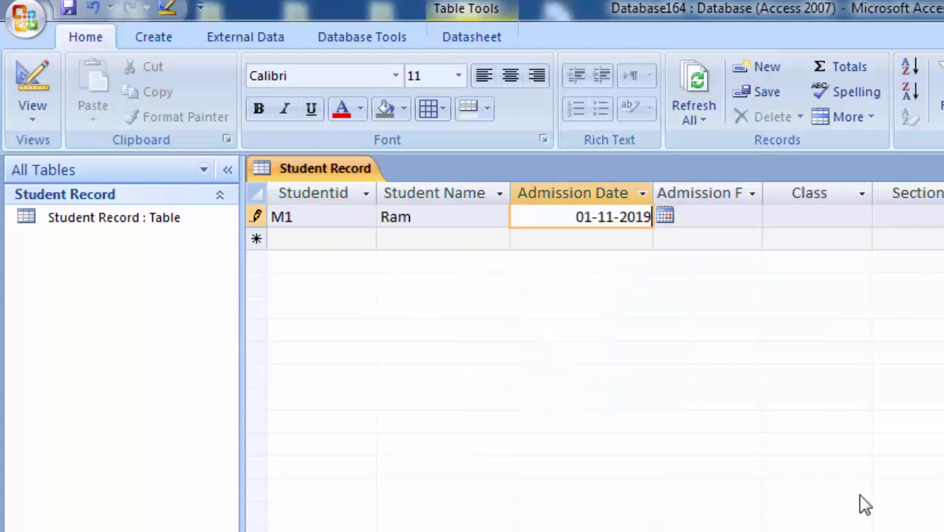
pyautogui.doubleClick(762, 193)
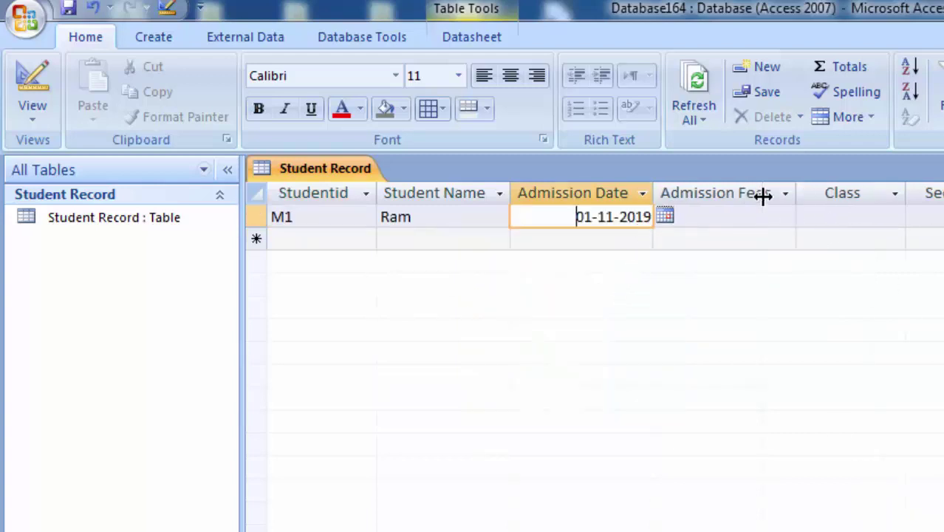
pyautogui.click(752, 214)
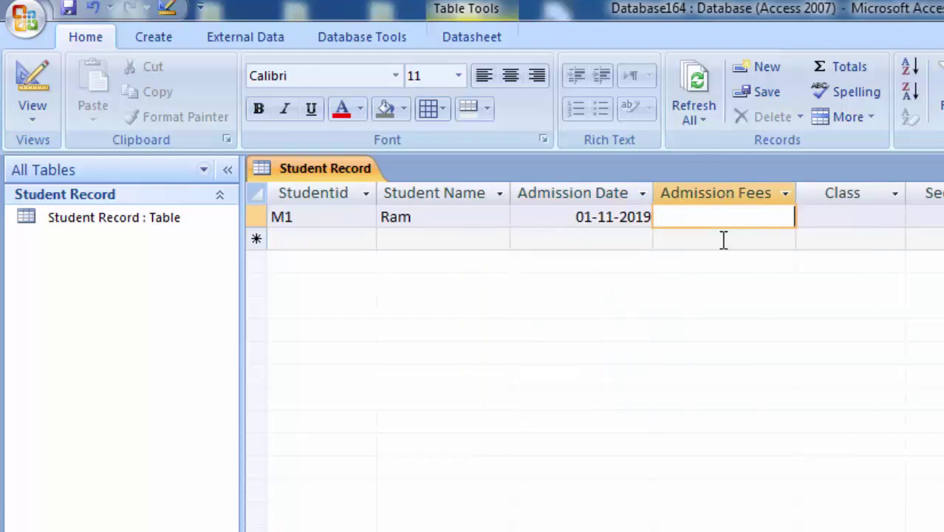
pyautogui.write('5')
pyautogui.write('000')
pyautogui.click(842, 217)
pyautogui.write('5')
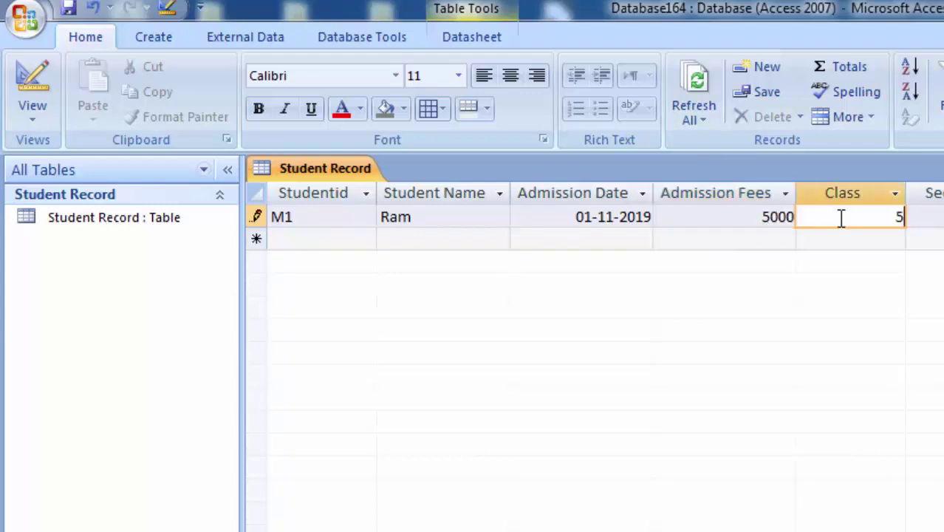
pyautogui.click(934, 217)
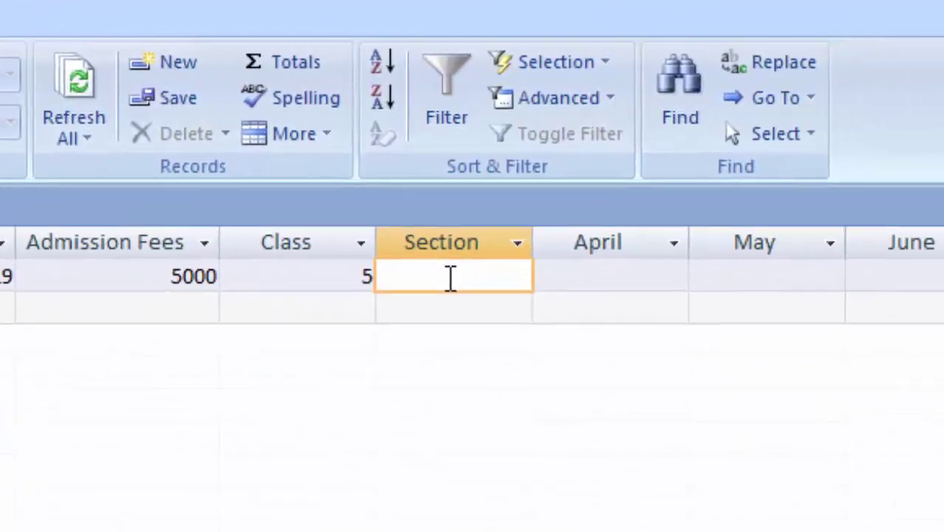
# Enter Section B and convert the Section column to the Text data type
pyautogui.write('B')
pyautogui.click(621, 270)
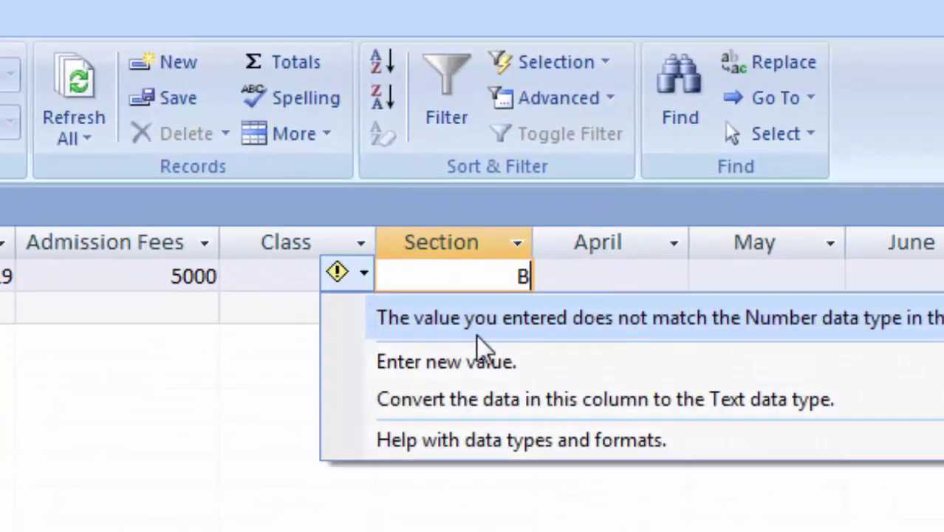
pyautogui.click(517, 399)
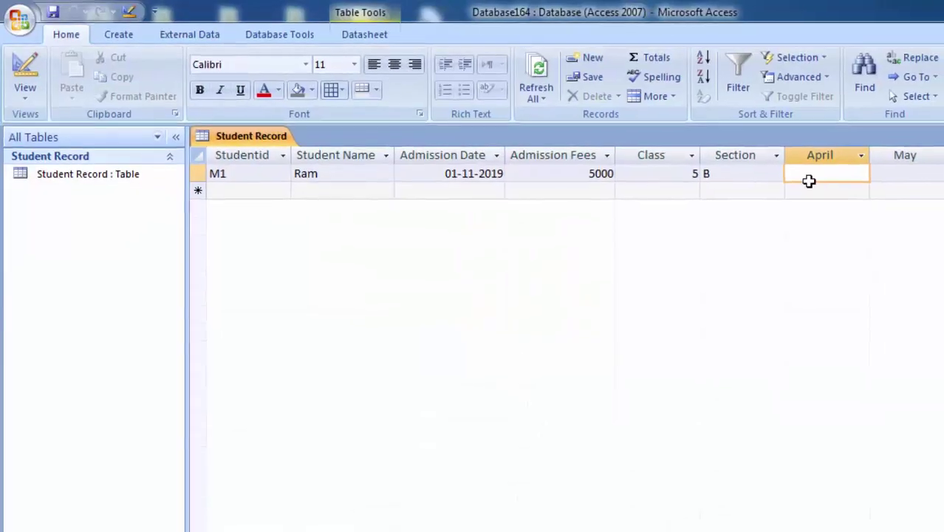
# Fill in 700 for April and May and 0 for the following months
pyautogui.write('7')
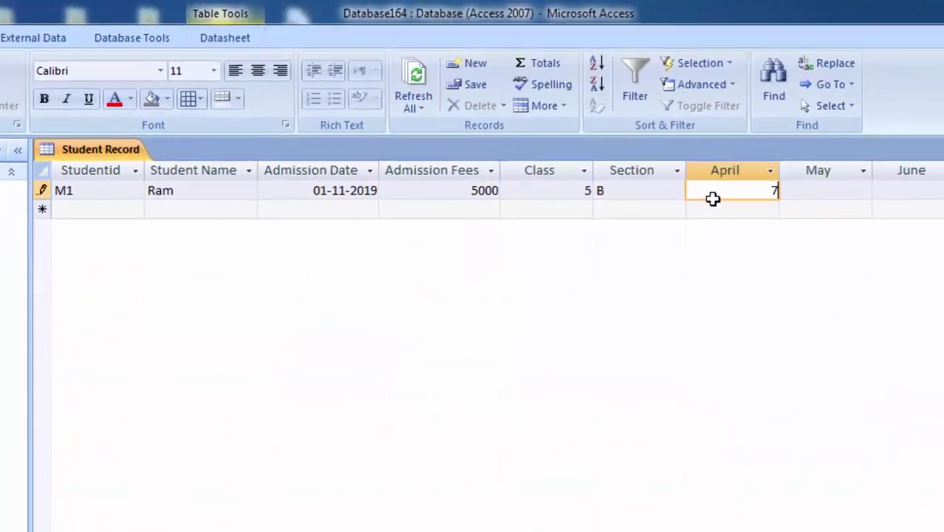
pyautogui.write('00')
pyautogui.press('Tab')
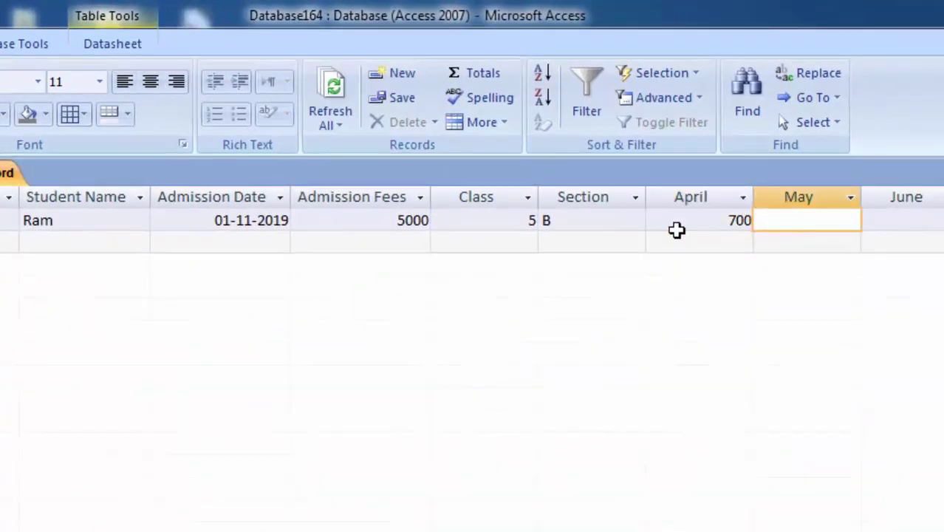
pyautogui.write('00')
pyautogui.press('Tab')
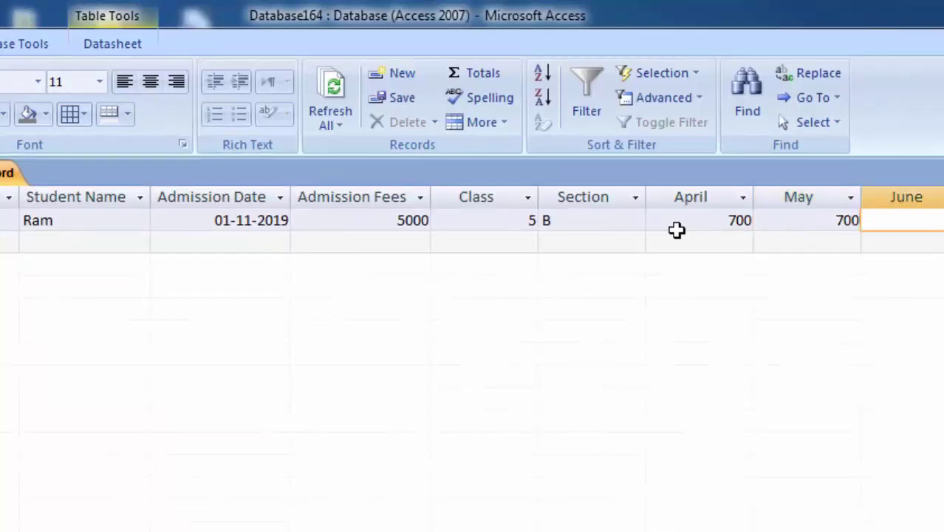
pyautogui.write('0')
pyautogui.press('Tab')
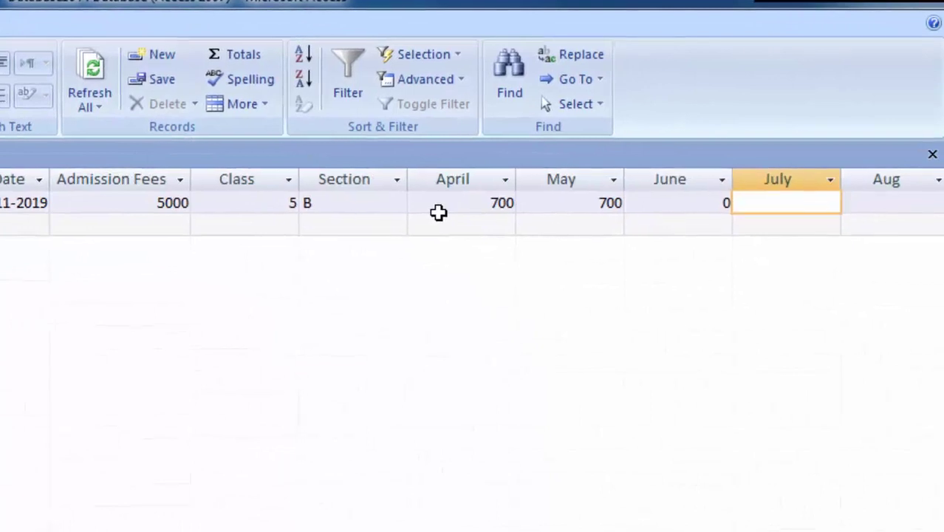
pyautogui.write('0')
pyautogui.press('Tab')
pyautogui.write('0')
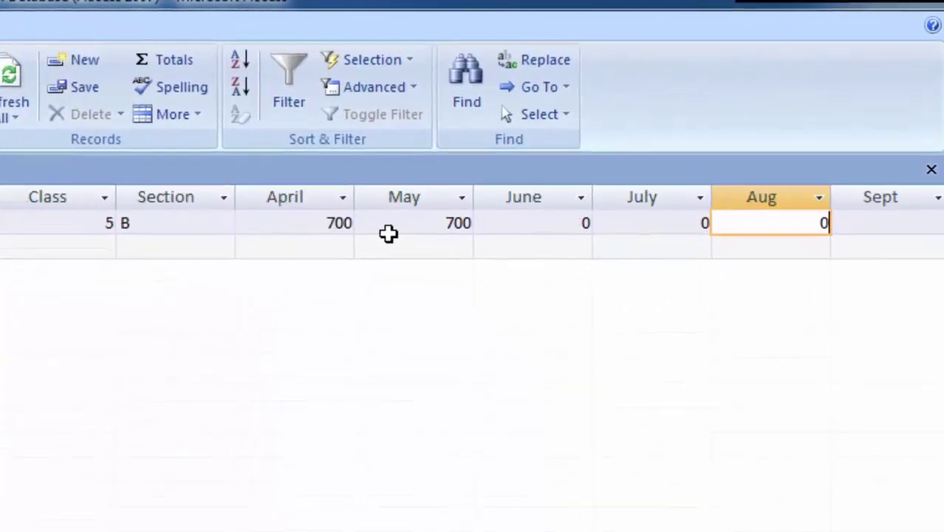
pyautogui.press('Tab')
pyautogui.write('0')
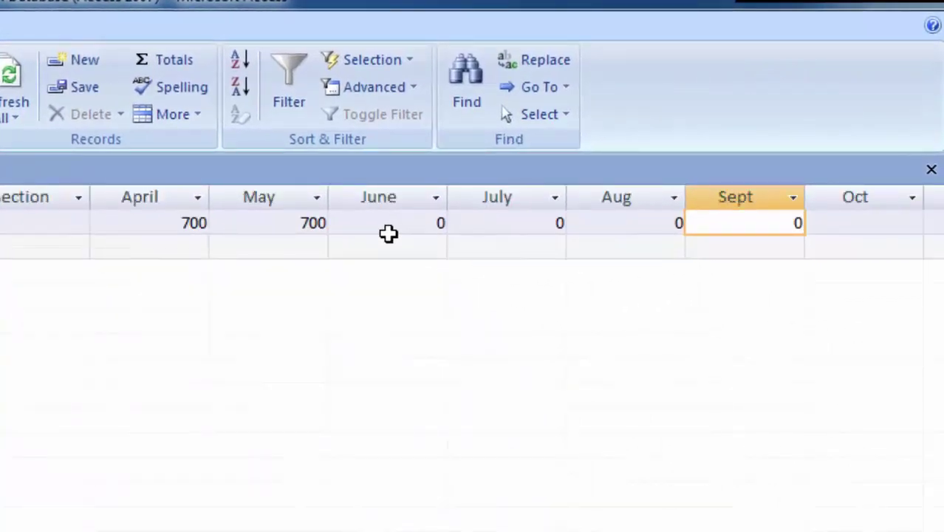
pyautogui.press('Tab')
pyautogui.press('Tab')
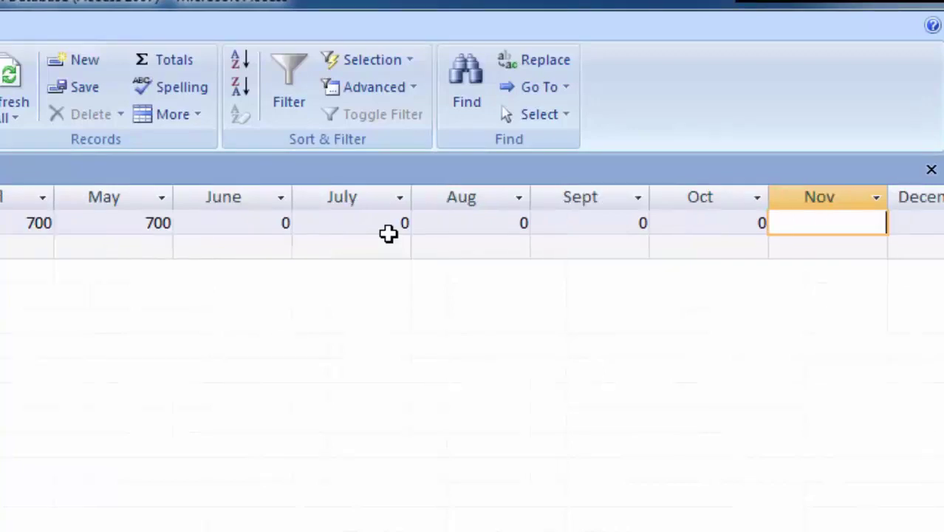
pyautogui.press('Tab')
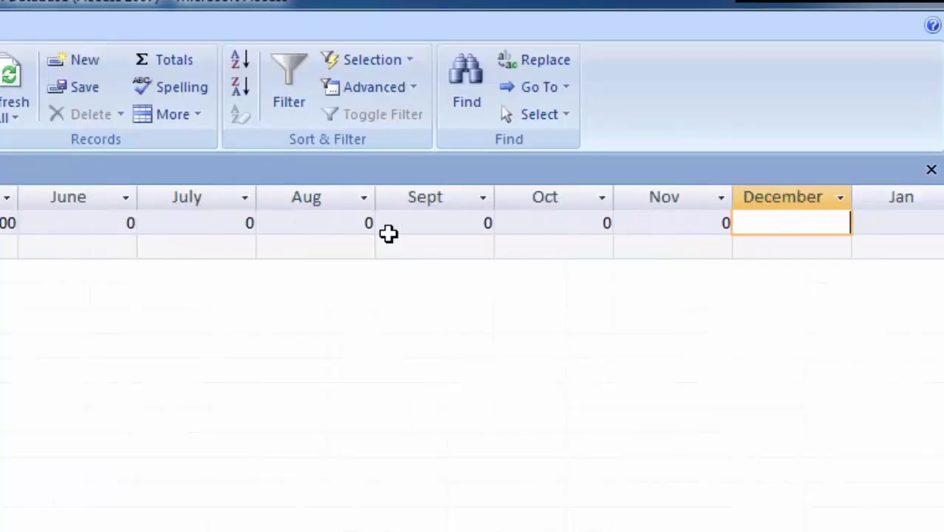
pyautogui.write('0')
pyautogui.press('Tab')
pyautogui.write('0')
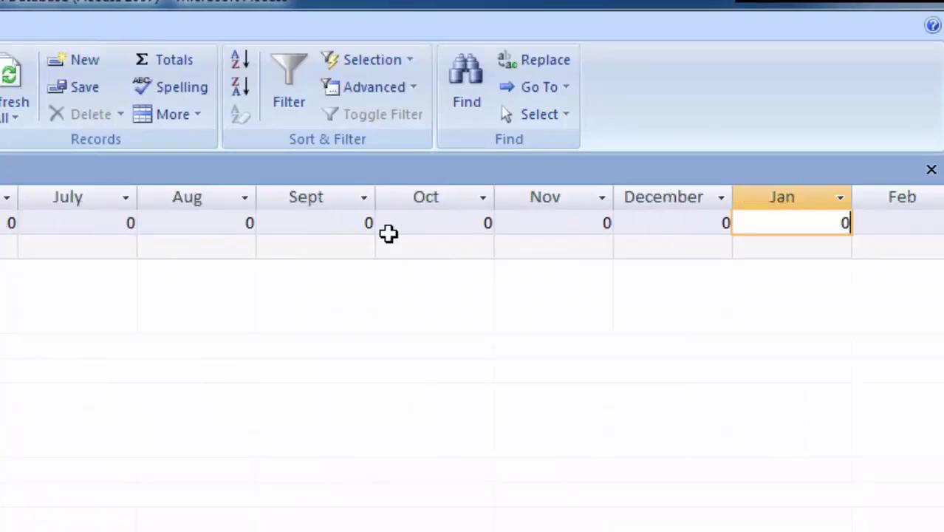
pyautogui.press('Tab')
pyautogui.press('Tab')
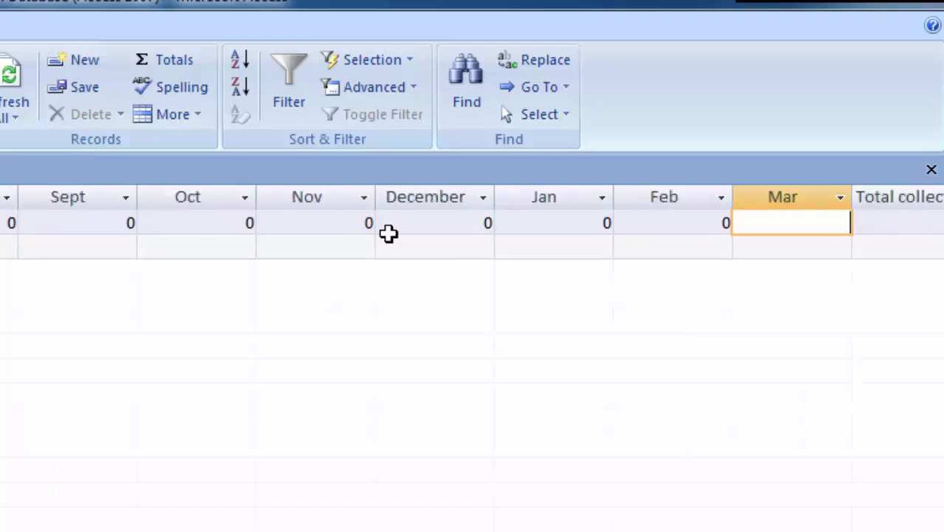
pyautogui.write('0')
pyautogui.press('Tab')
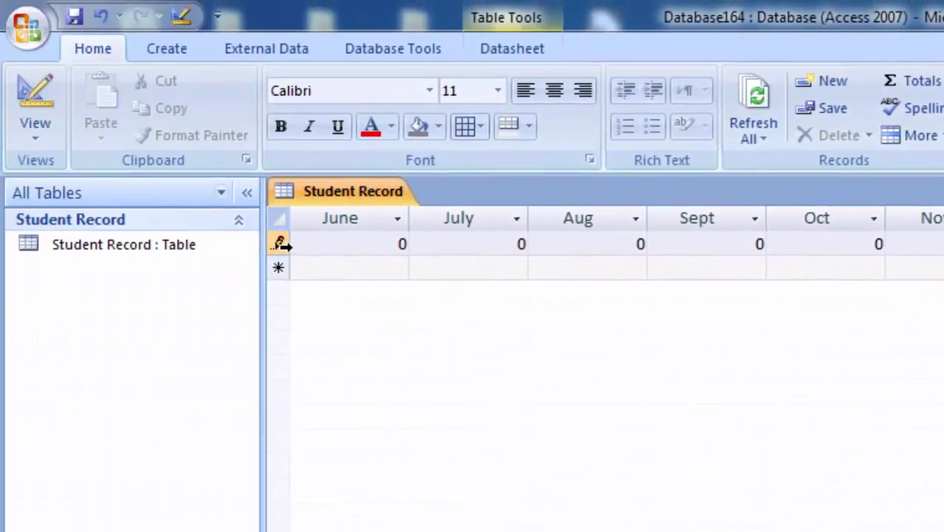
# Start a new design-view query based on the Student Record table
pyautogui.click(167, 51)
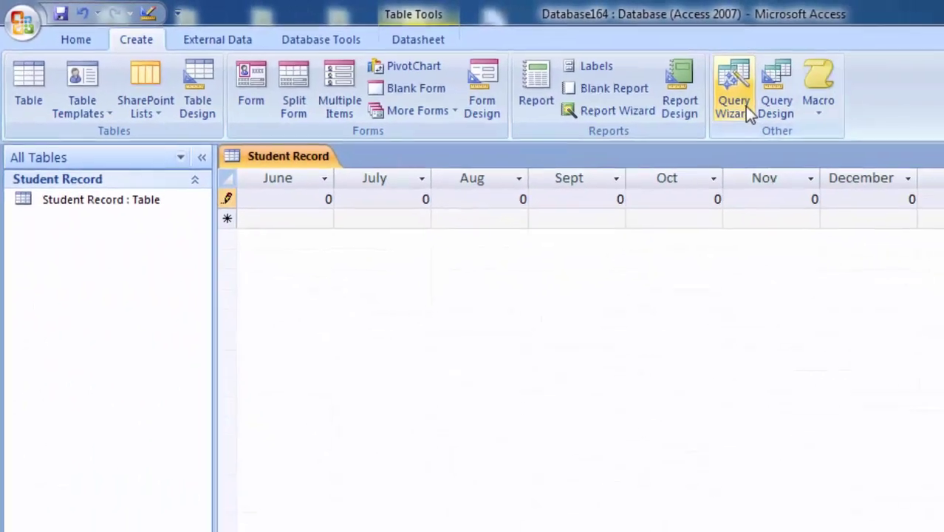
pyautogui.click(660, 78)
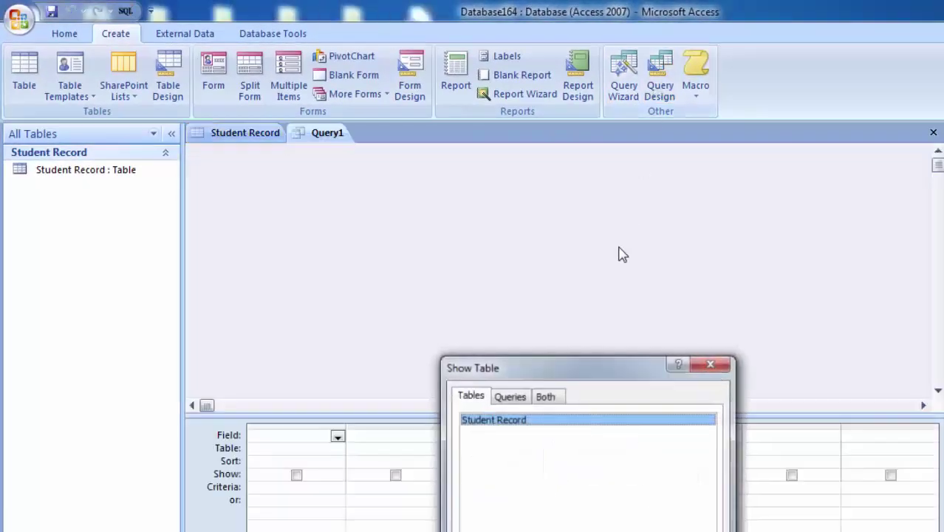
pyautogui.doubleClick(494, 419)
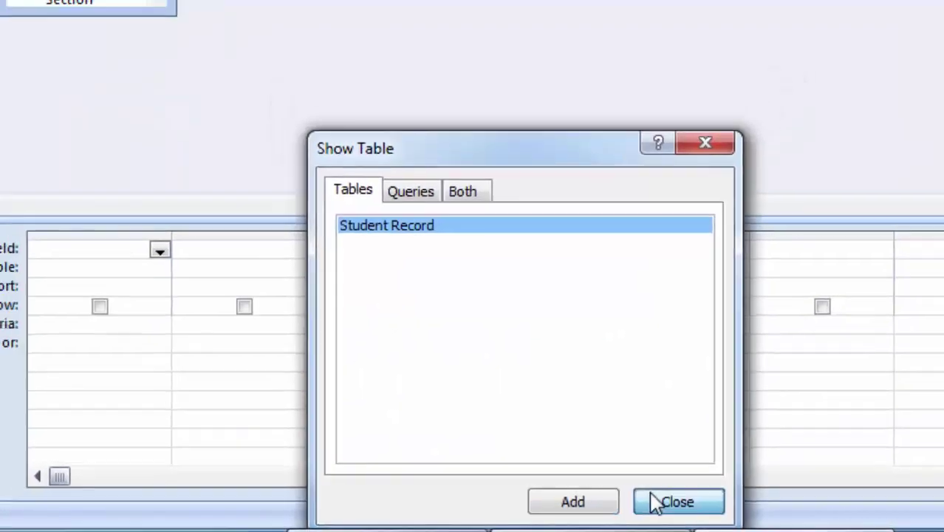
pyautogui.click(656, 502)
# Add Studentid, Student Name, Admission Date, Admission Fees, Class and Section to the query grid
pyautogui.doubleClick(266, 111)
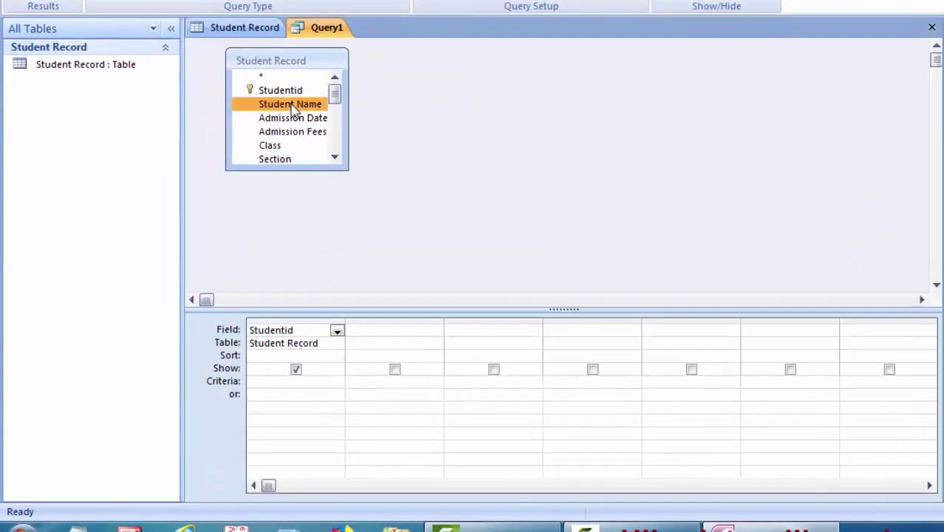
pyautogui.doubleClick(296, 125)
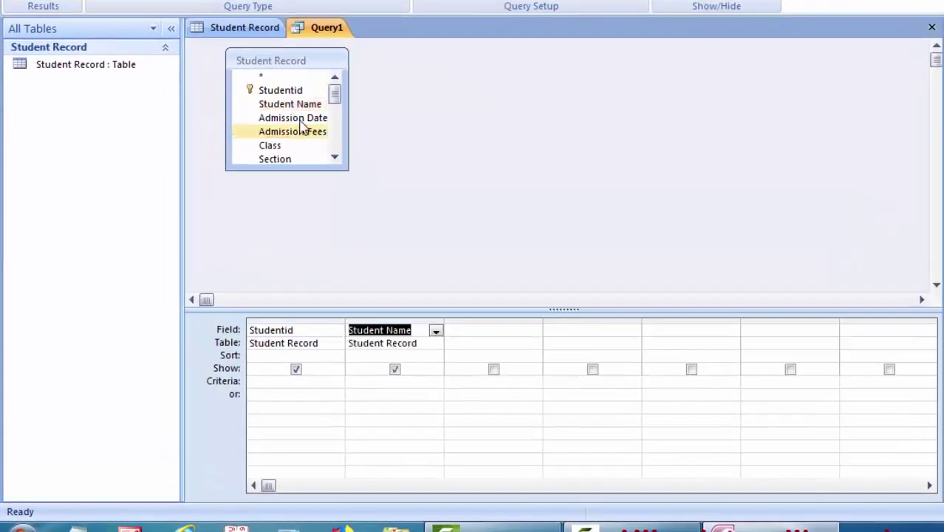
pyautogui.doubleClick(292, 139)
pyautogui.doubleClick(307, 133)
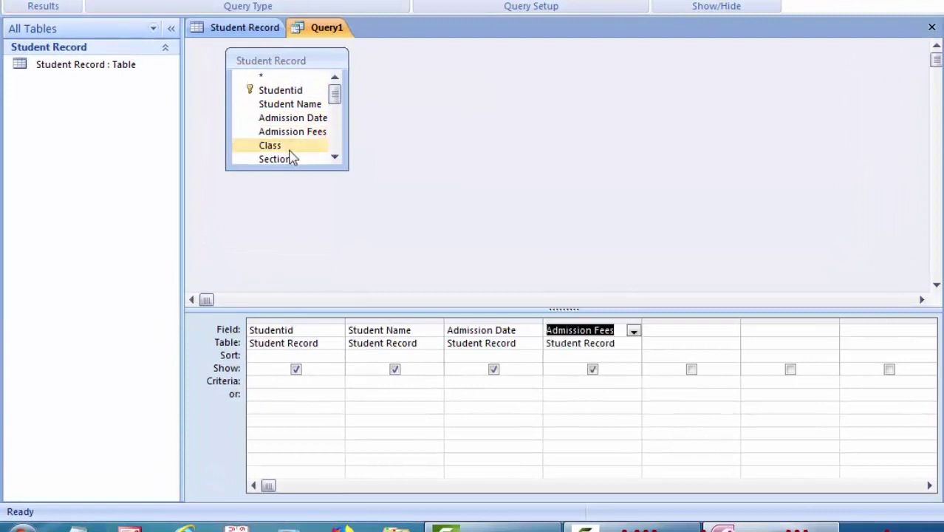
pyautogui.doubleClick(292, 147)
pyautogui.doubleClick(275, 159)
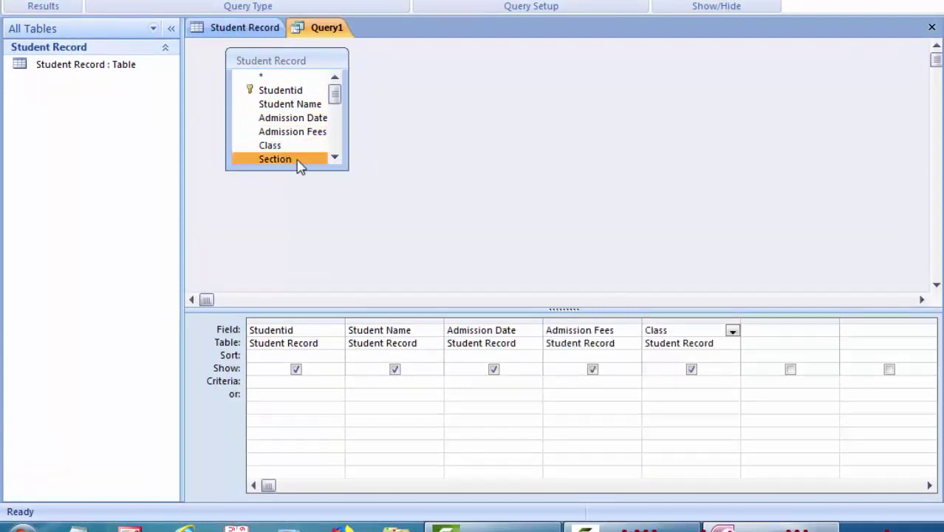
pyautogui.click(335, 157)
pyautogui.click(334, 157)
pyautogui.click(334, 157)
pyautogui.click(334, 157)
# Add the April through Mar month fields to the query grid
pyautogui.doubleClick(273, 118)
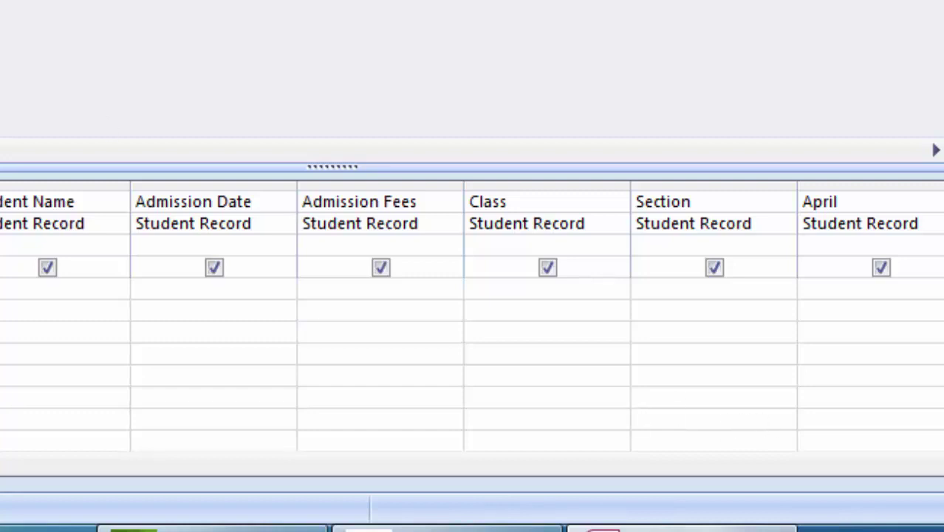
pyautogui.hscroll(3, 472, 317)
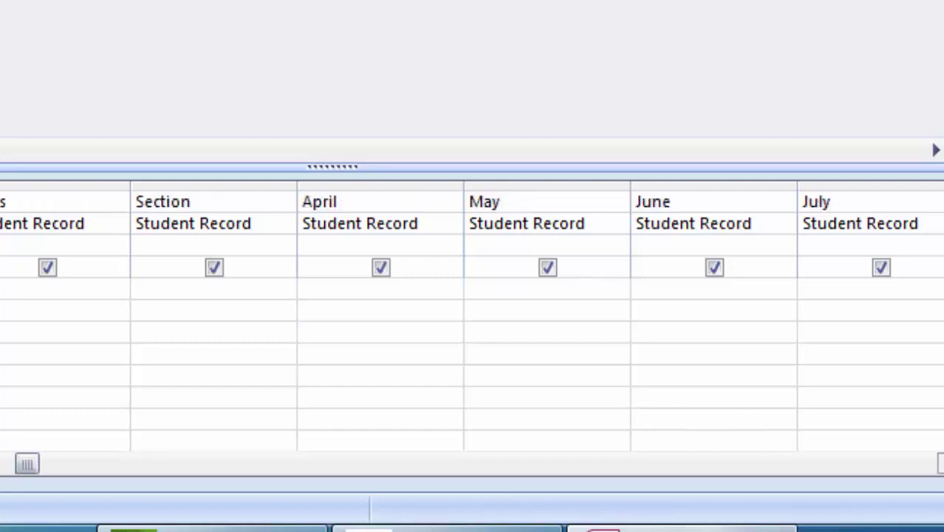
pyautogui.hscroll(1, 472, 317)
pyautogui.hscroll(2, 472, 317)
pyautogui.hscroll(1, 472, 318)
pyautogui.hscroll(1, 472, 318)
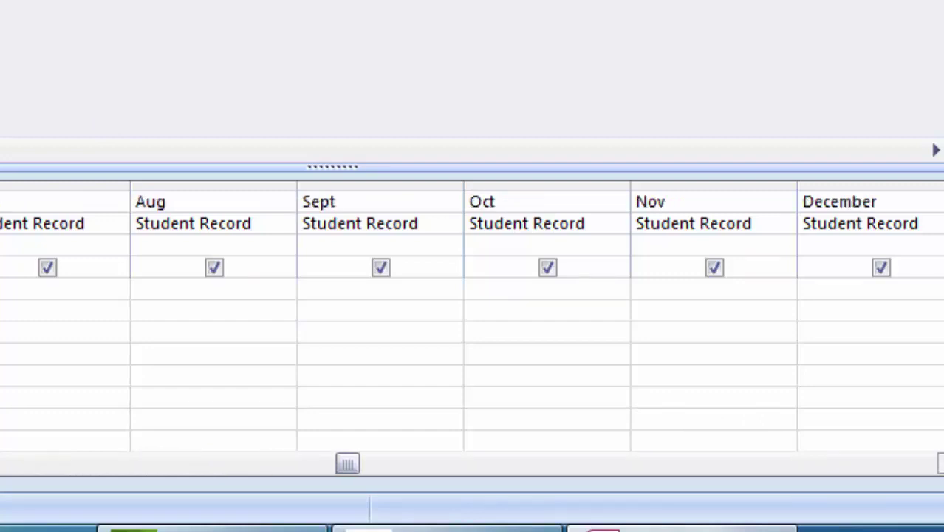
pyautogui.hscroll(1, 472, 317)
pyautogui.hscroll(2, 472, 317)
pyautogui.hscroll(1, 472, 318)
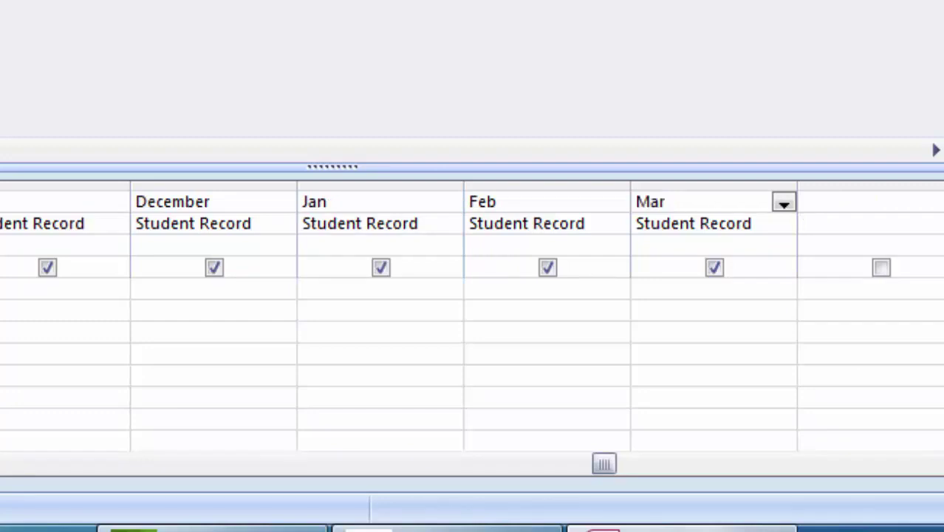
# Add the Total collected Fees, Rest Amount and Total Fees columns to the grid
pyautogui.click(870, 201)
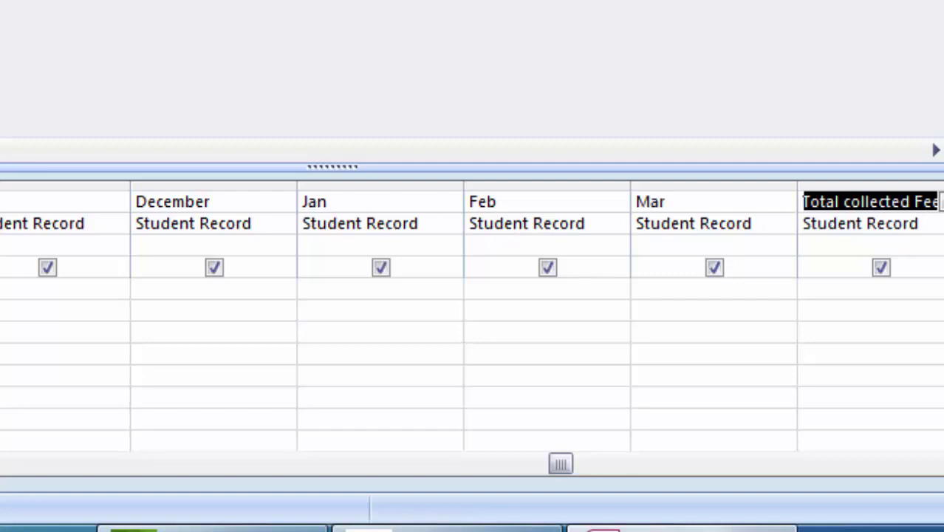
pyautogui.press('Return')
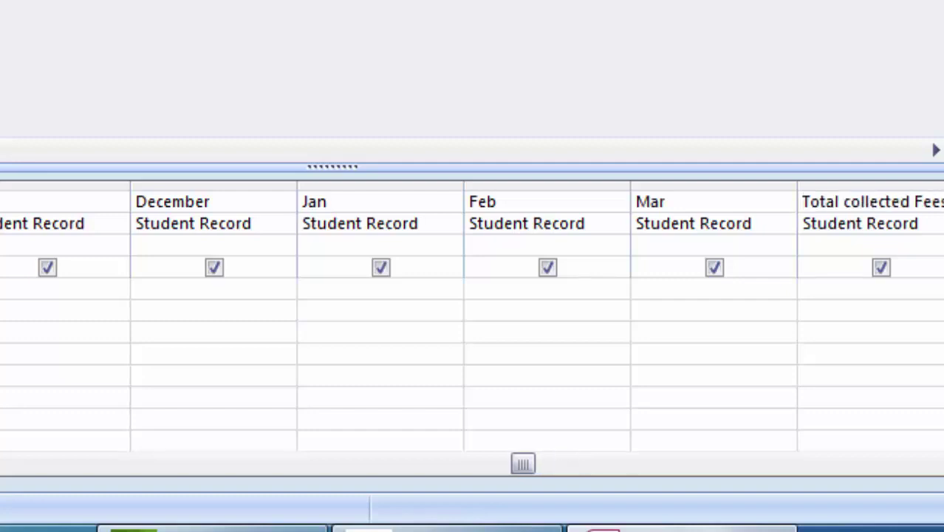
pyautogui.click(936, 463)
pyautogui.press('Tab')
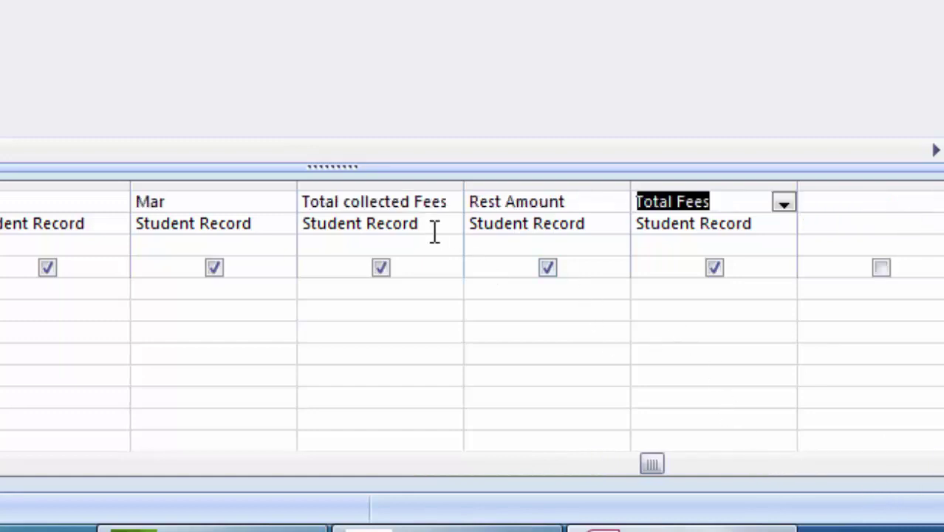
# Begin the collected-fees expression with [April]+[May]+[June]+[July]
pyautogui.click(450, 201)
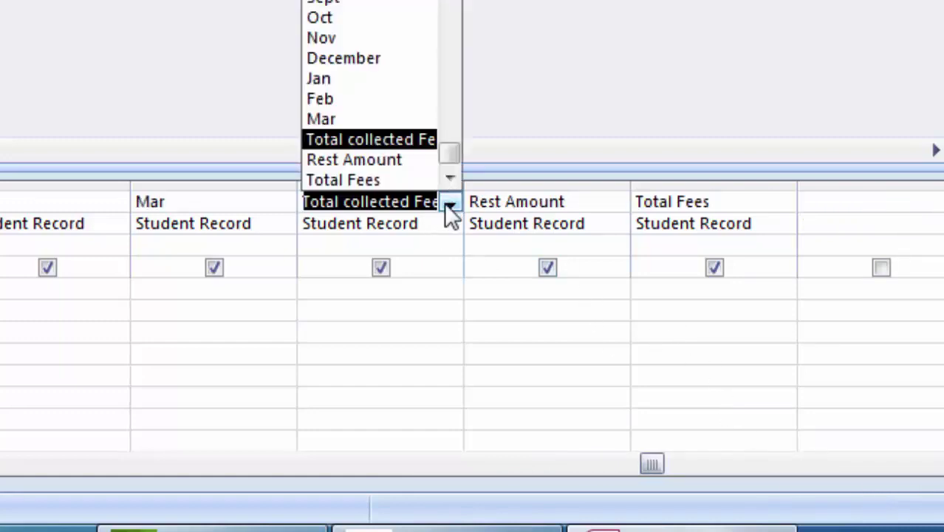
pyautogui.click(442, 203)
pyautogui.click(442, 207)
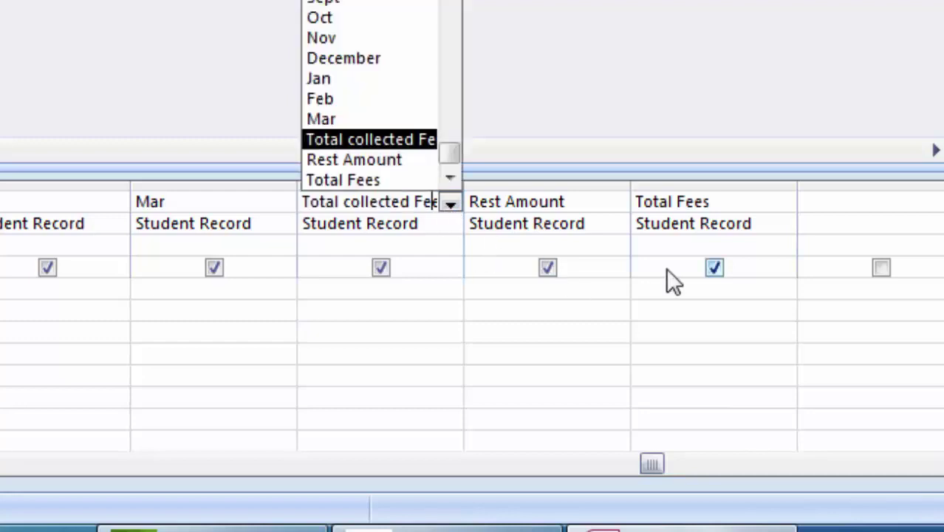
pyautogui.press('End')
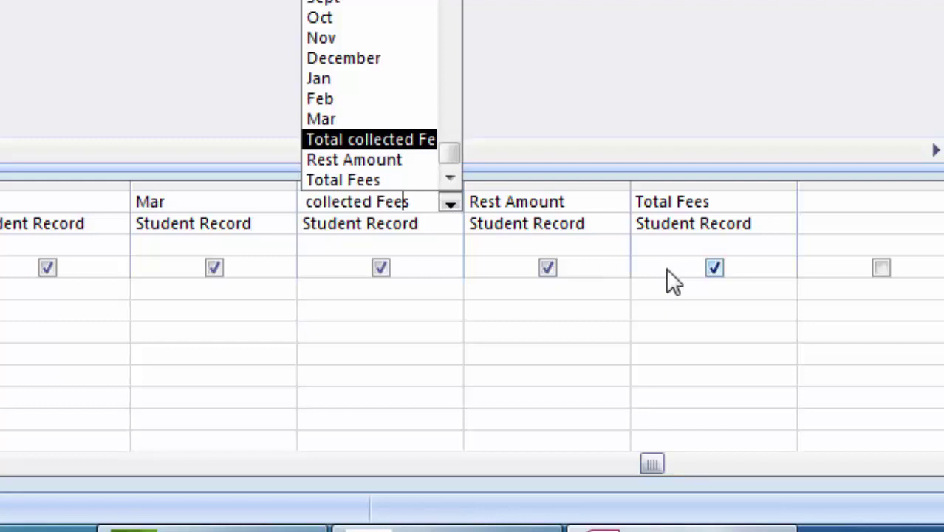
pyautogui.write(':')
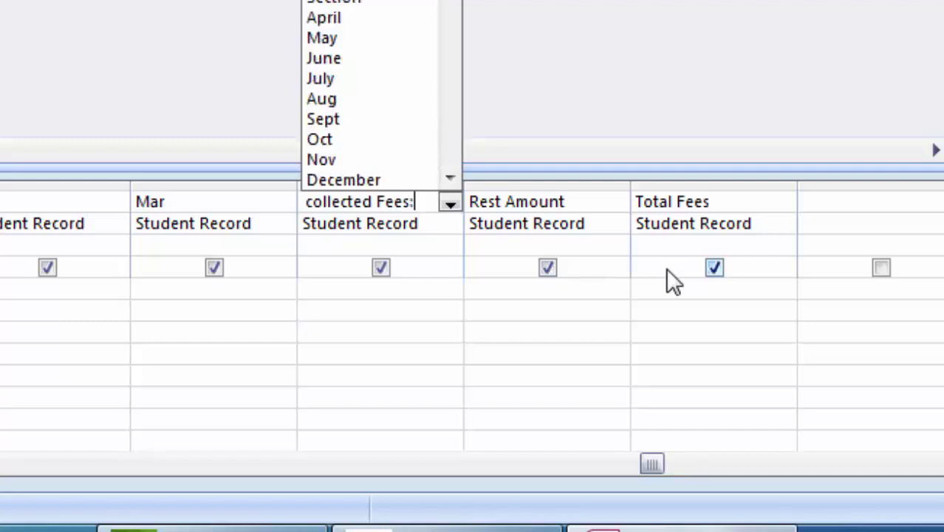
pyautogui.write('[')
pyautogui.press('Down')
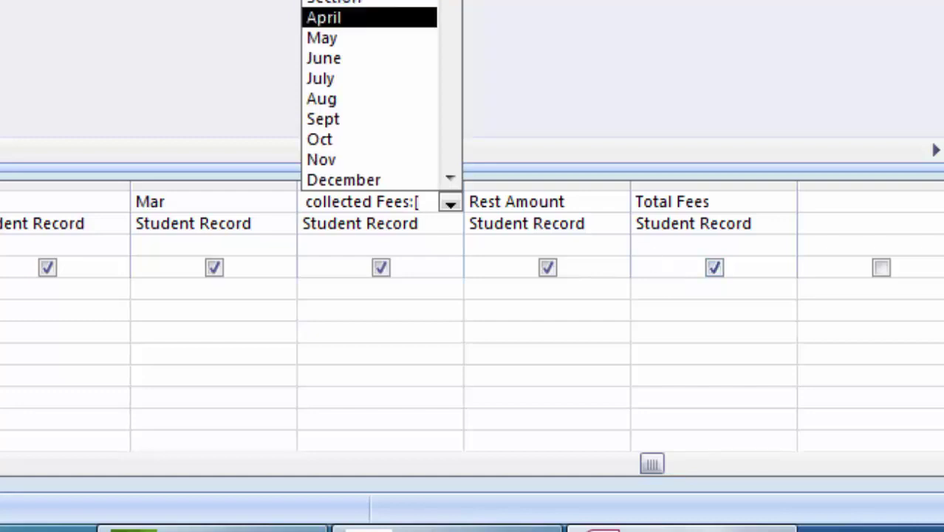
pyautogui.press('Escape')
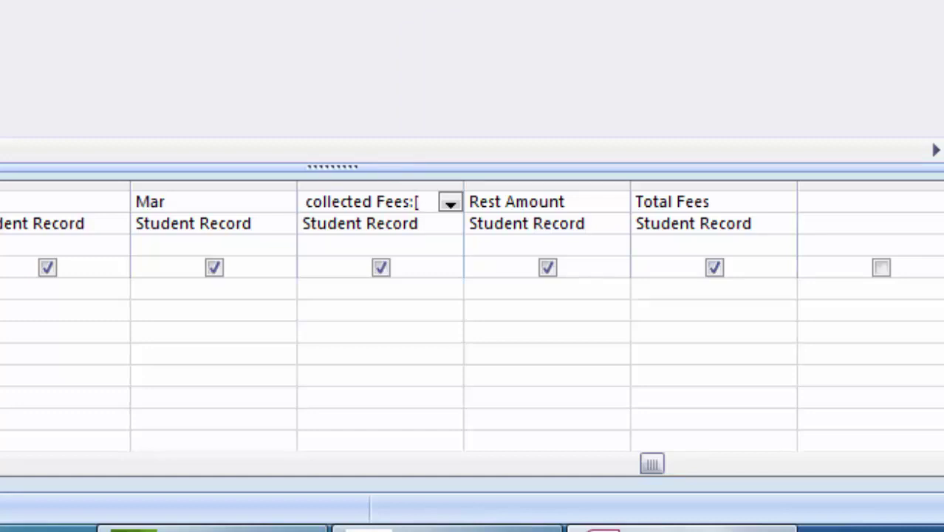
pyautogui.write('Apri')
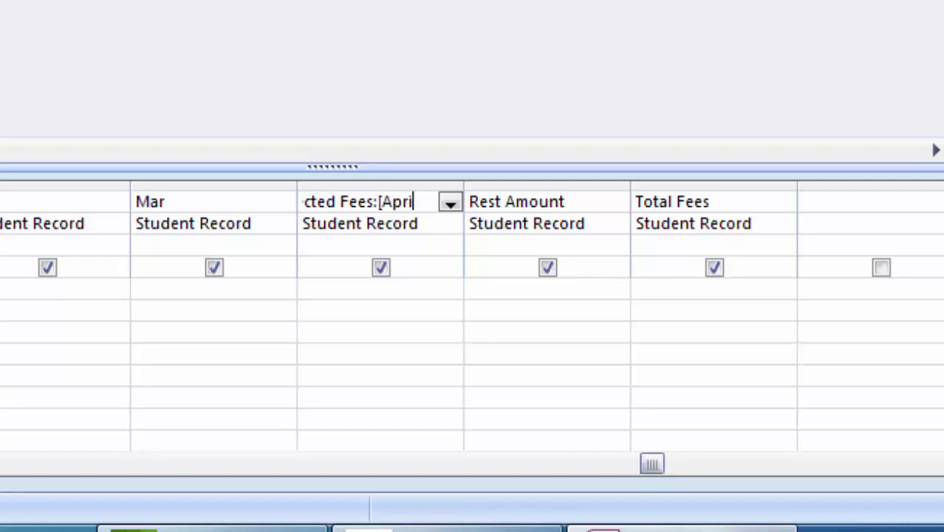
pyautogui.write('l]')
pyautogui.write('+[M')
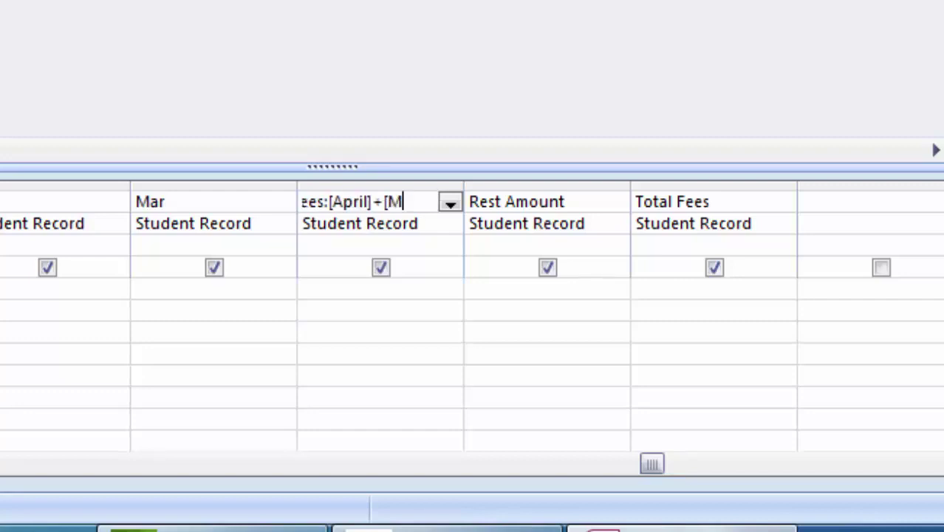
pyautogui.write('ay]')
pyautogui.write('+')
pyautogui.write('[Ju')
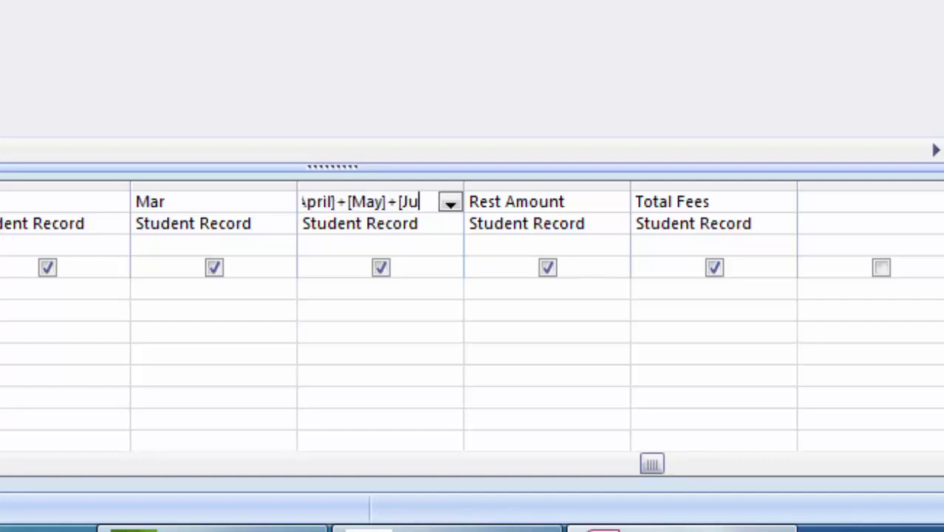
pyautogui.write('ne')
pyautogui.write(']')
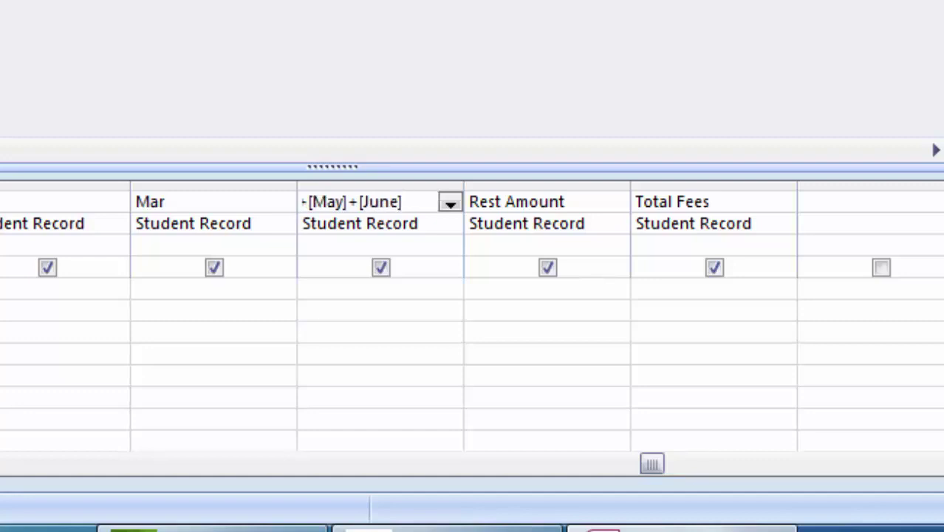
pyautogui.write('+')
pyautogui.write('[Ju')
pyautogui.write('ly')
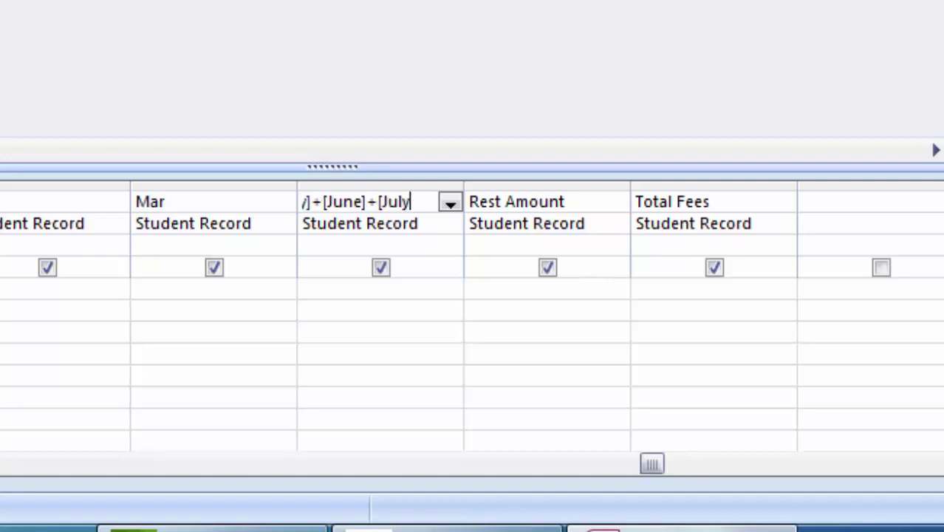
pyautogui.write(']')
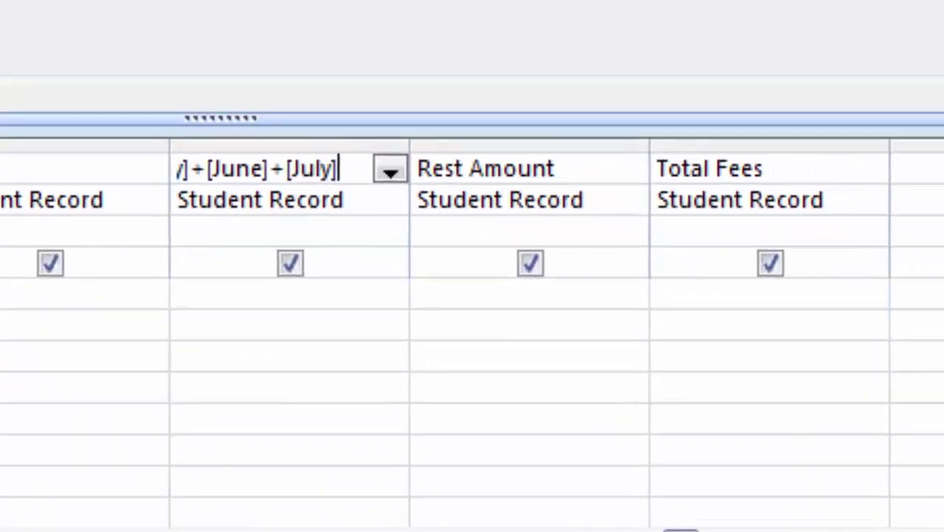
pyautogui.write('=')
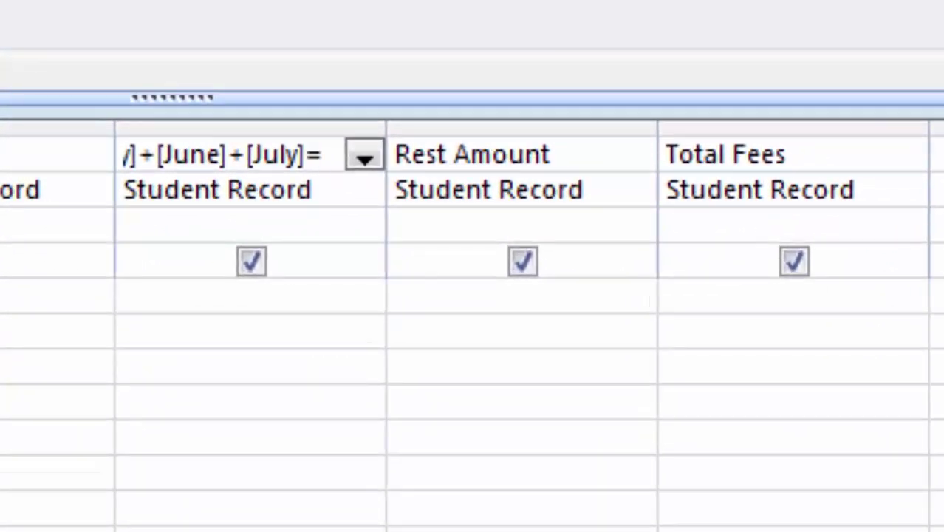
# Extend the expression with +[Aug]+[Sept]+[Oct]+[Nov]+[December]+[Jan]+[Feb]+[Mar]
pyautogui.press('BackSpace')
pyautogui.write('+')
pyautogui.write('[')
pyautogui.write('Au')
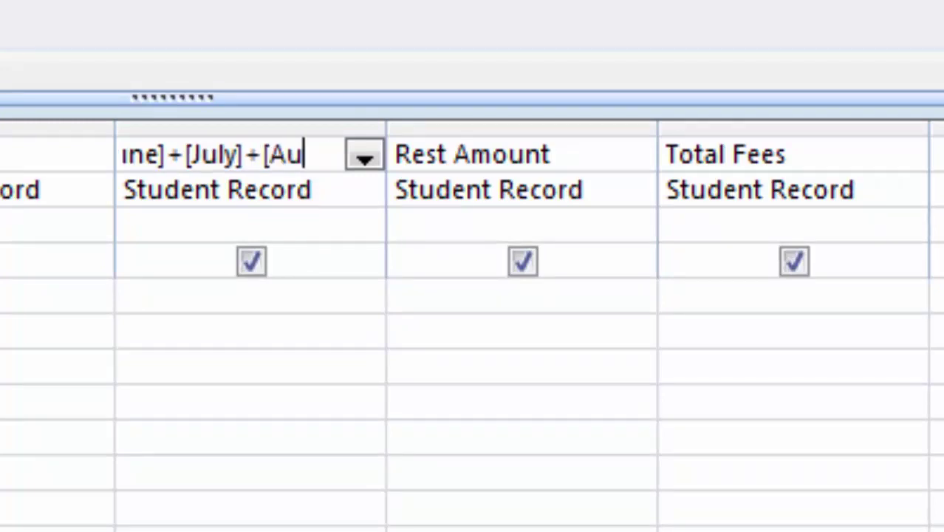
pyautogui.write('g')
pyautogui.write(']+[')
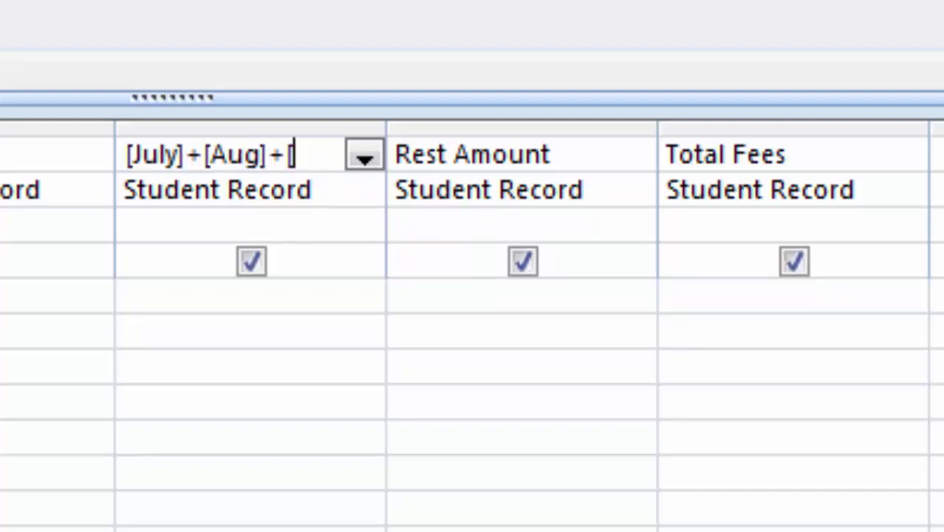
pyautogui.write('Sep')
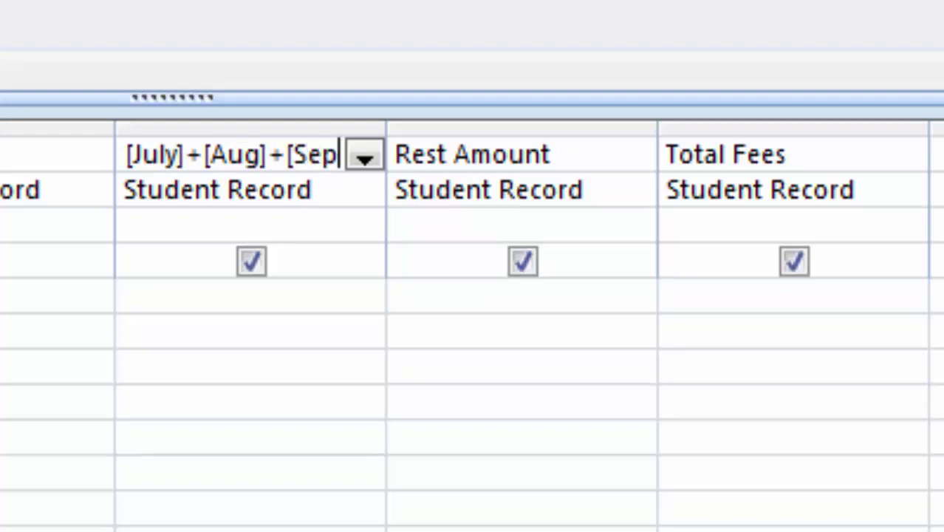
pyautogui.write('t]')
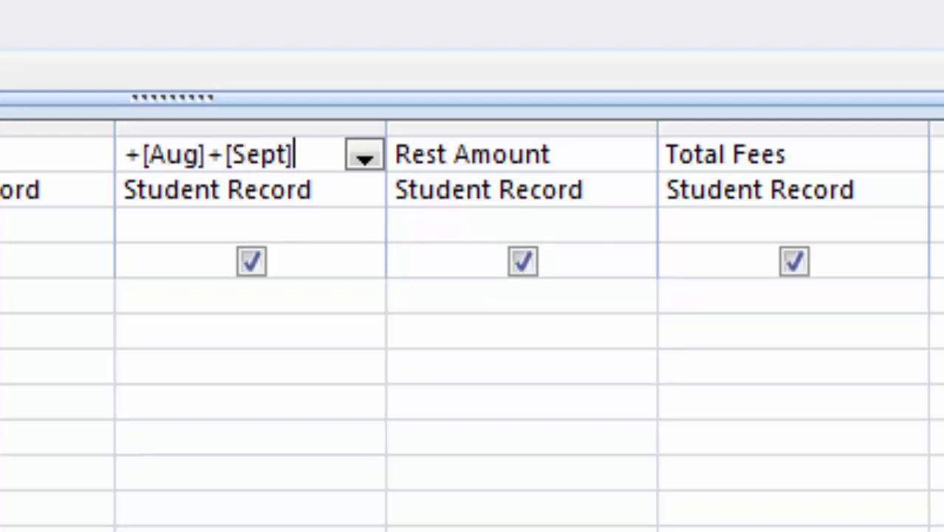
pyautogui.write('+')
pyautogui.write('[')
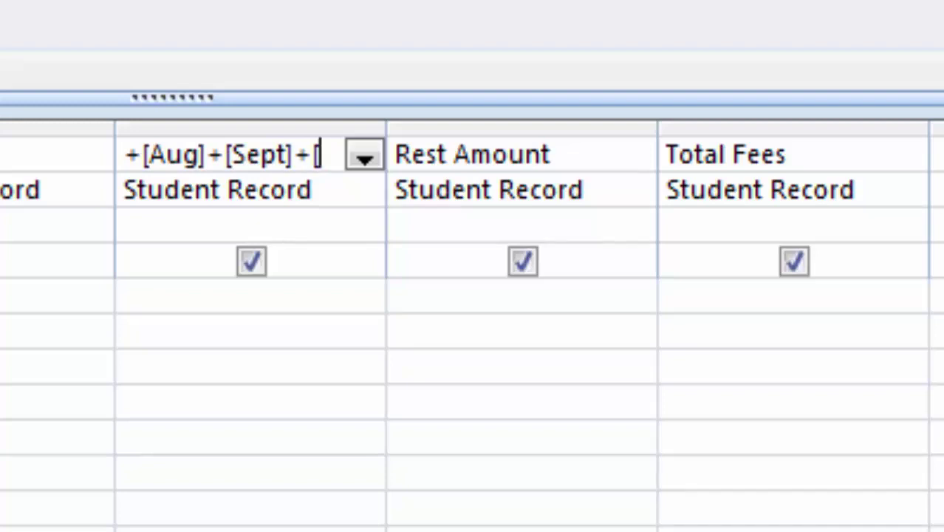
pyautogui.write('O')
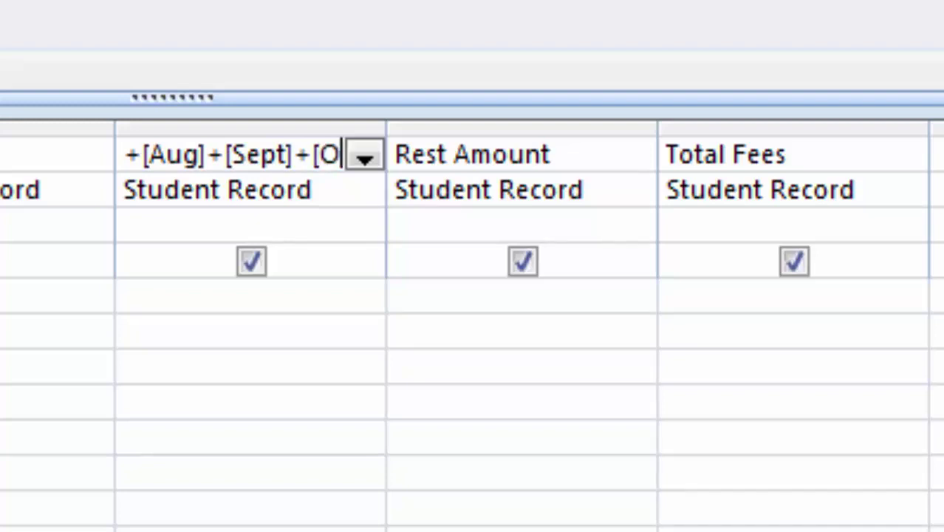
pyautogui.write('ct')
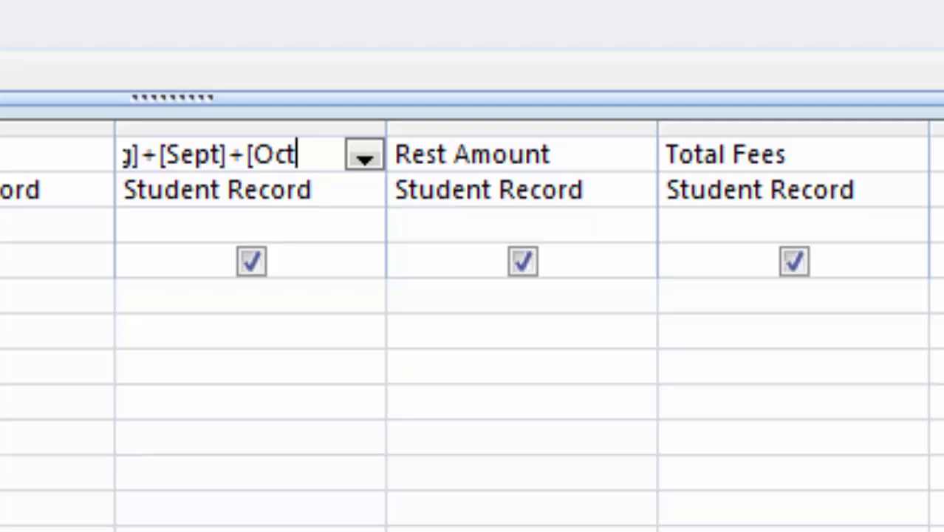
pyautogui.write(']')
pyautogui.write('+[')
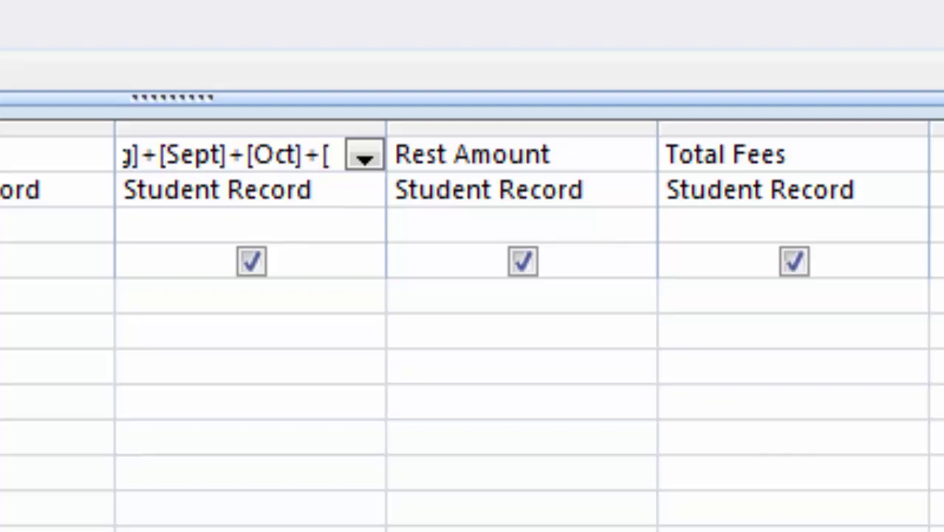
pyautogui.write('Nov]')
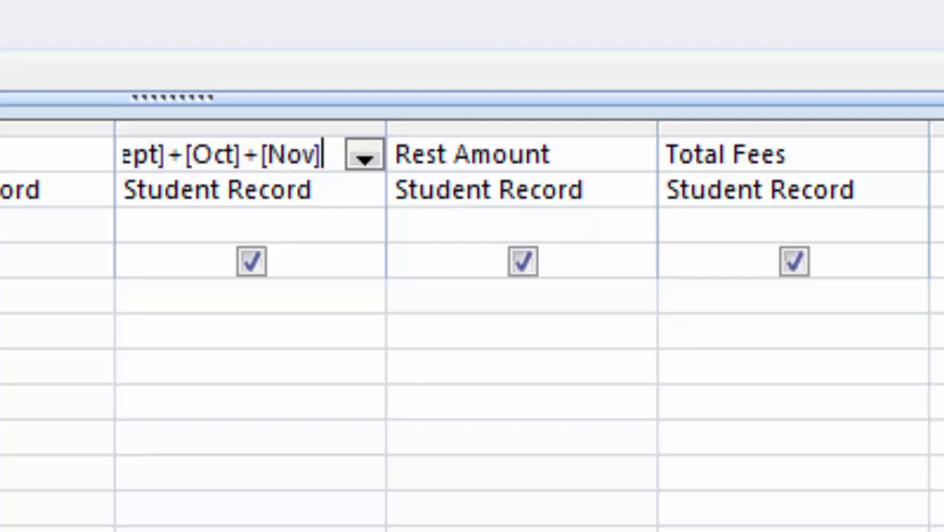
pyautogui.write('+')
pyautogui.write('[D')
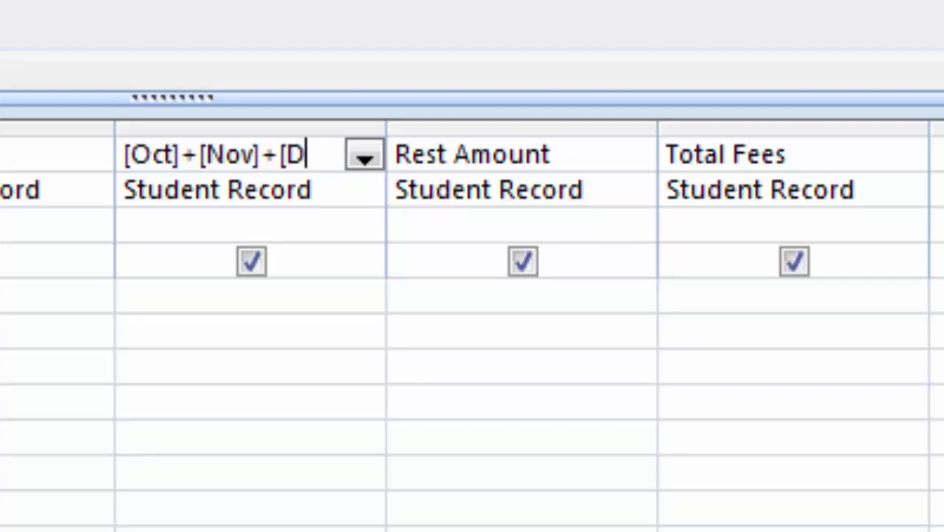
pyautogui.write('ecemb')
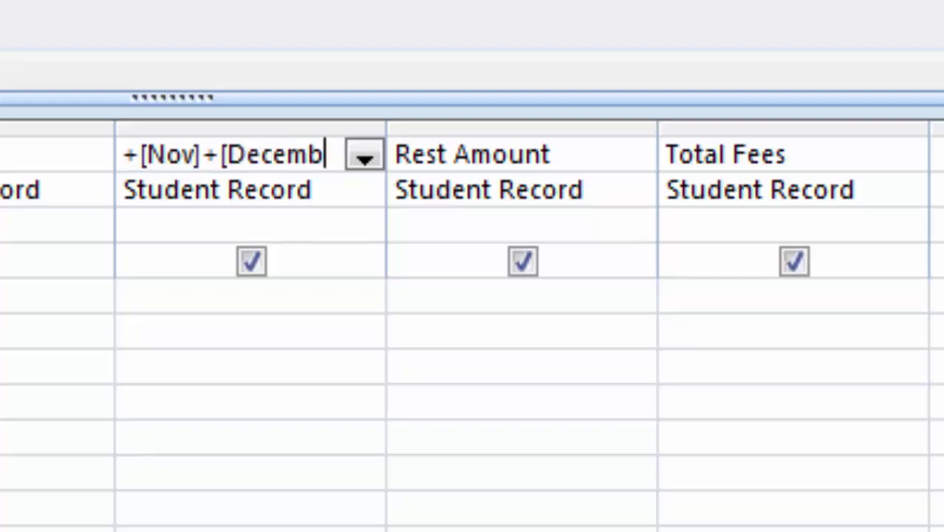
pyautogui.write('er]')
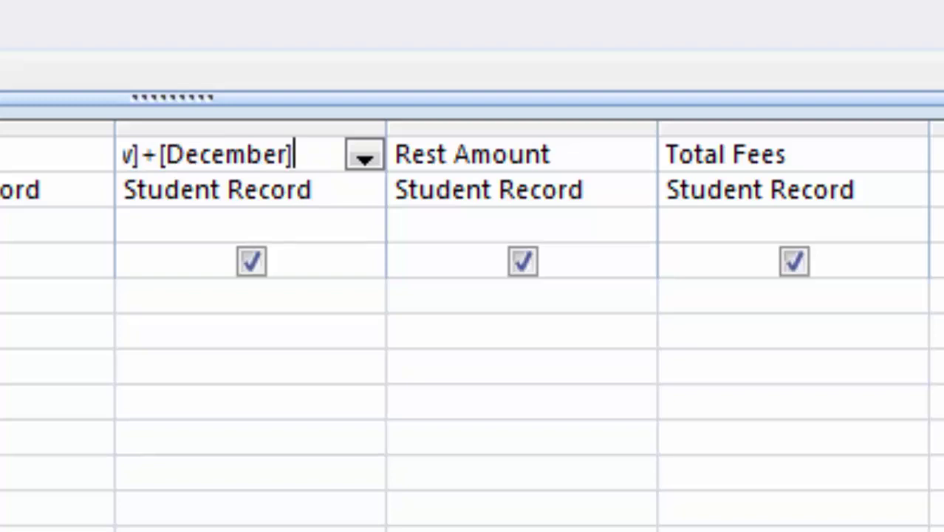
pyautogui.write('+[')
pyautogui.write('Janua')
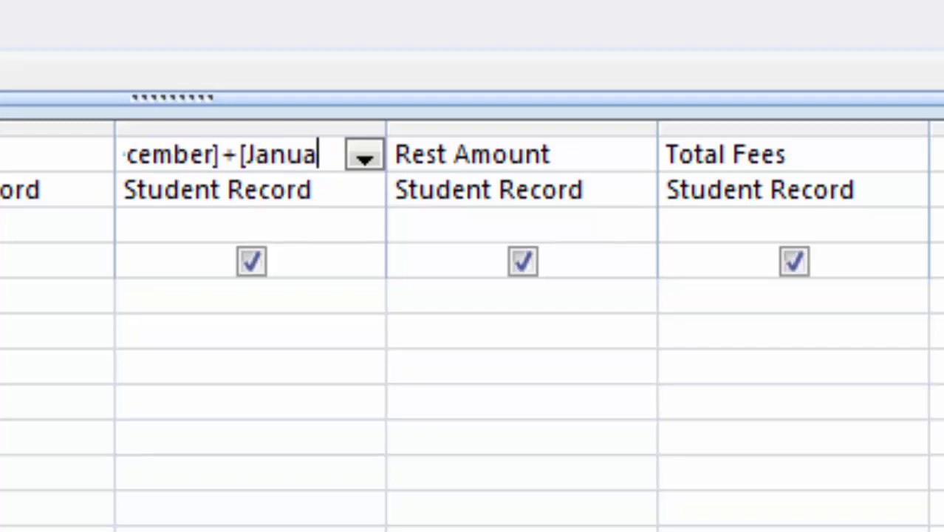
pyautogui.write('ry')
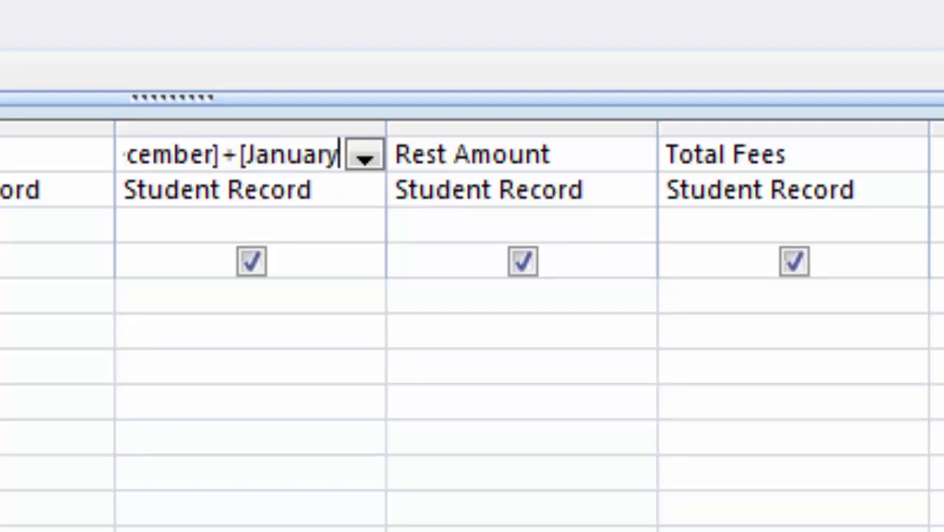
pyautogui.press('BackSpace')
pyautogui.press('BackSpace')
pyautogui.press('BackSpace')
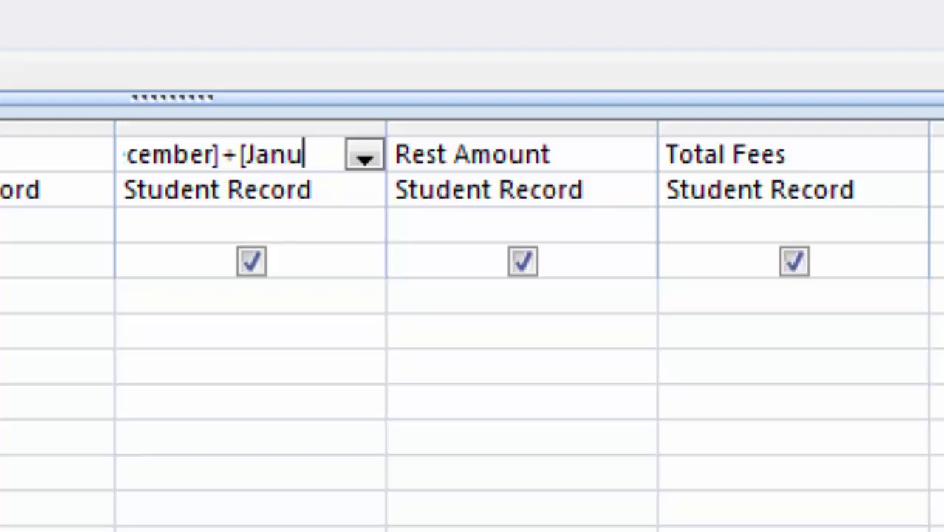
pyautogui.press('BackSpace')
pyautogui.write(']')
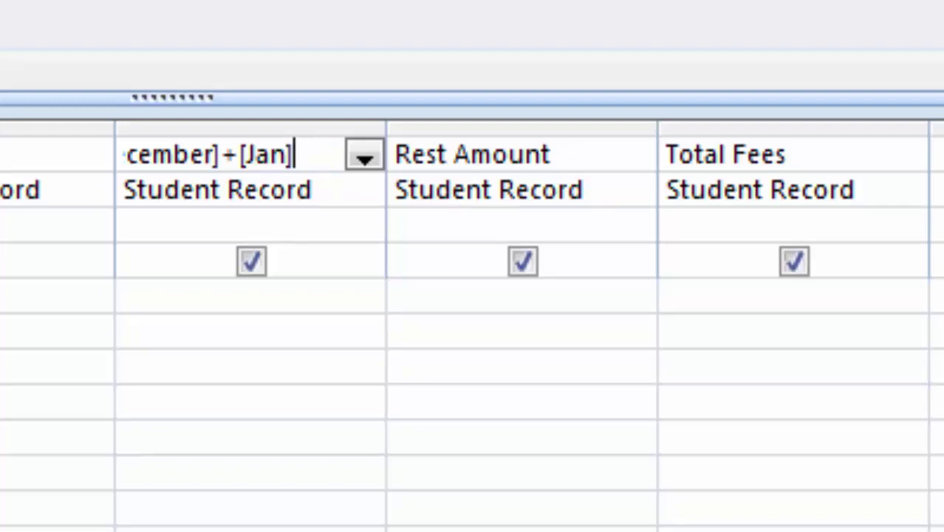
pyautogui.write('+[F')
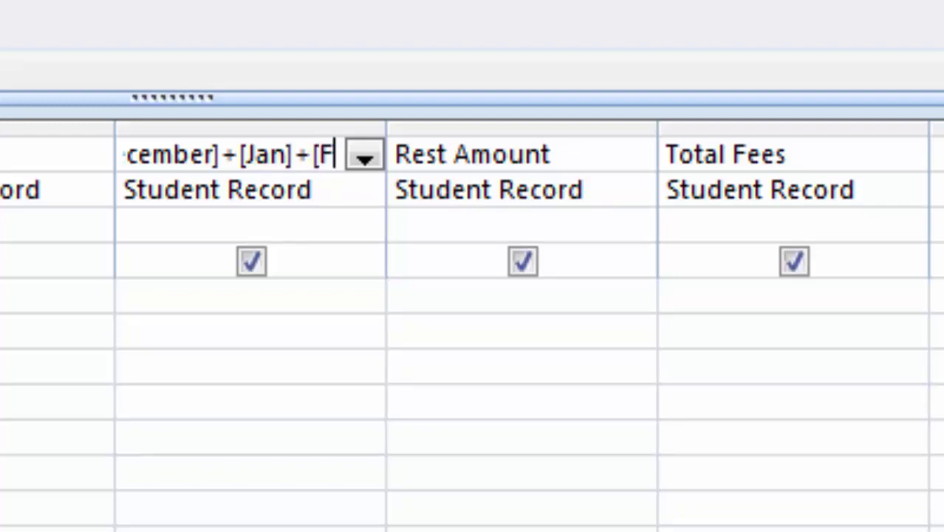
pyautogui.write('eb]')
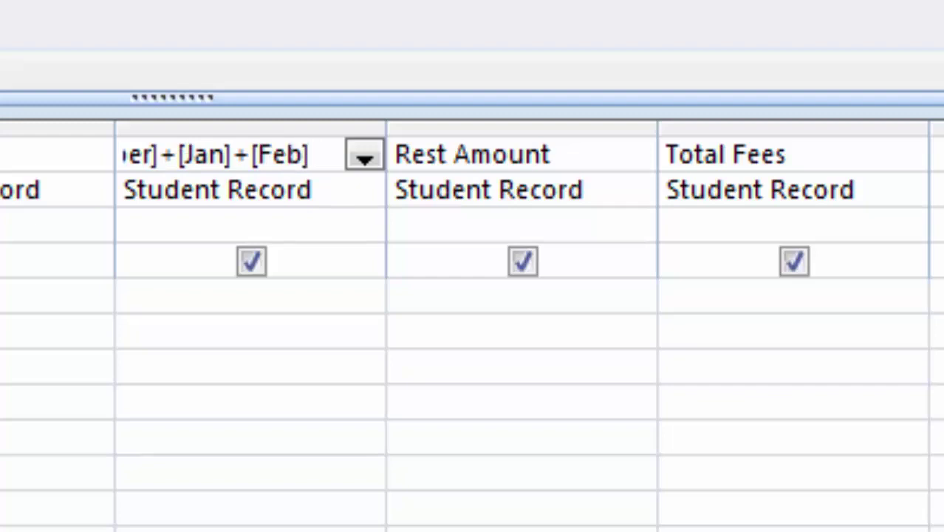
pyautogui.write('+[')
pyautogui.write('Mar]')
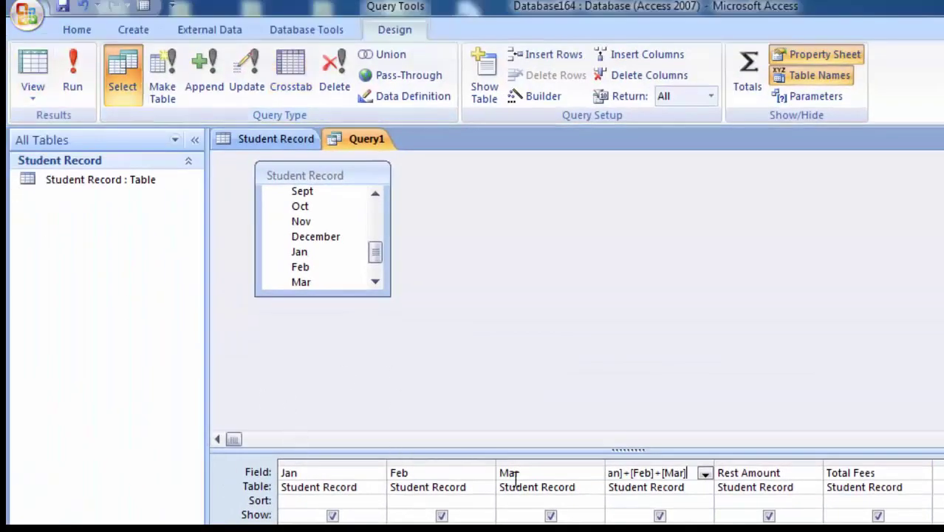
# Set the Rest Amount expression to [Total Fees]-[total collected Fees], capitalising the F
pyautogui.click(791, 474)
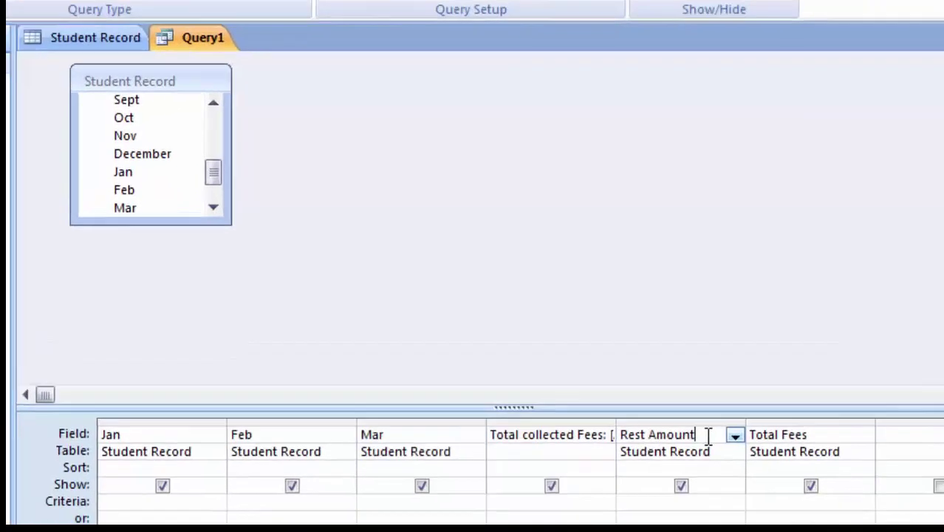
pyautogui.write(':')
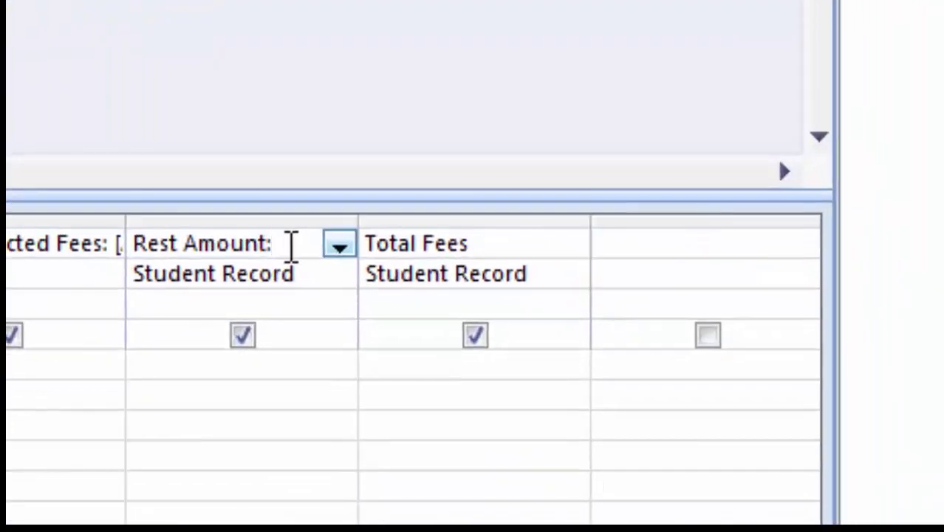
pyautogui.write('[')
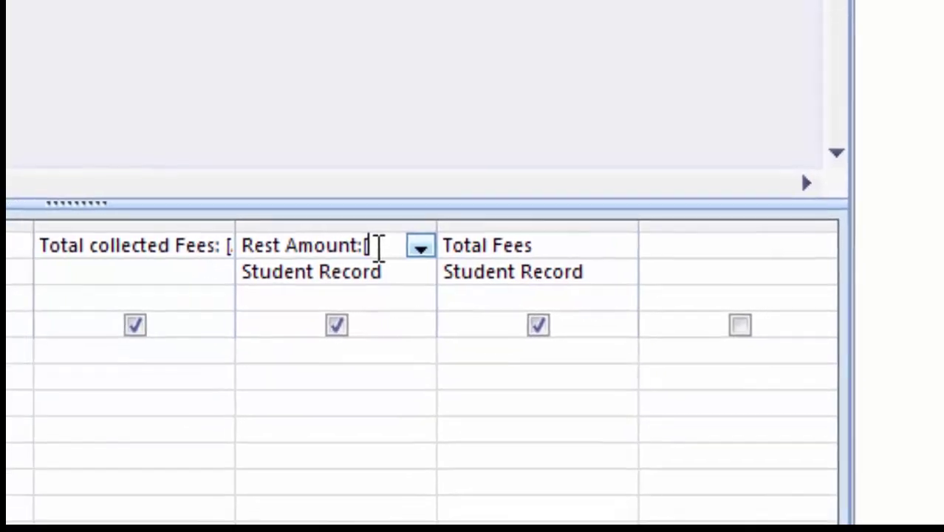
pyautogui.write('Tota')
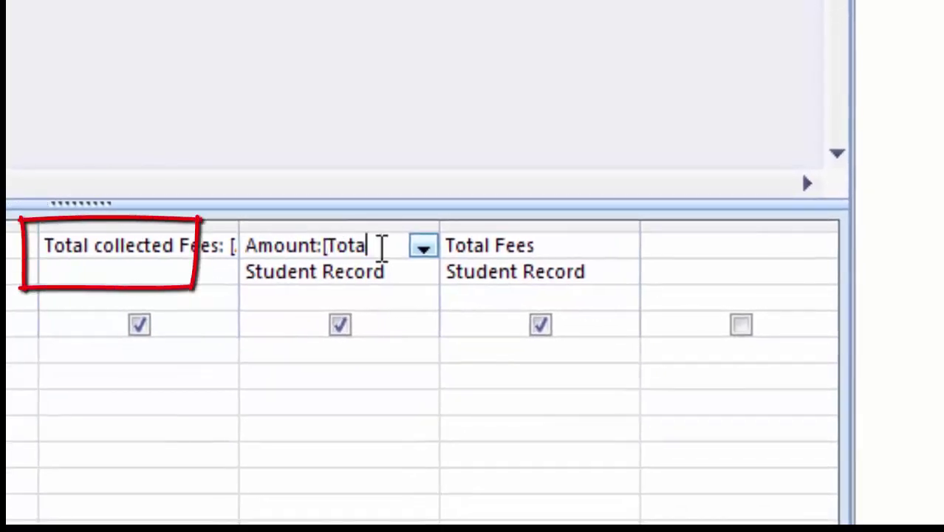
pyautogui.write('l F')
pyautogui.write('ees]')
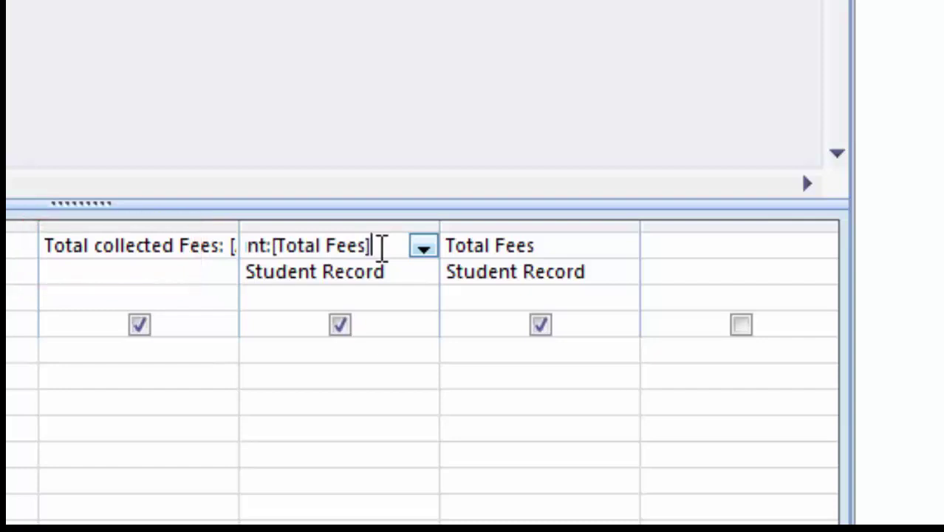
pyautogui.write('-')
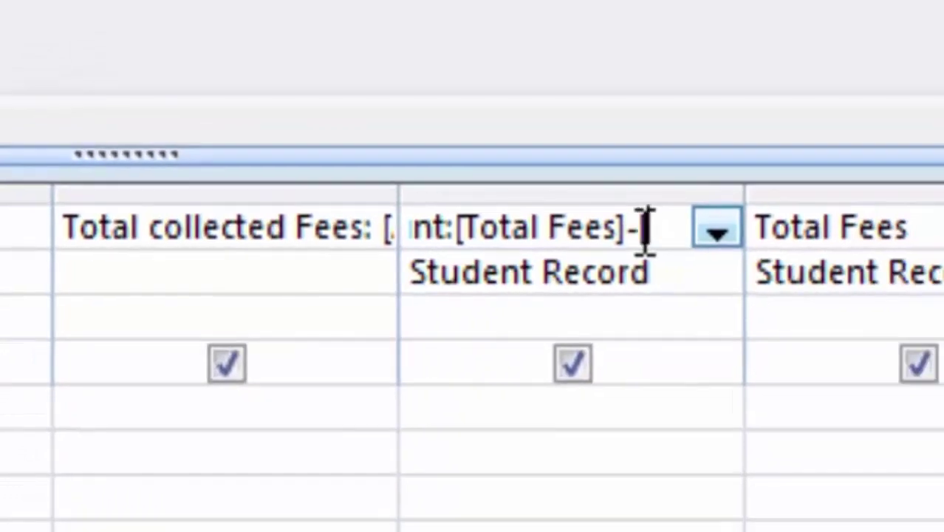
pyautogui.write('[to')
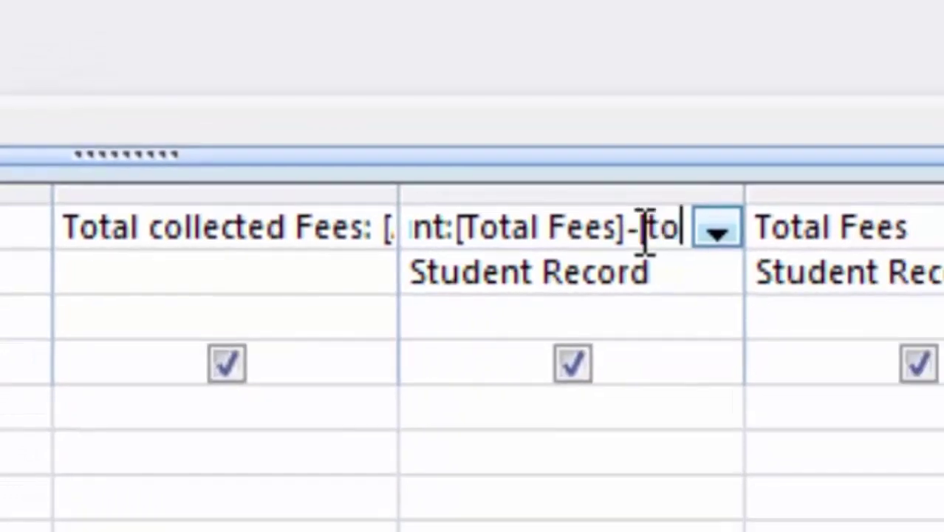
pyautogui.write('tal')
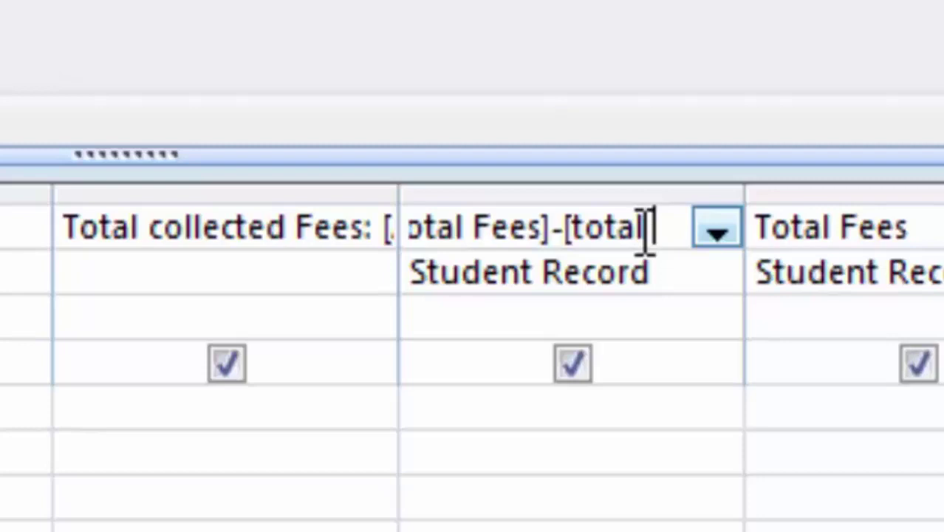
pyautogui.write(' colle')
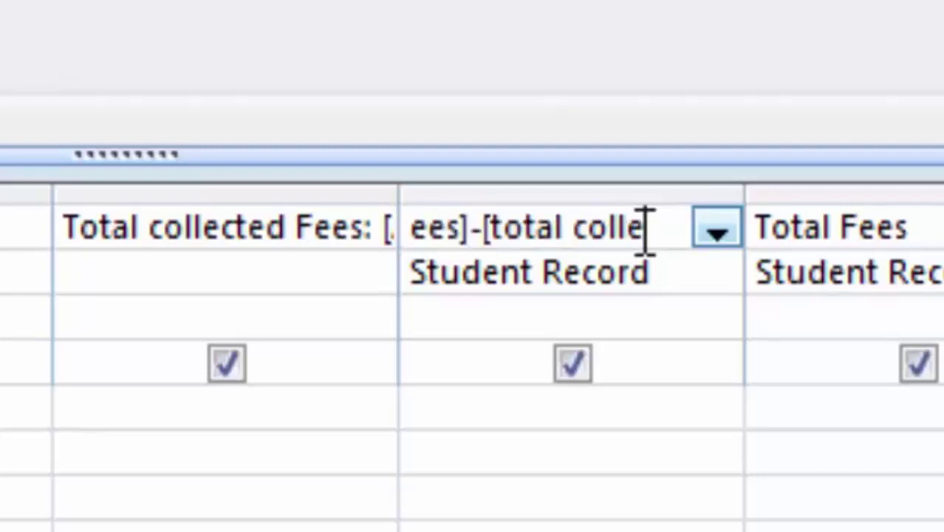
pyautogui.write('cted')
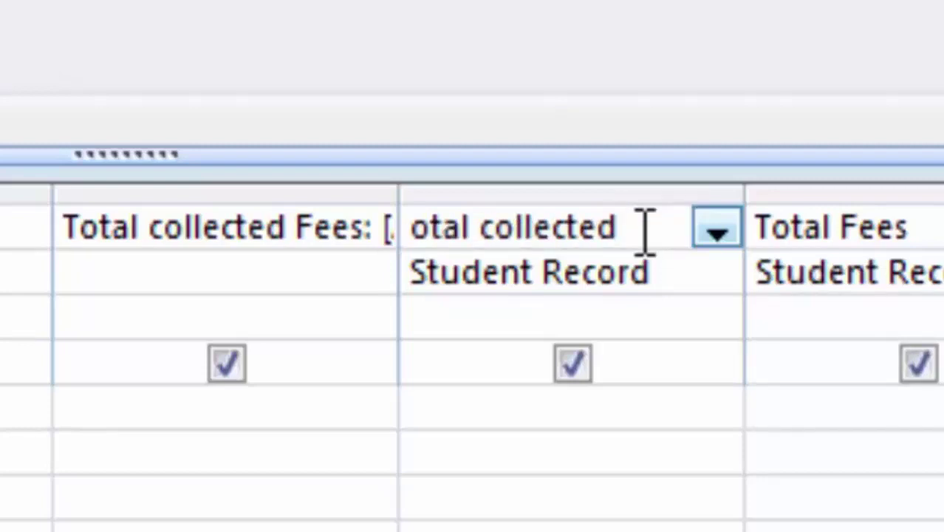
pyautogui.write(' fees')
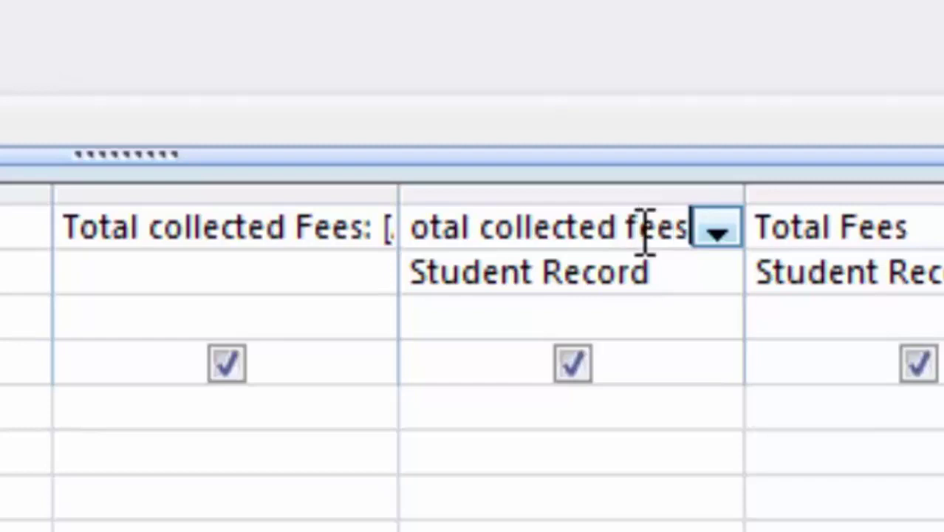
pyautogui.write(']')
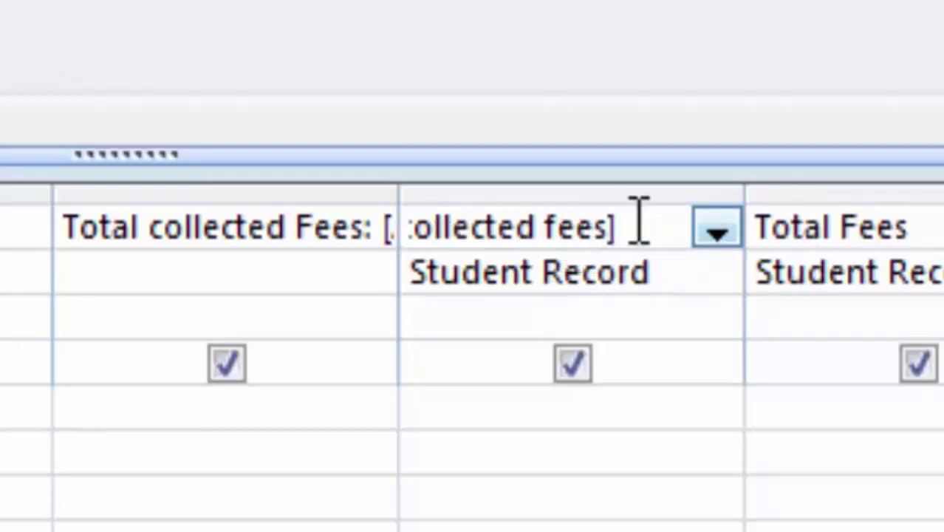
pyautogui.click(560, 227)
pyautogui.press('BackSpace')
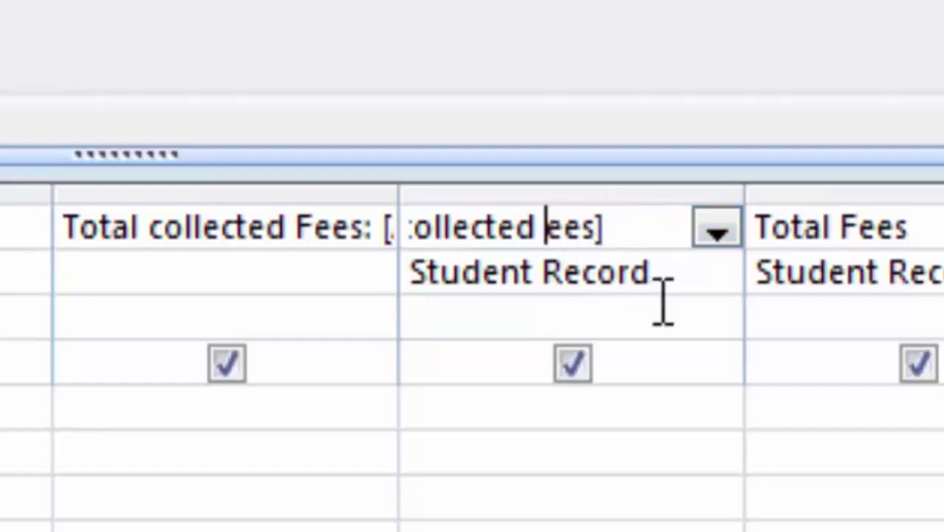
pyautogui.write('F')
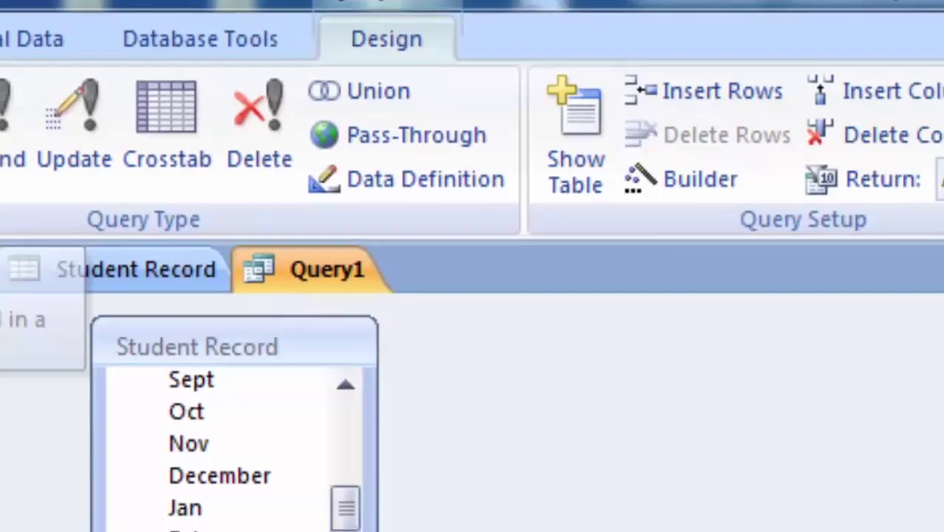
# Run the query and check the Total collected Fees and Total Fees values
pyautogui.click(162, 203)
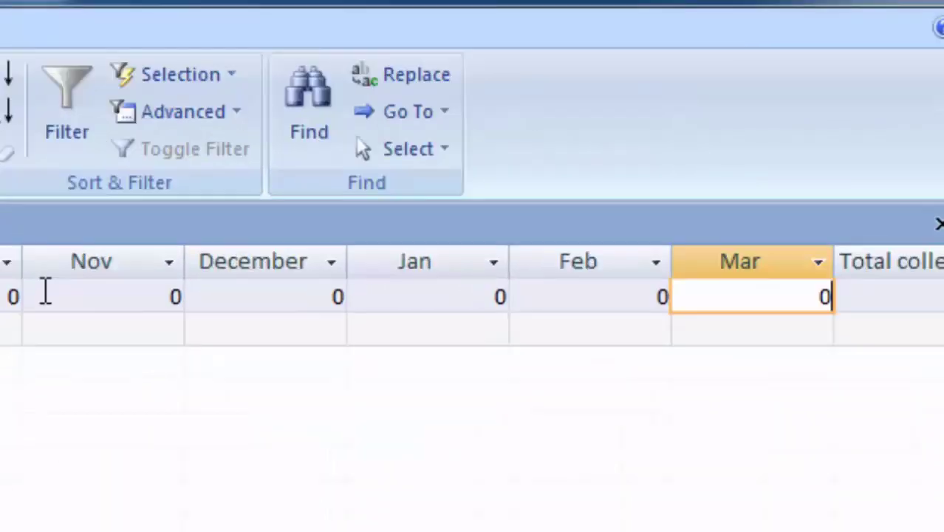
pyautogui.press('Tab')
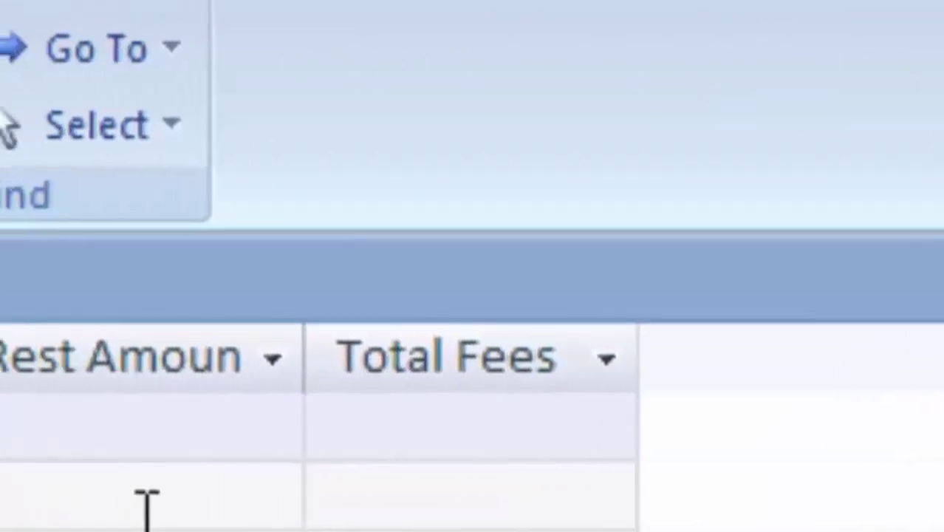
pyautogui.click(463, 424)
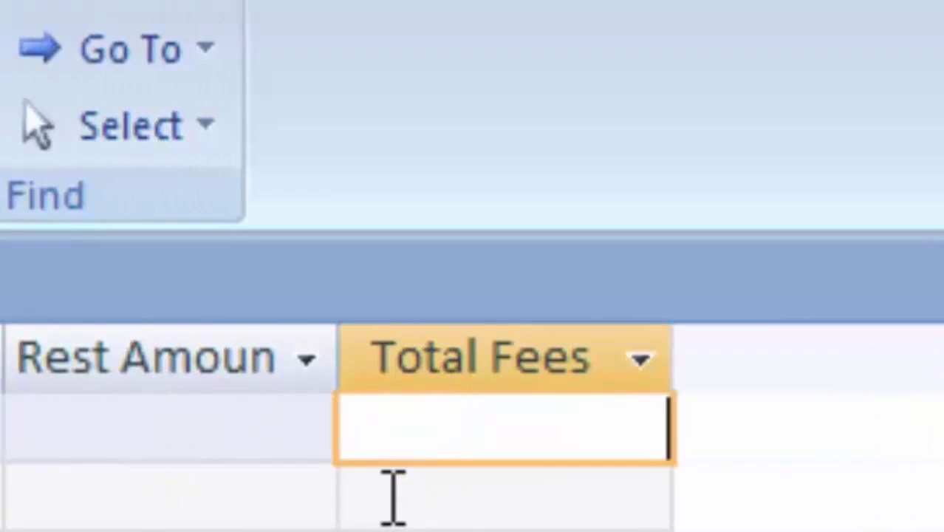
pyautogui.hscroll(5, 473, 428)
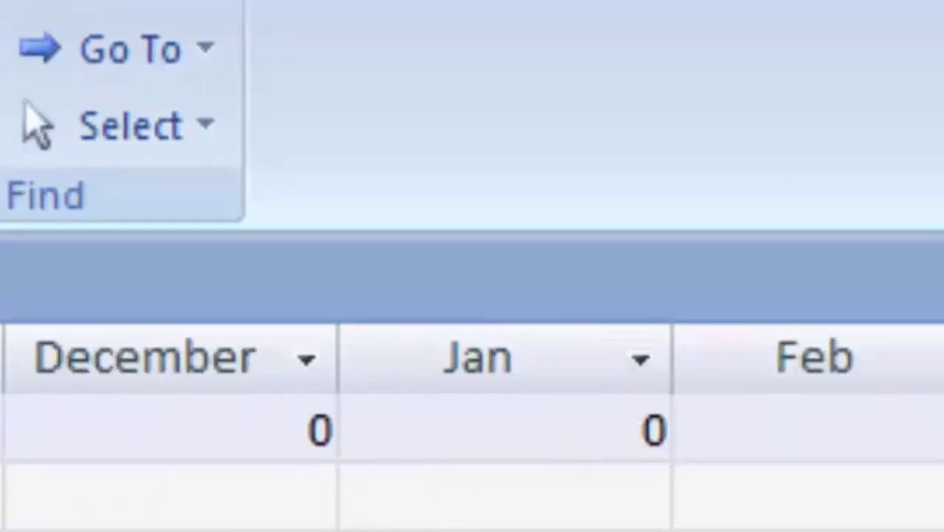
pyautogui.hscroll(10, 472, 428)
pyautogui.hscroll(-8, 473, 429)
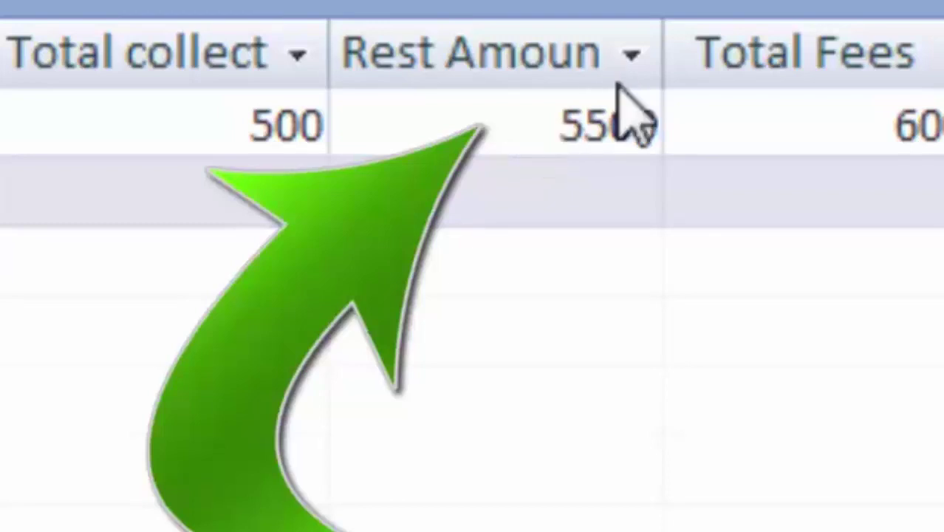
# Widen the Rest Amount column so its full name is visible
pyautogui.click(631, 53)
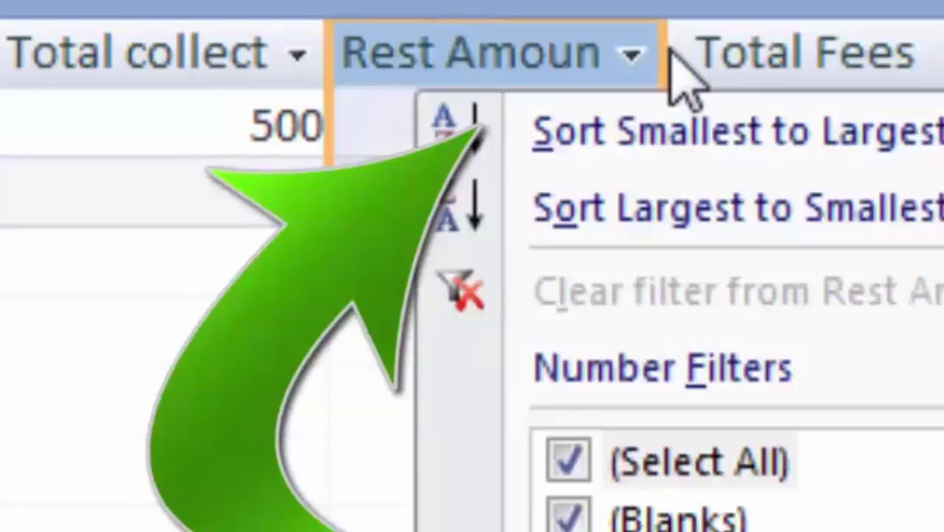
pyautogui.doubleClick(663, 44)
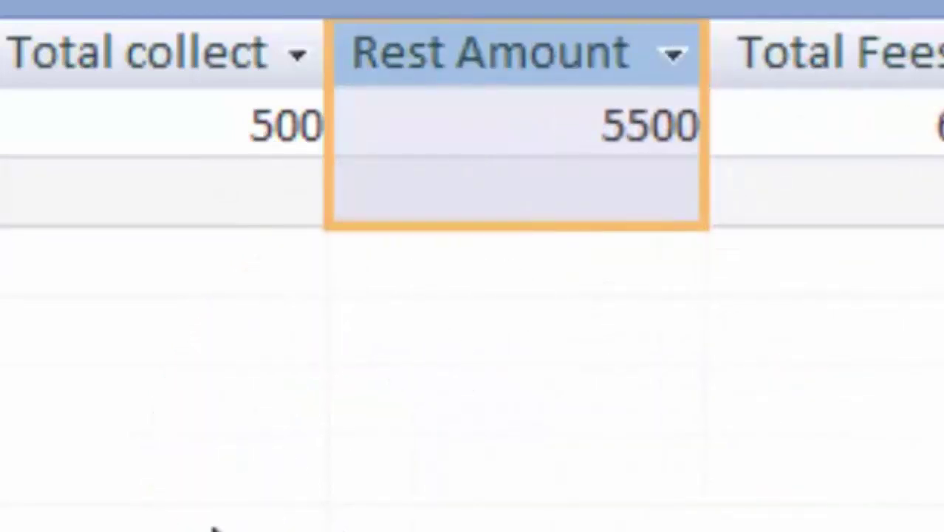
pyautogui.hscroll(10, 472, 126)
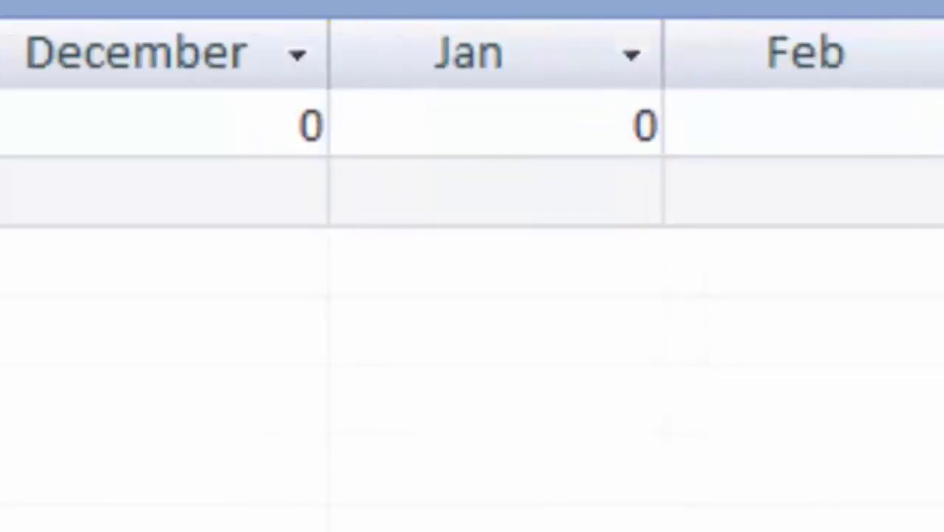
pyautogui.hscroll(5, 471, 125)
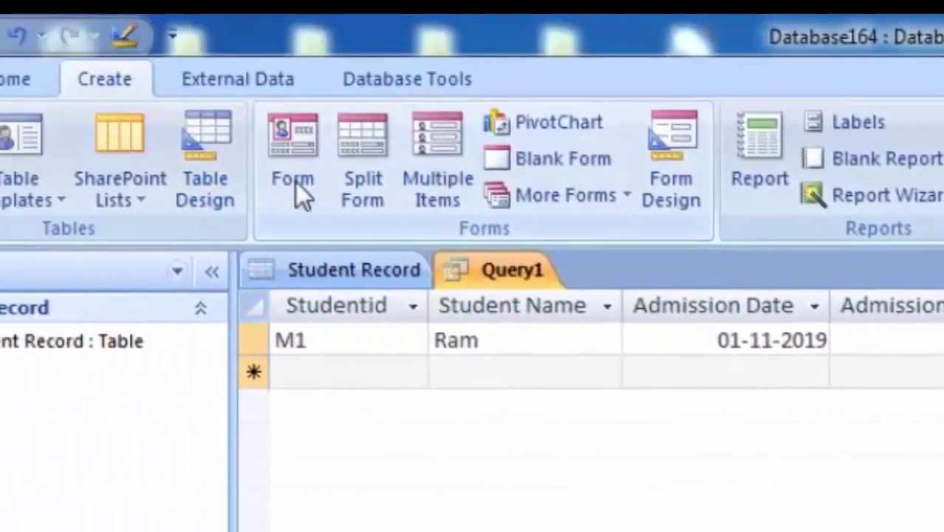
# Save the query under the name 'Fee Detail'
pyautogui.hotkey('ctrl', 's')
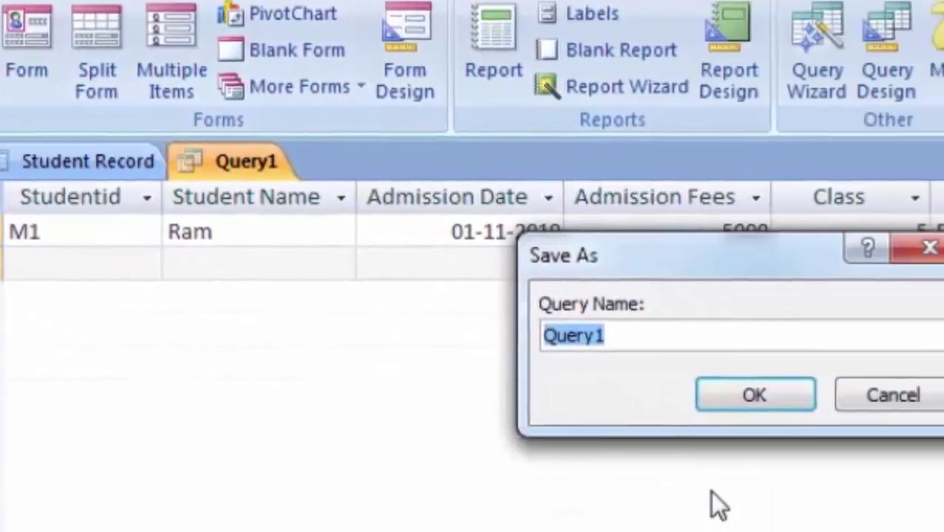
pyautogui.press('BackSpace')
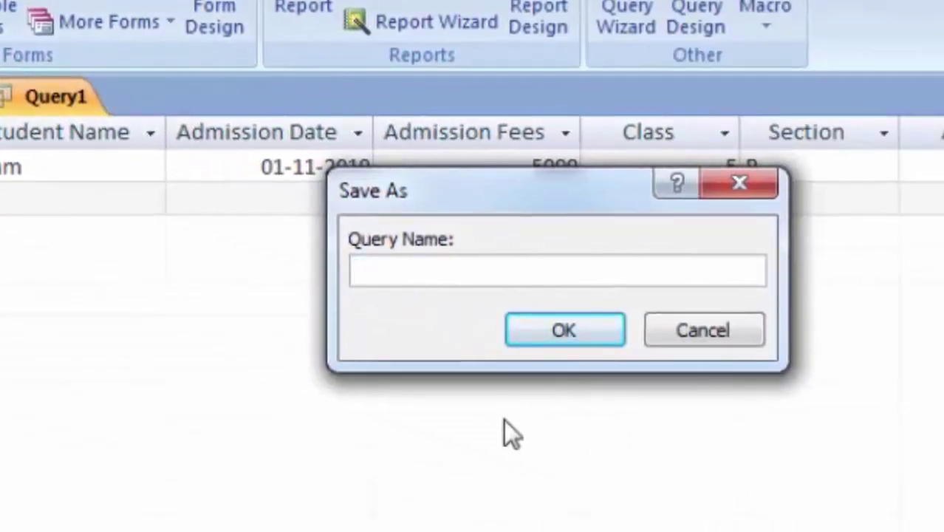
pyautogui.write('Feed')
pyautogui.press('BackSpace')
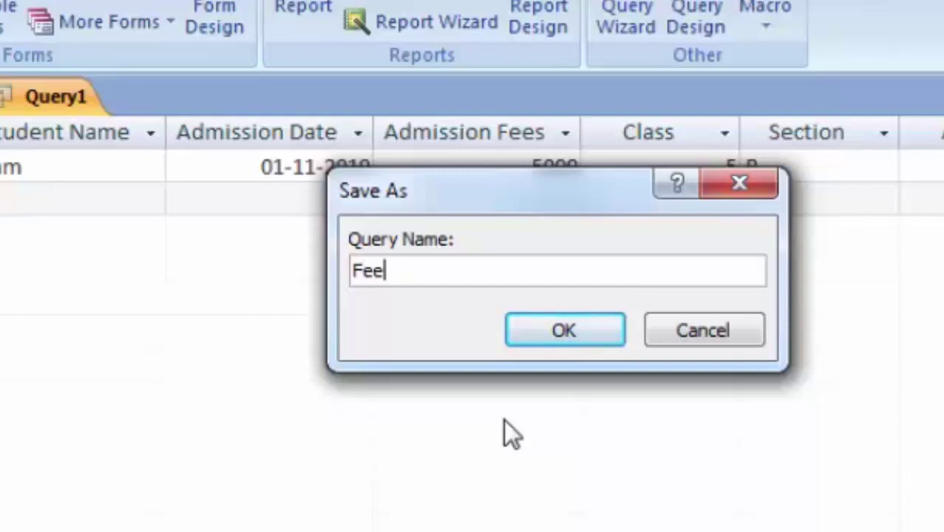
pyautogui.write(' Det')
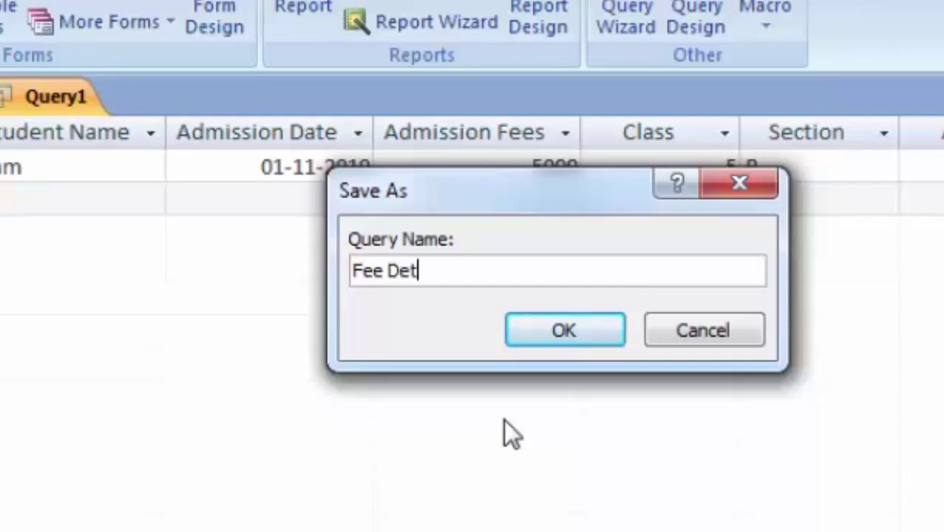
pyautogui.write('ail')
pyautogui.press('Return')
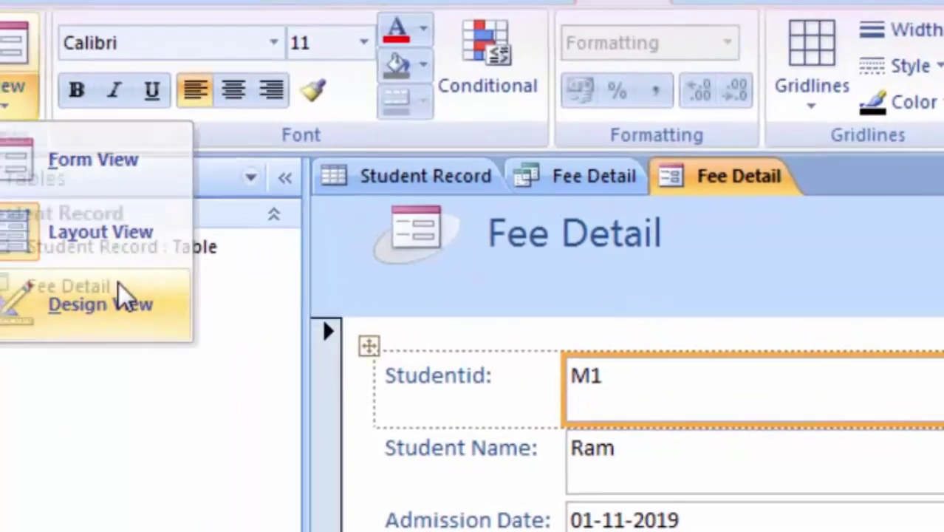
# In Design View, enlarge the form header and draw a combo box set to find a record
pyautogui.click(118, 282)
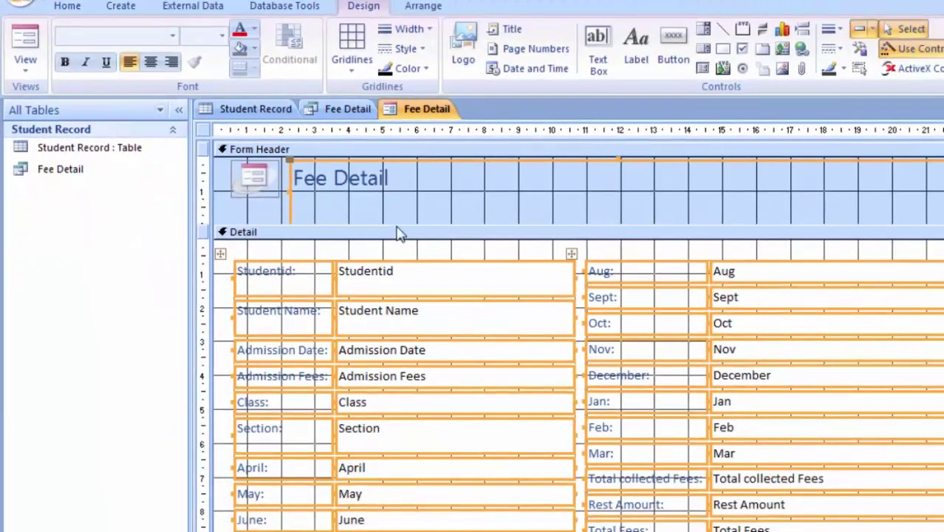
pyautogui.moveTo(395, 222)
pyautogui.mouseDown()
pyautogui.moveTo(407, 275)
pyautogui.moveTo(364, 323)
pyautogui.mouseUp()
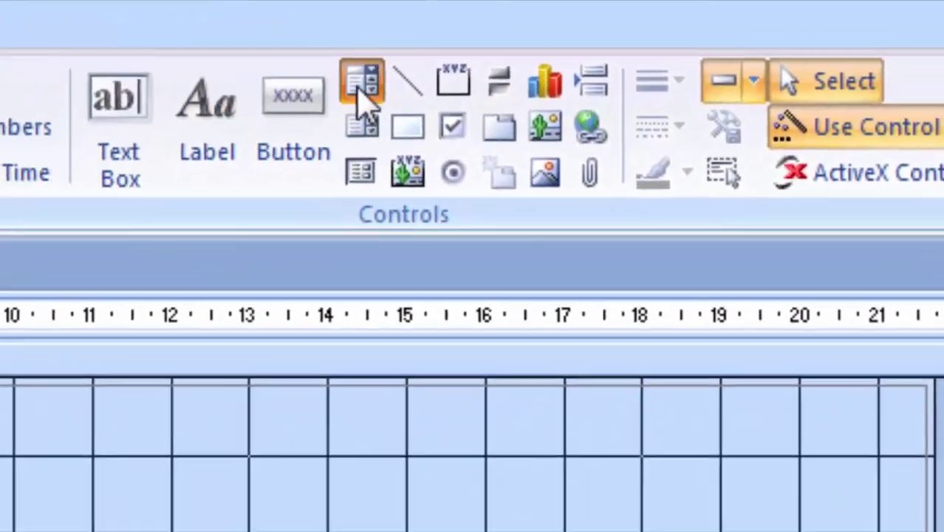
pyautogui.click(244, 151)
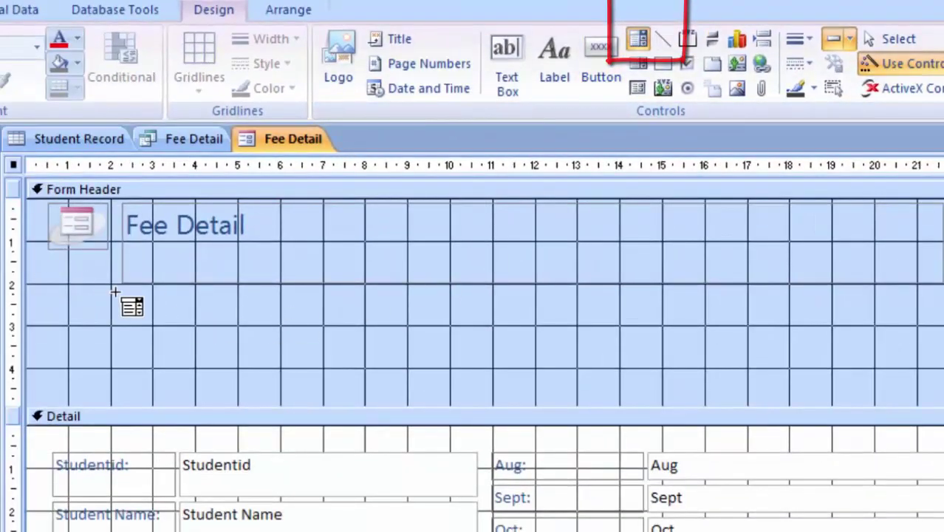
pyautogui.moveTo(116, 293); pyautogui.dragTo(622, 369)
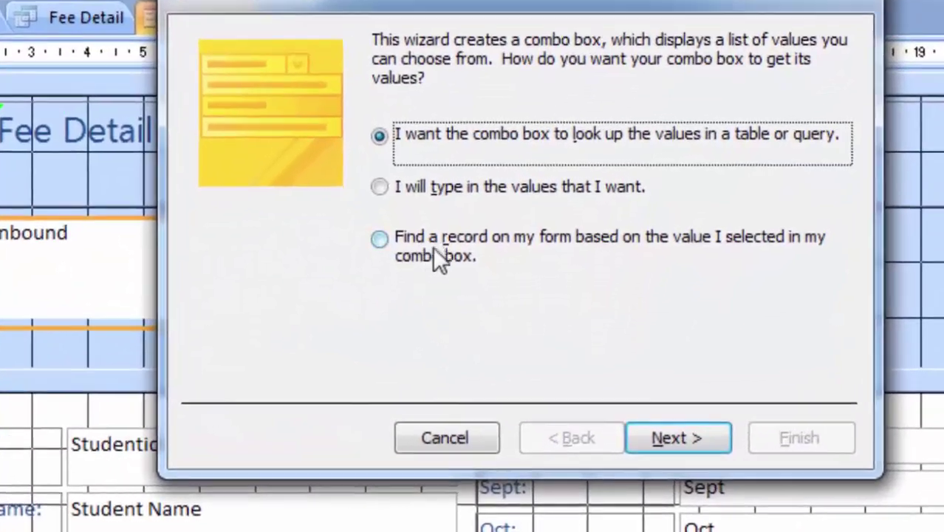
pyautogui.click(436, 280)
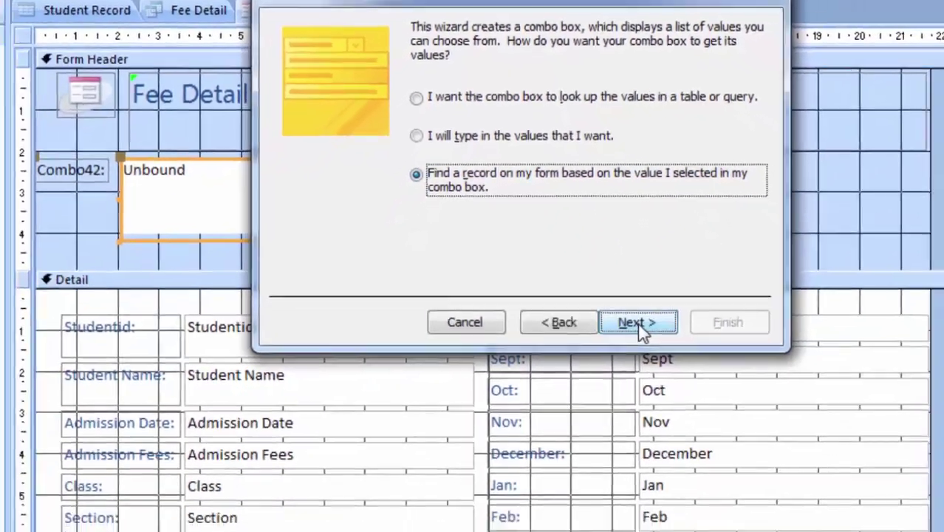
pyautogui.click(636, 440)
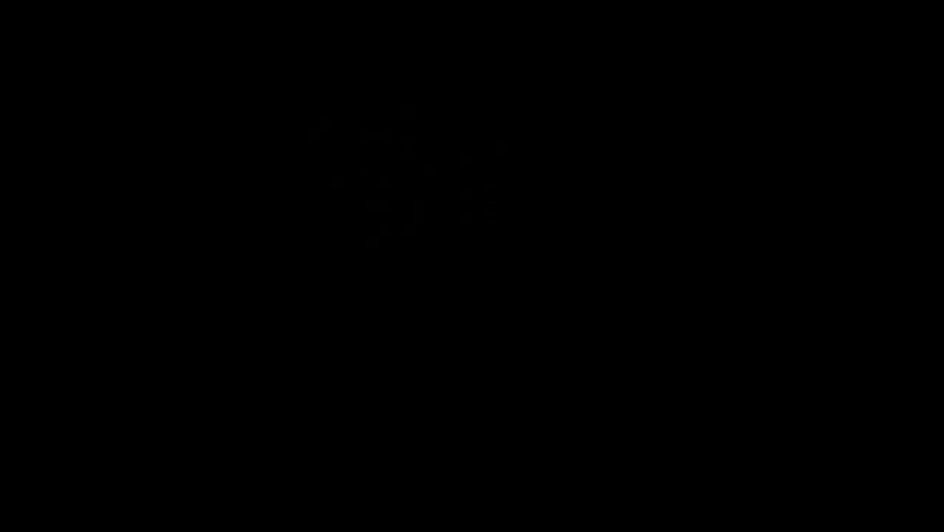
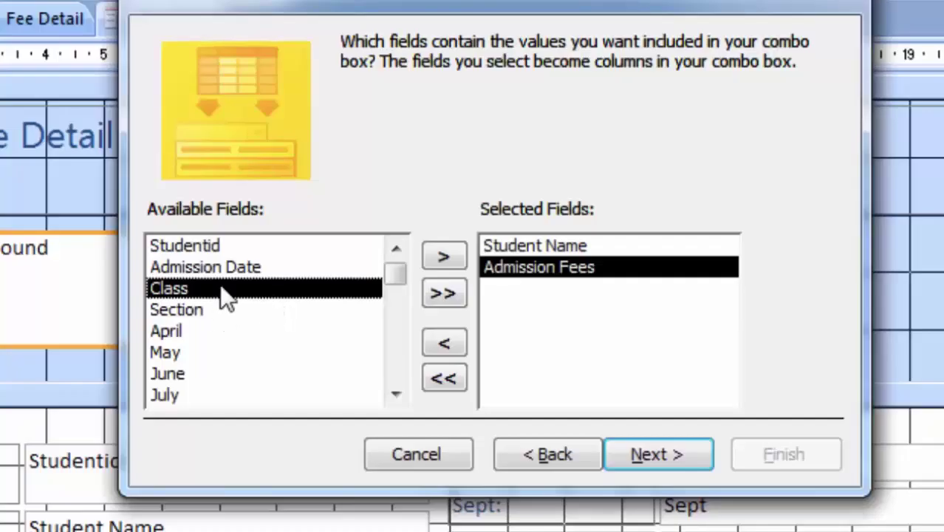
# Keep Student Name and Admission Fees as the combo box columns and finish the wizard
pyautogui.click(230, 247)
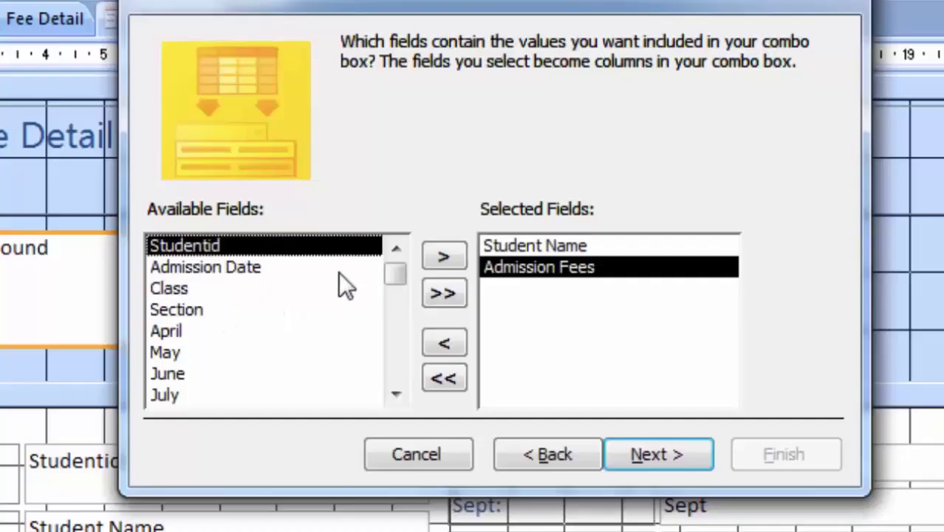
pyautogui.click(444, 344)
pyautogui.click(444, 254)
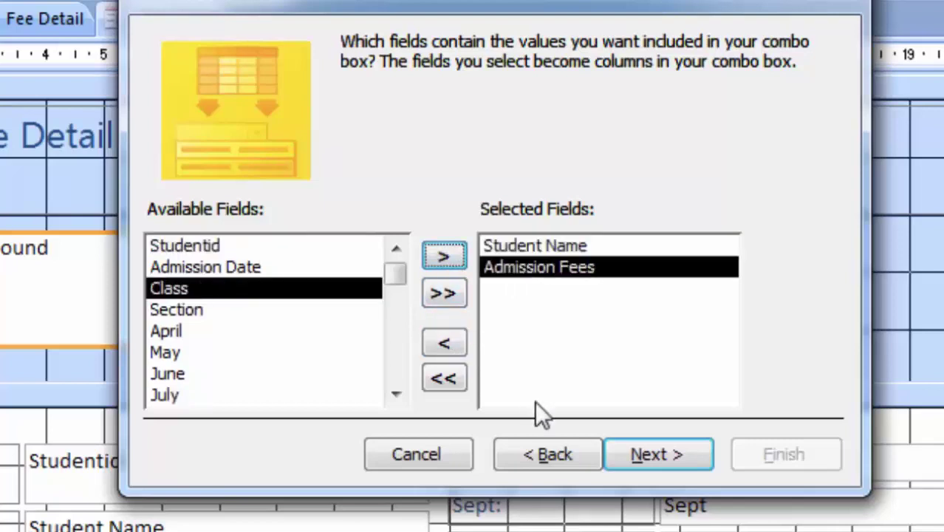
pyautogui.click(632, 441)
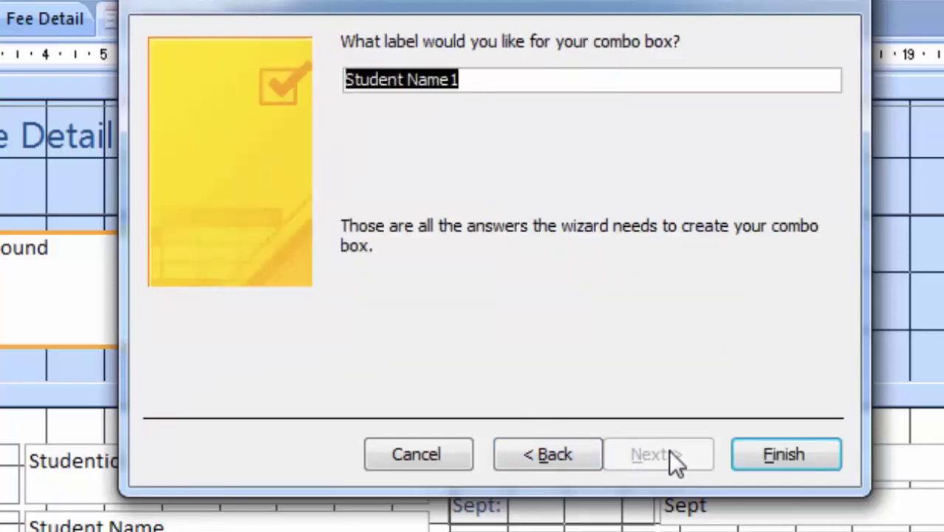
pyautogui.click(791, 453)
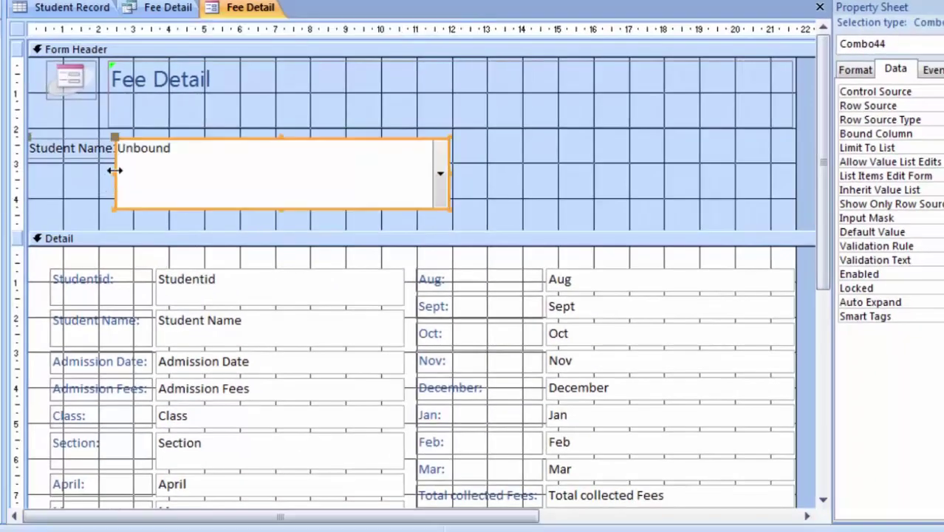
# Narrow the combo box clear of its Student Name1 label, heighten the label, and preview in Form view
pyautogui.moveTo(116, 178); pyautogui.dragTo(161, 183)
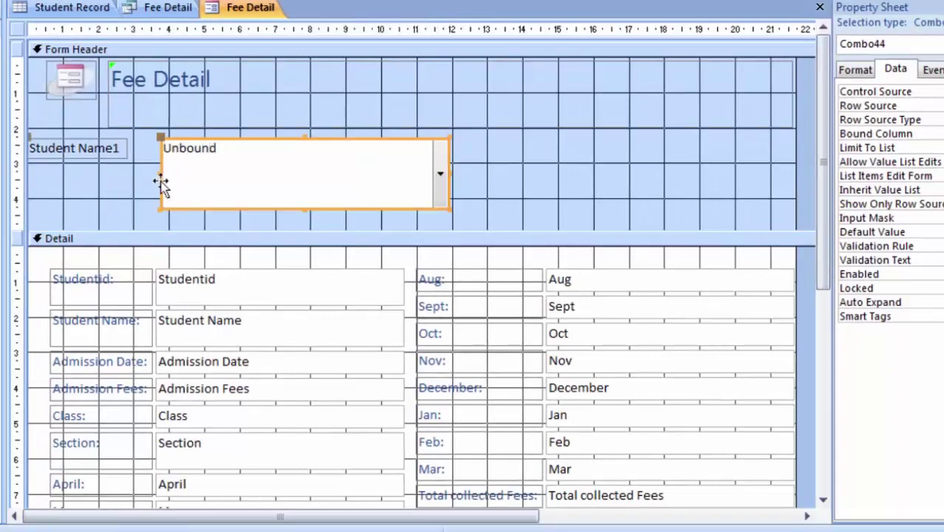
pyautogui.click(87, 153)
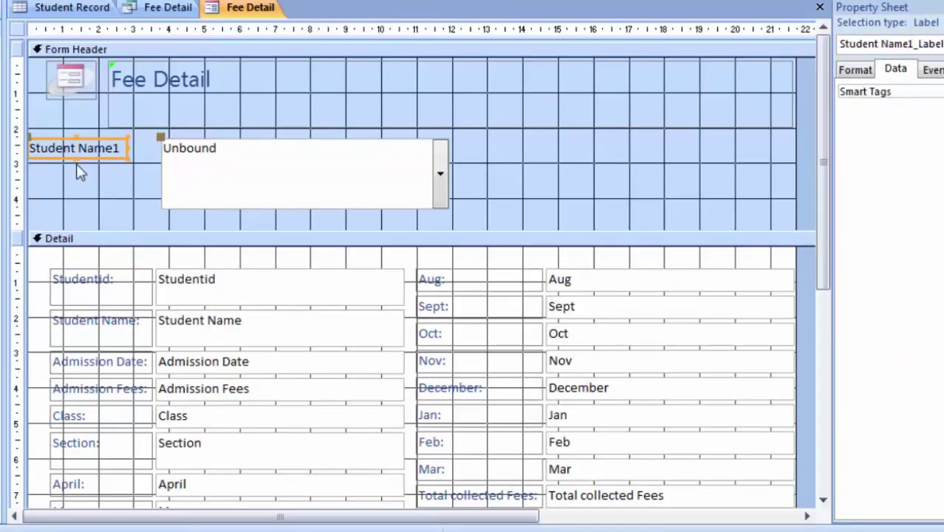
pyautogui.moveTo(75, 159); pyautogui.dragTo(76, 191)
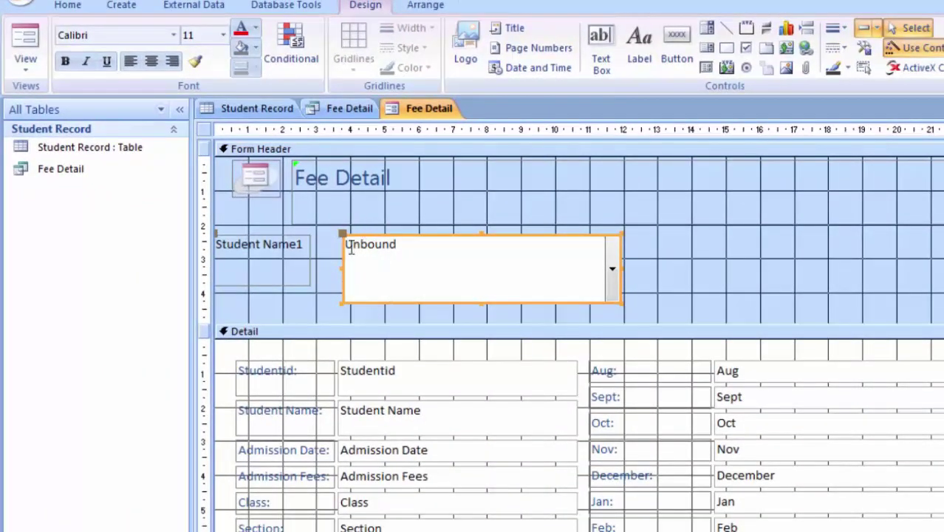
pyautogui.click(22, 43)
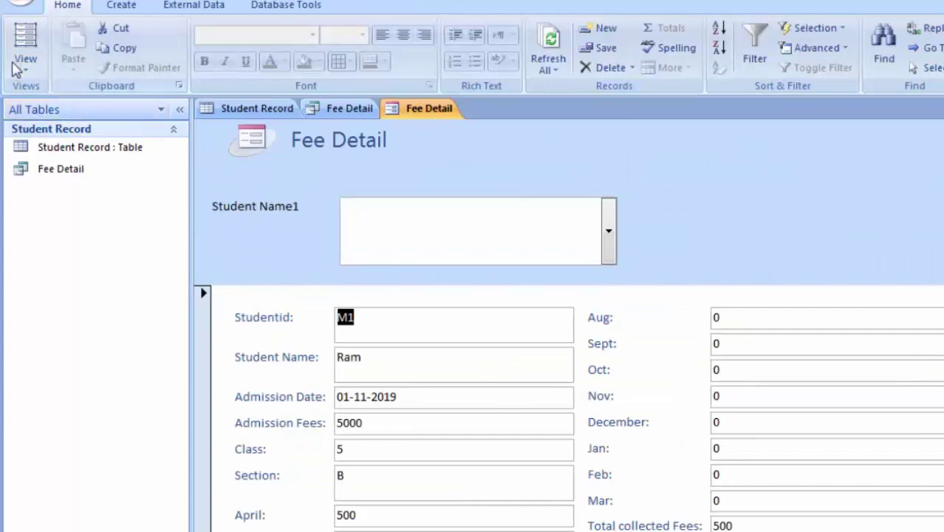
# Return to Design view and give the Fee Detail title a green fill
pyautogui.click(25, 65)
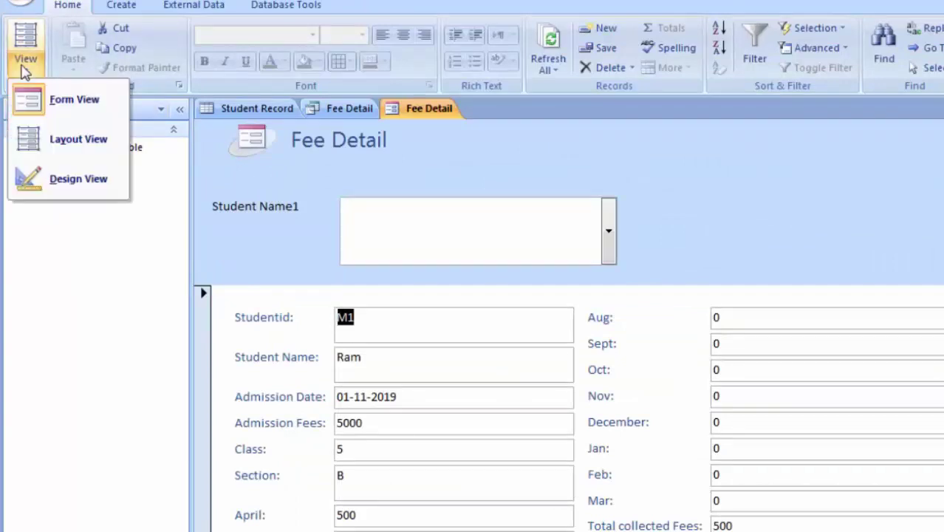
pyautogui.click(68, 178)
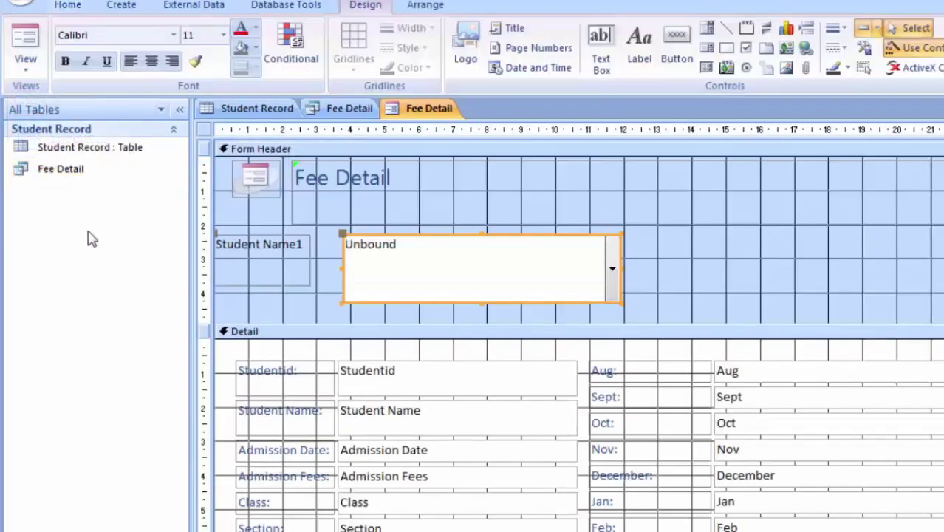
pyautogui.click(254, 51)
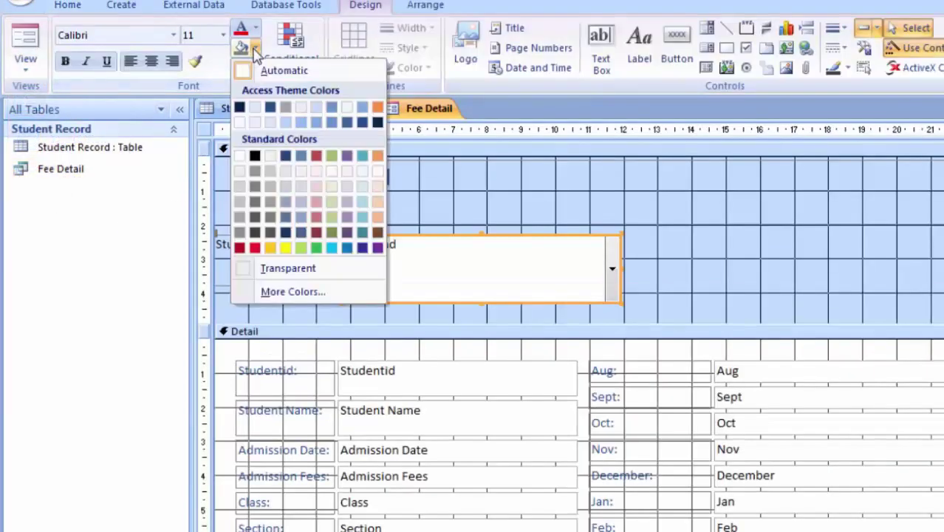
pyautogui.click(306, 249)
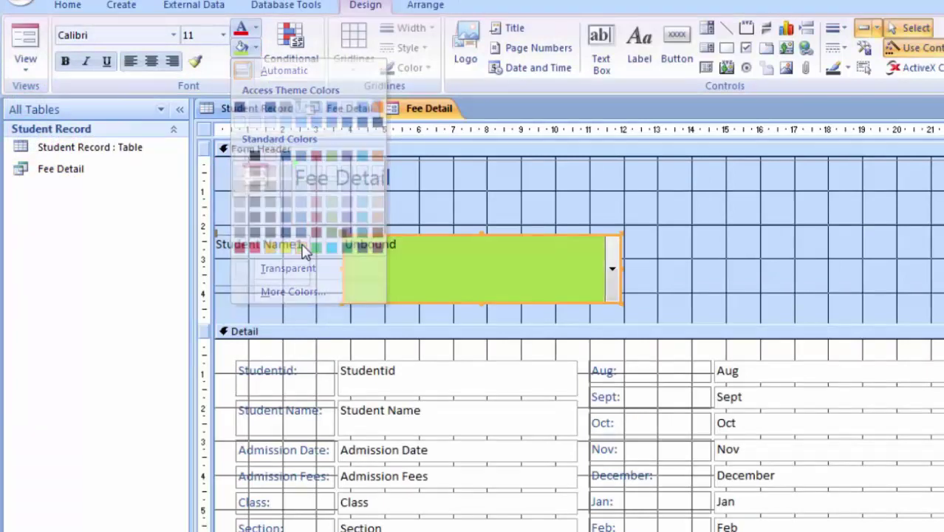
pyautogui.click(419, 206)
pyautogui.click(239, 46)
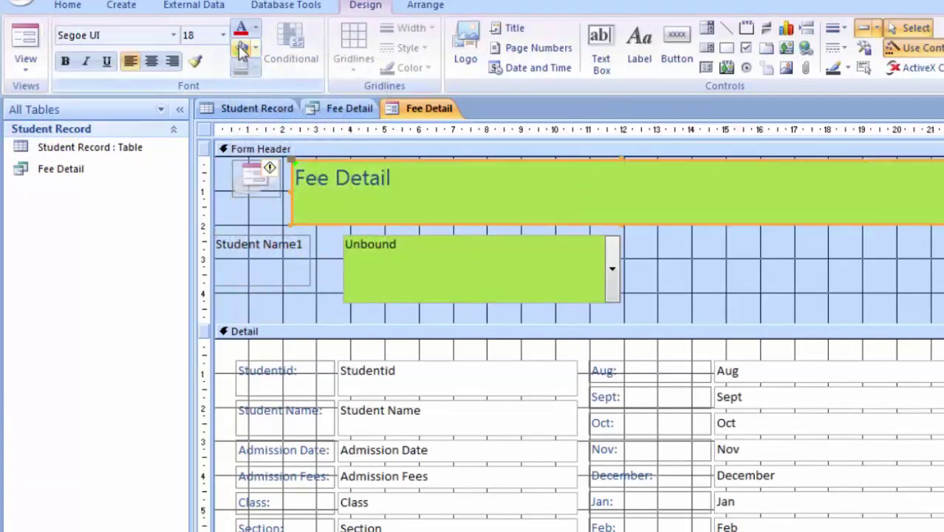
# Set the combo box and Student Name1 label fills to white, then preview in Form view
pyautogui.click(367, 279)
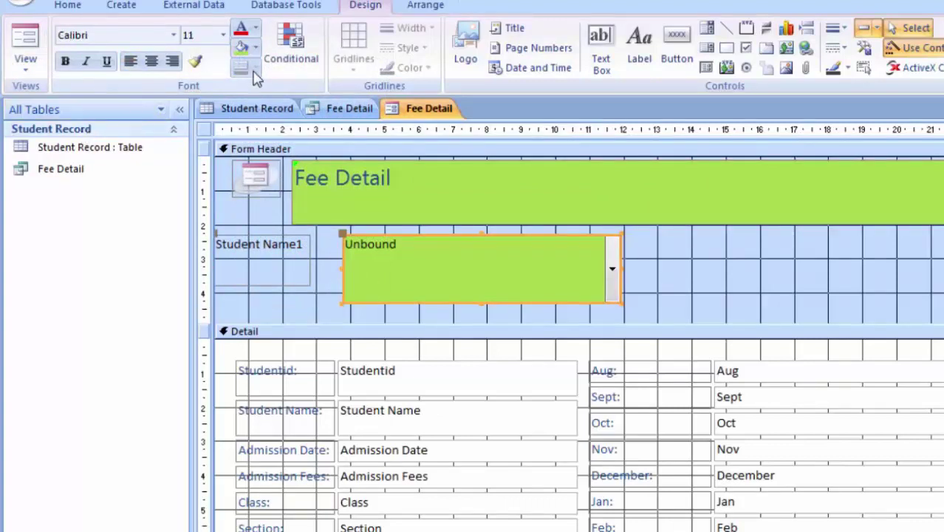
pyautogui.click(255, 47)
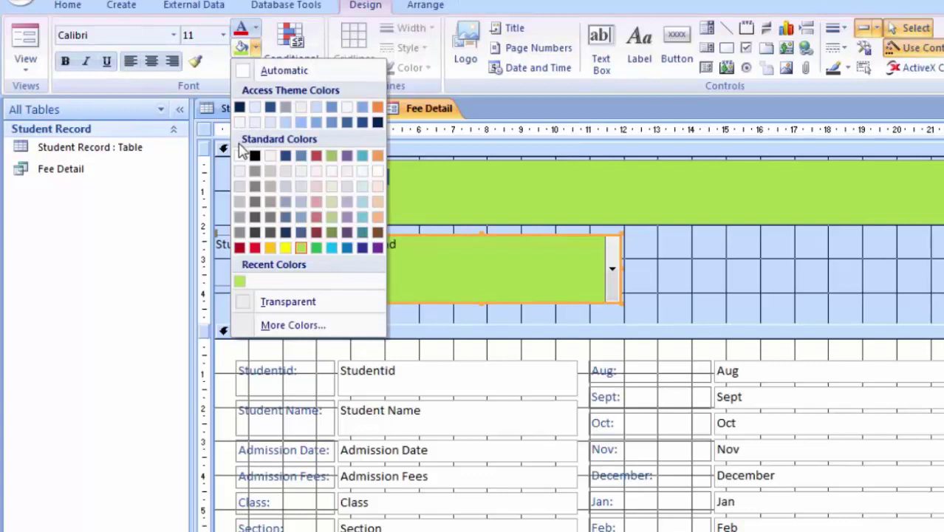
pyautogui.click(240, 156)
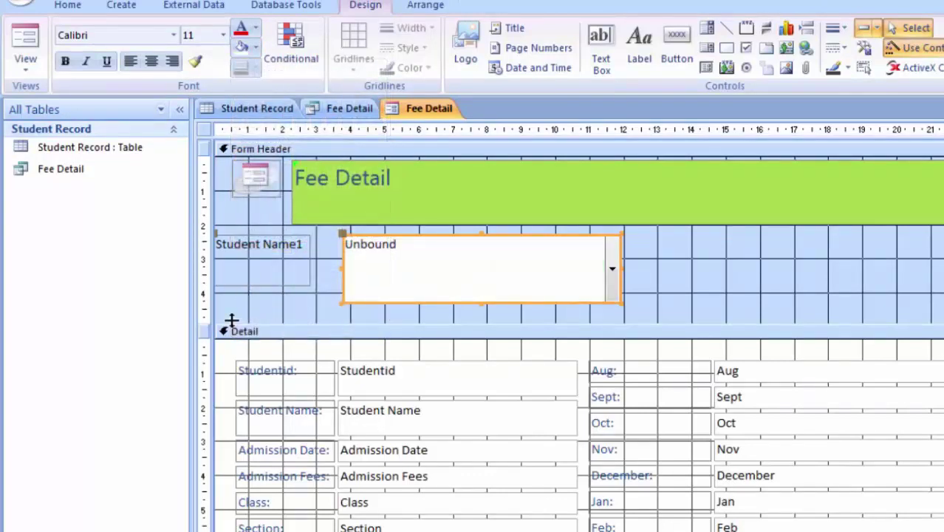
pyautogui.click(262, 260)
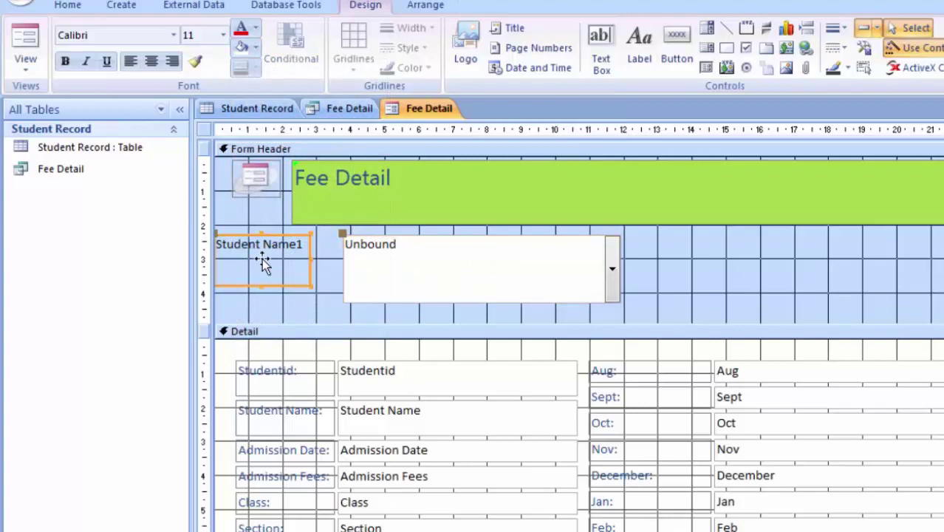
pyautogui.click(241, 46)
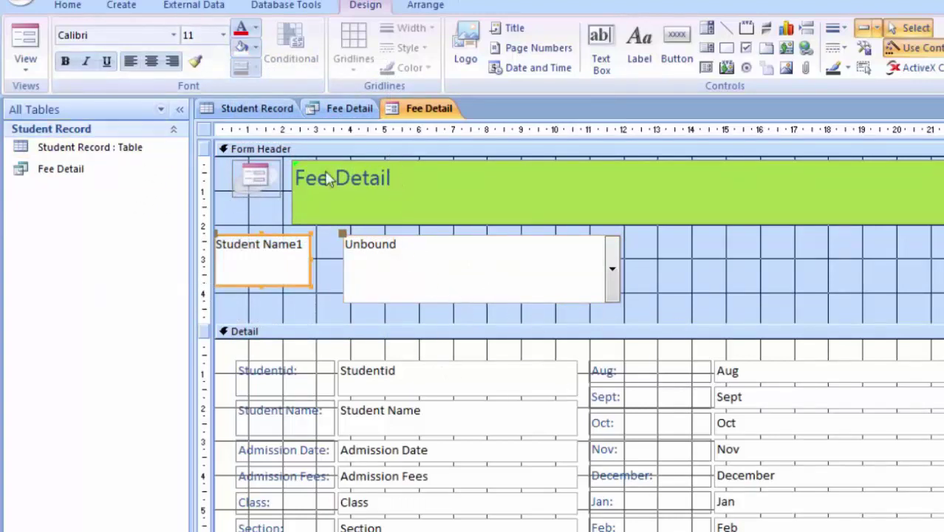
pyautogui.click(25, 44)
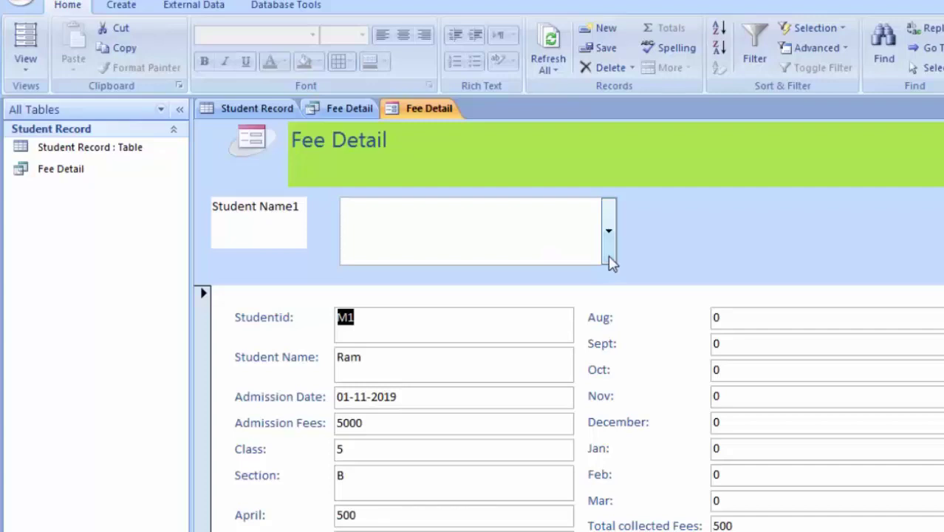
# Pick the current record's student from the Student Name1 combo box list
pyautogui.click(609, 236)
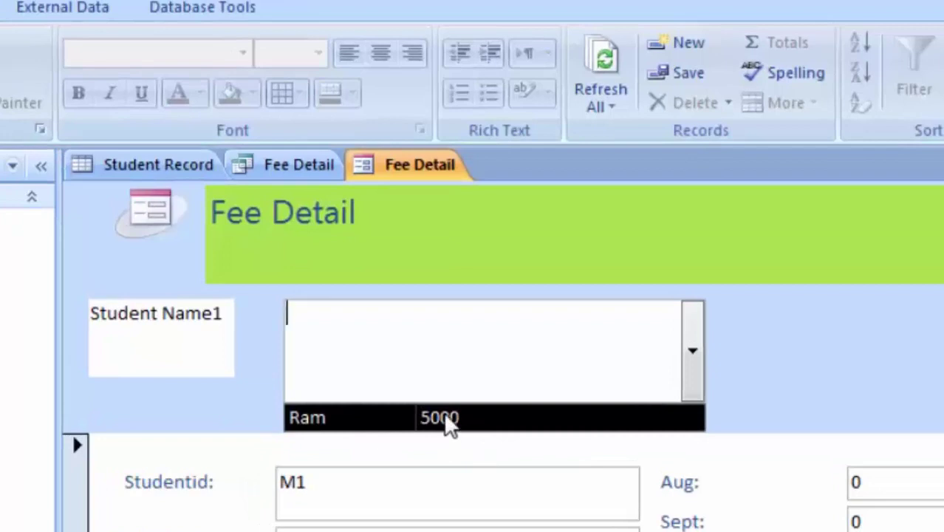
pyautogui.click(451, 421)
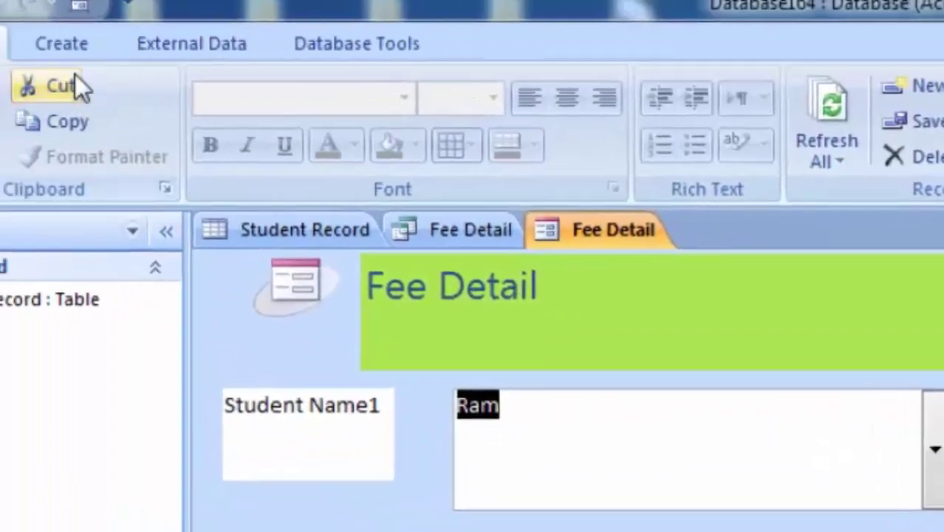
pyautogui.click(220, 60)
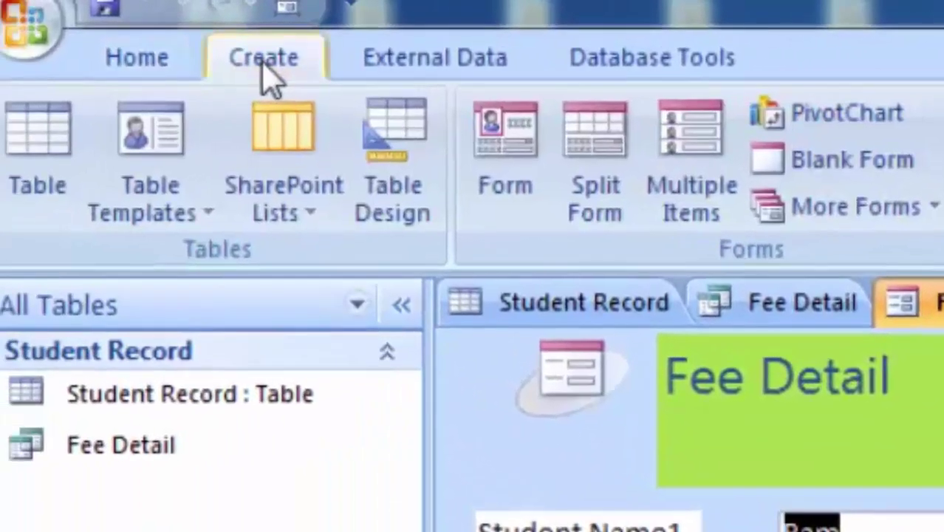
# Create a new split form, Fee Detail1, from the student table
pyautogui.click(107, 65)
pyautogui.click(31, 133)
pyautogui.click(118, 392)
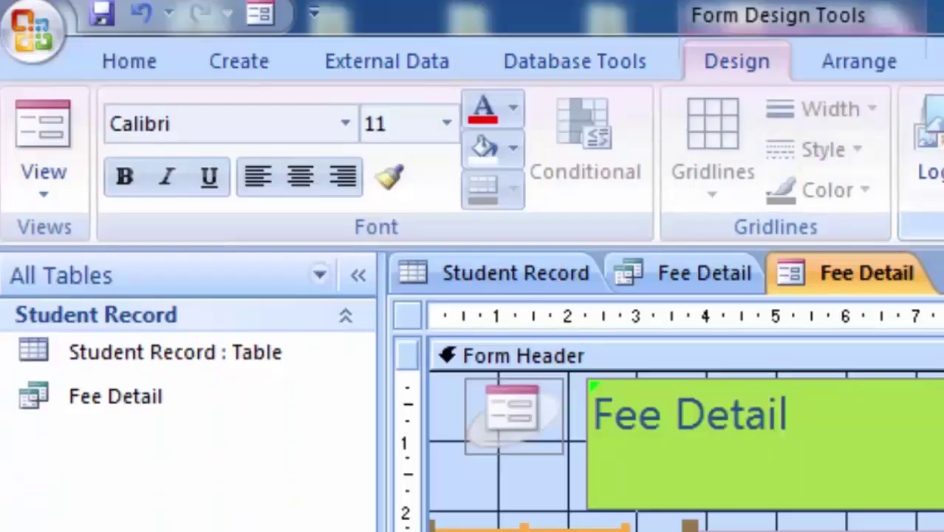
pyautogui.click(267, 60)
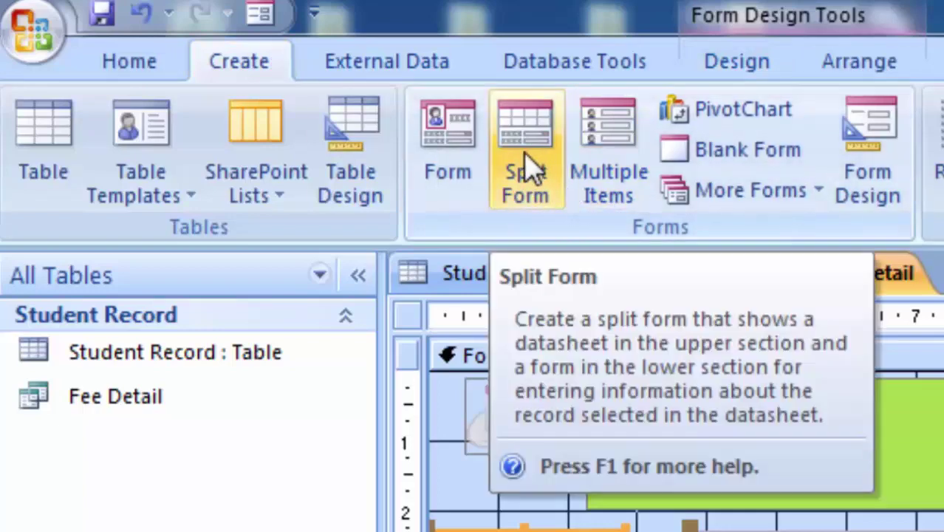
pyautogui.click(532, 169)
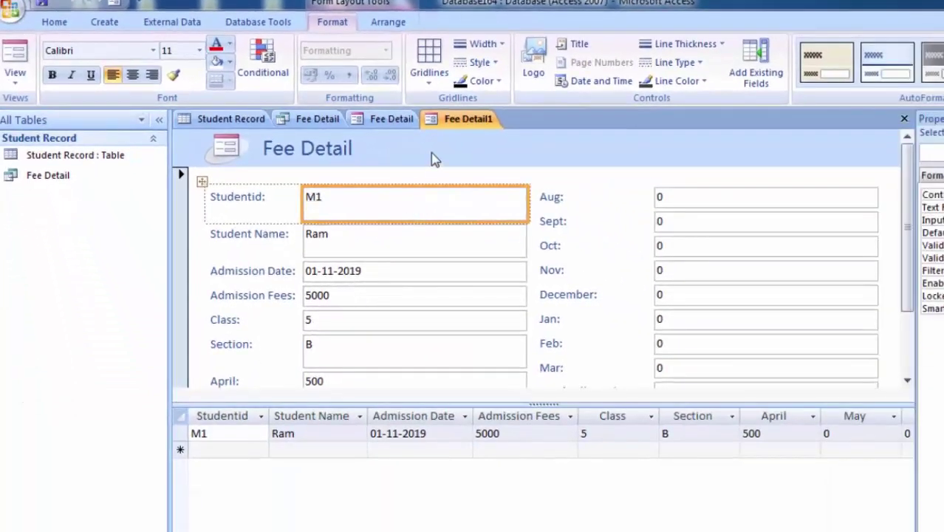
# In Design view, widen the Fee Detail title and set its font size to 26
pyautogui.click(432, 154)
pyautogui.click(14, 74)
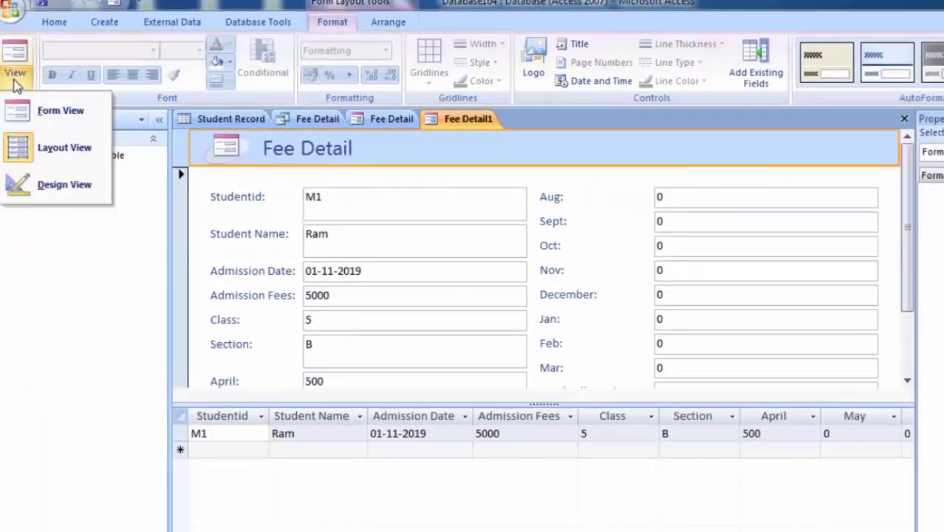
pyautogui.click(70, 185)
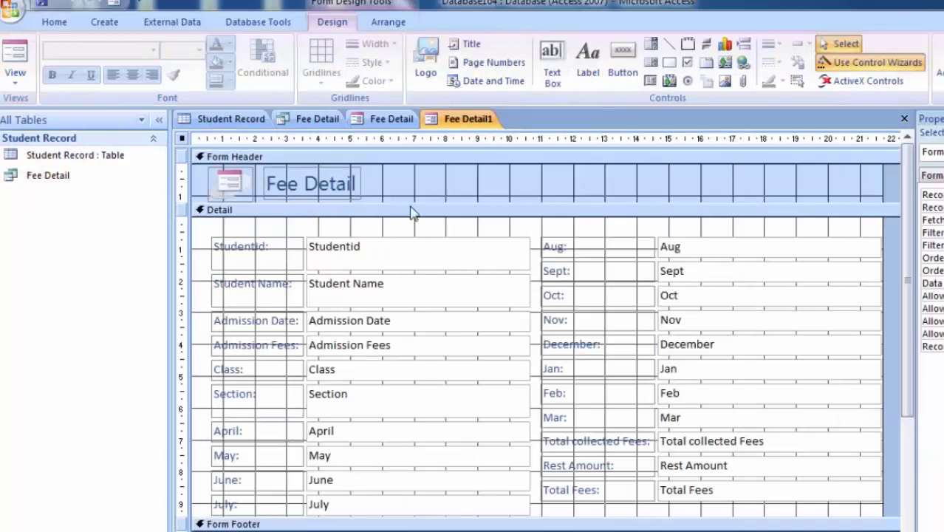
pyautogui.click(325, 196)
pyautogui.moveTo(364, 191); pyautogui.dragTo(539, 191)
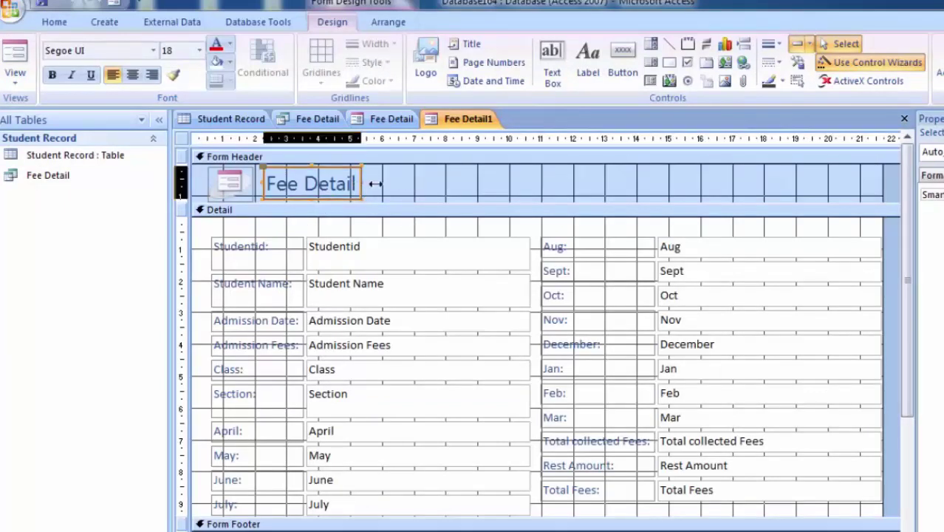
pyautogui.click(366, 186)
pyautogui.moveTo(366, 186); pyautogui.dragTo(210, 186)
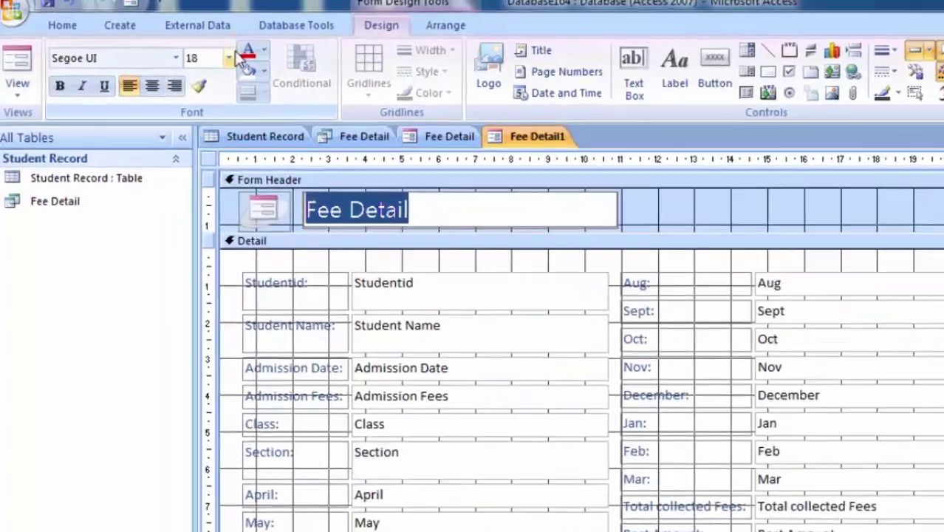
pyautogui.click(229, 58)
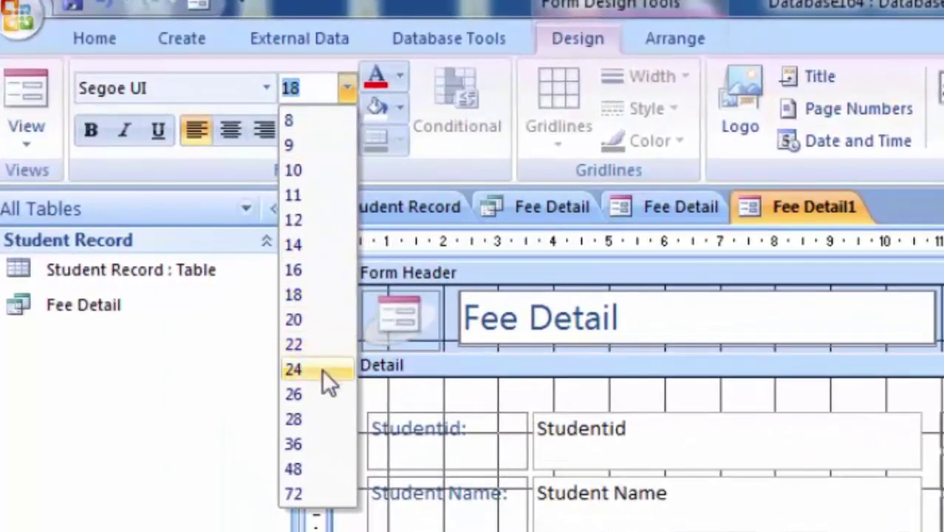
pyautogui.click(325, 395)
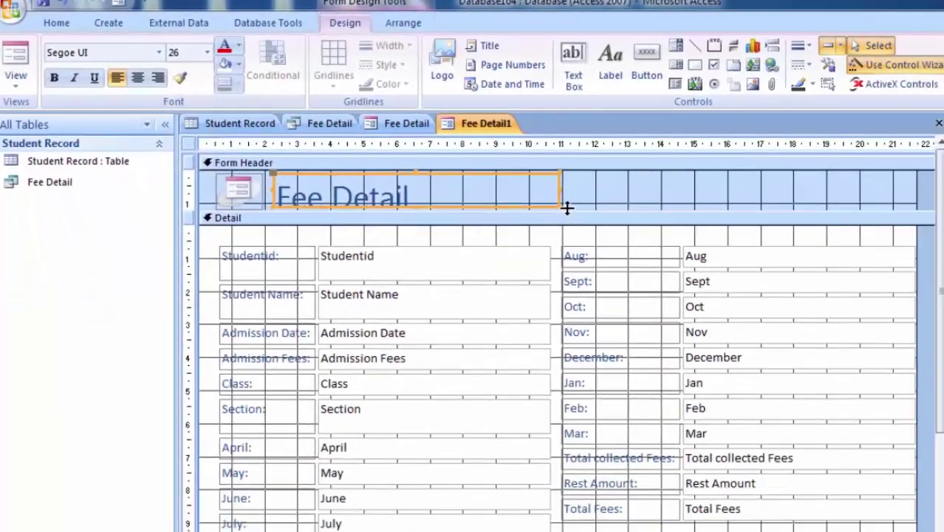
# Make the Fee Detail title label wider and taller and deepen the Form Header
pyautogui.click(567, 209)
pyautogui.click(565, 198)
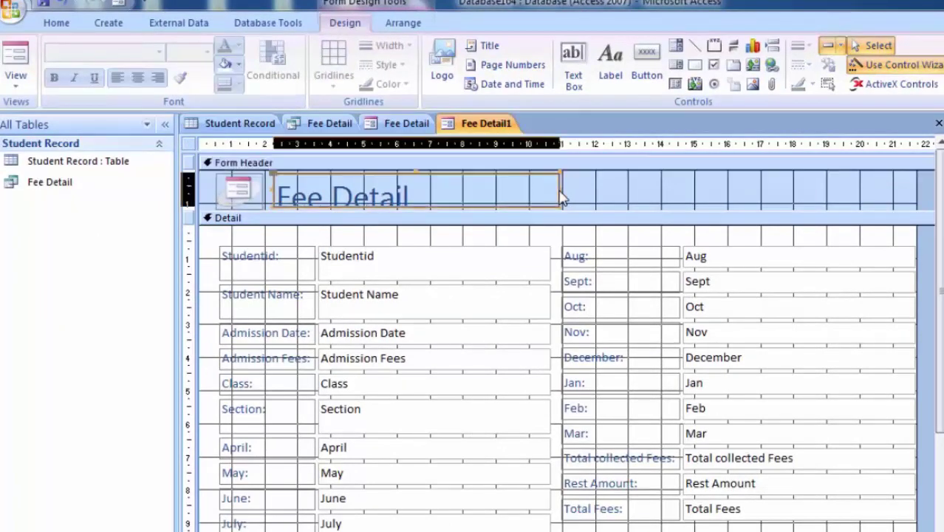
pyautogui.moveTo(559, 195); pyautogui.dragTo(645, 198)
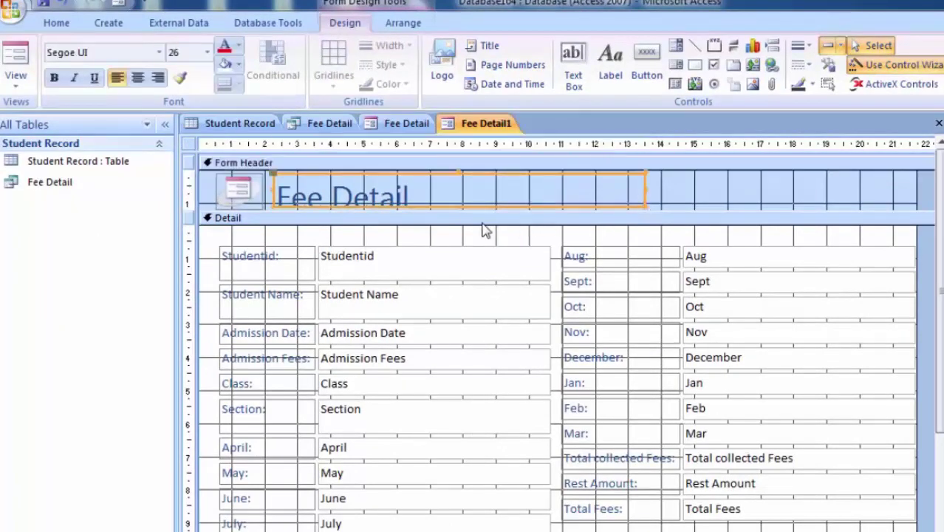
pyautogui.moveTo(381, 212); pyautogui.dragTo(393, 283)
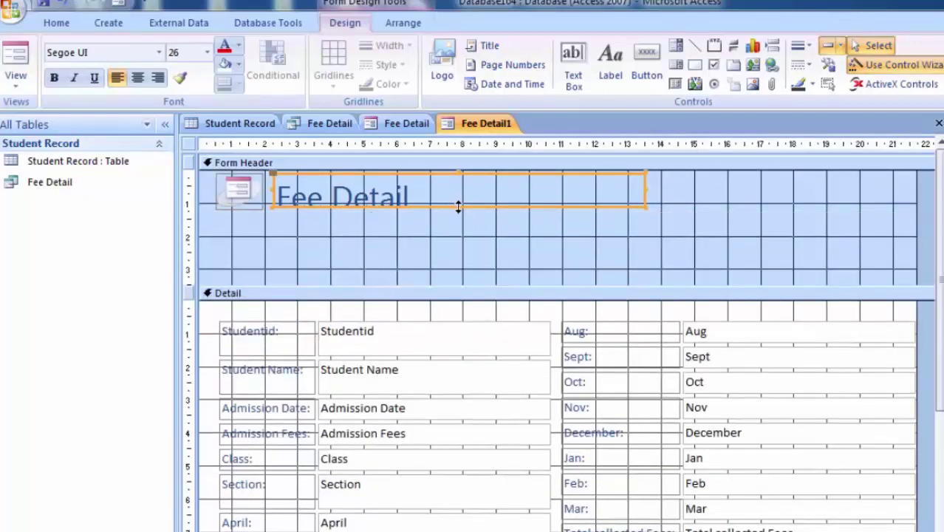
pyautogui.moveTo(460, 207); pyautogui.dragTo(454, 246)
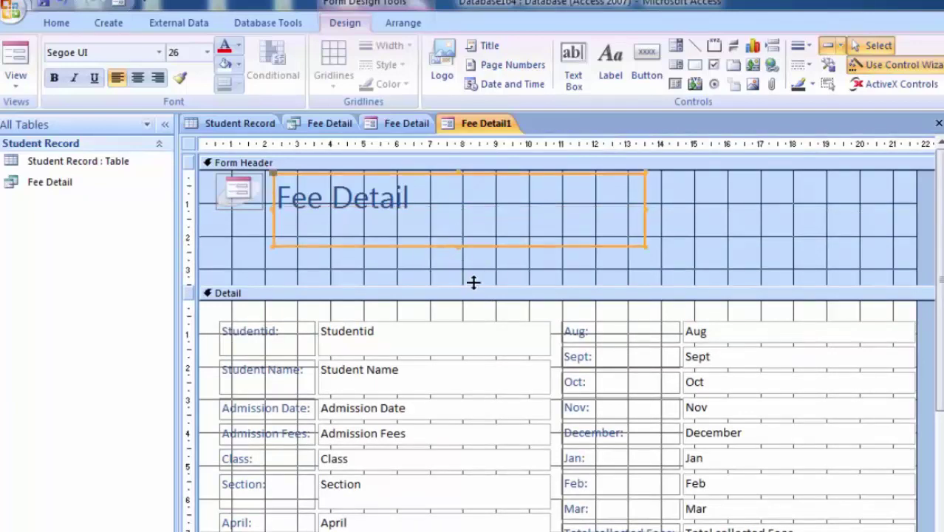
pyautogui.moveTo(473, 286); pyautogui.dragTo(471, 330)
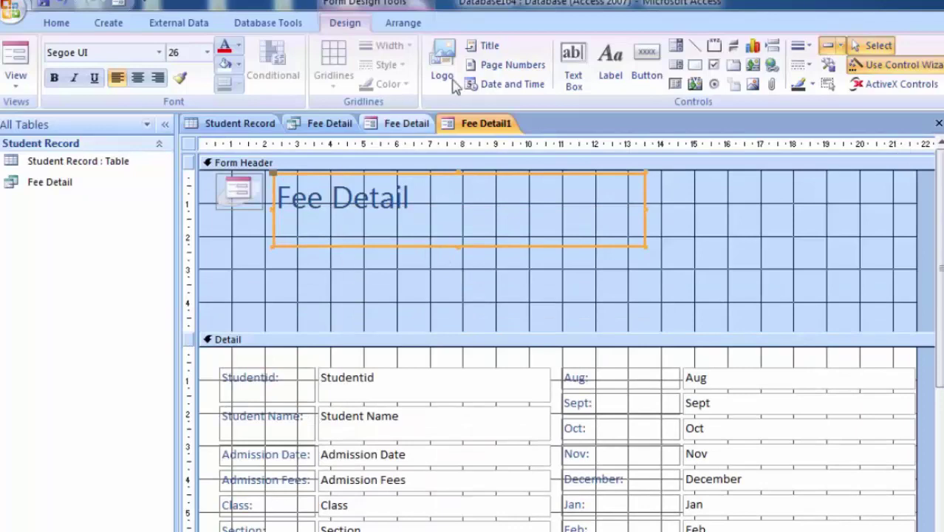
pyautogui.click(675, 45)
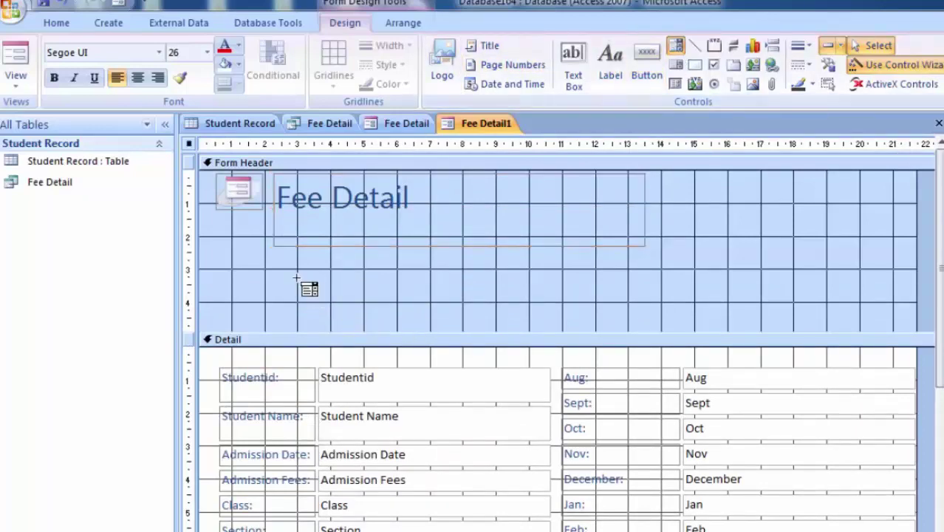
# Draw a record-finding combo box in the header using Studentid and Student Name columns
pyautogui.moveTo(278, 260); pyautogui.dragTo(604, 311)
pyautogui.click(540, 266)
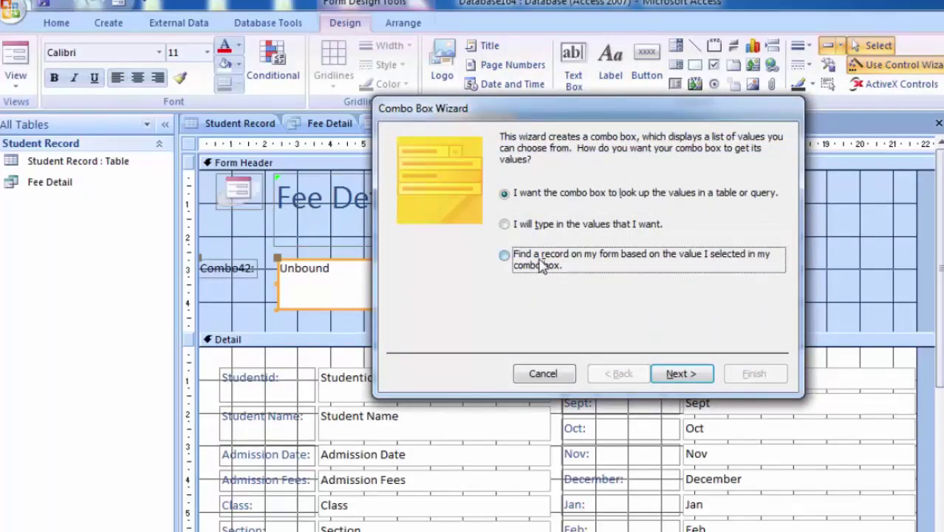
pyautogui.click(668, 379)
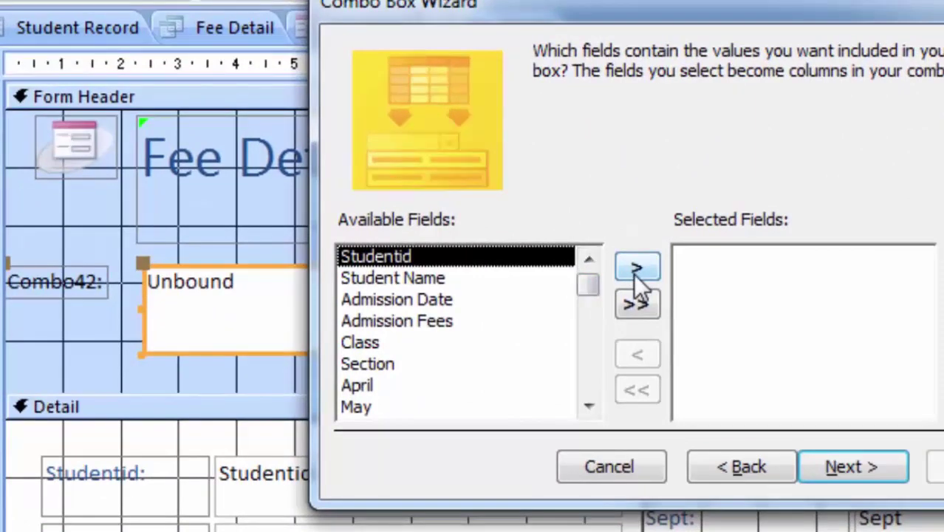
pyautogui.click(634, 273)
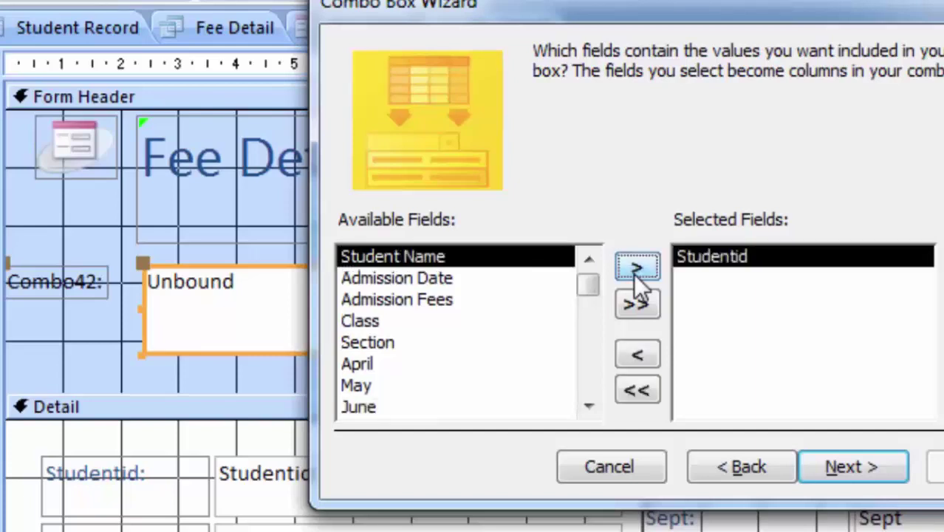
pyautogui.click(633, 273)
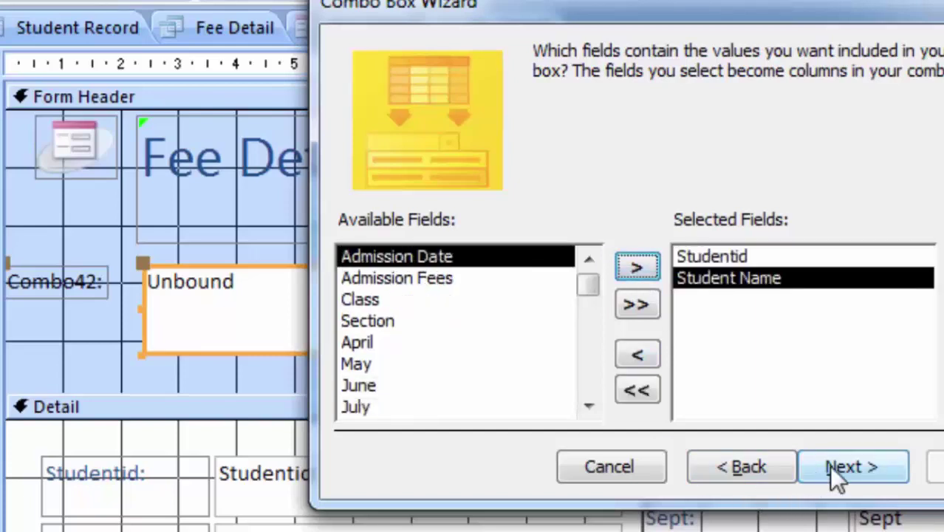
pyautogui.click(853, 469)
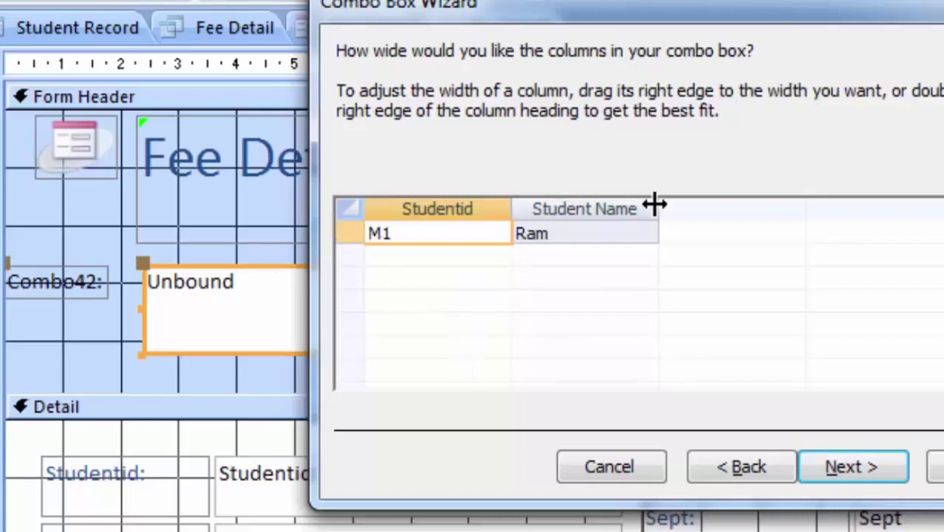
# Hide the Student Name column, finish the Studentid1 combo box, and resize its label
pyautogui.moveTo(657, 206)
pyautogui.mouseDown()
pyautogui.moveTo(559, 230)
pyautogui.moveTo(499, 232)
pyautogui.mouseUp()
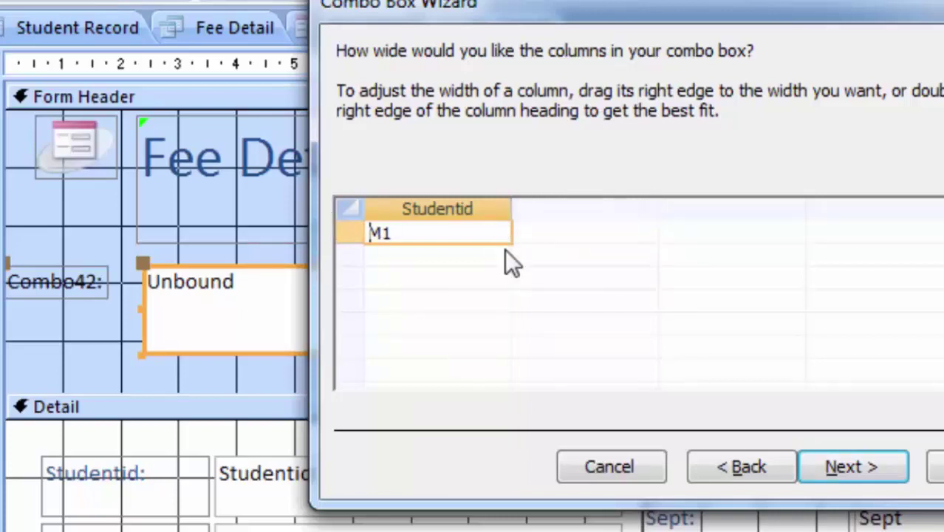
pyautogui.click(828, 471)
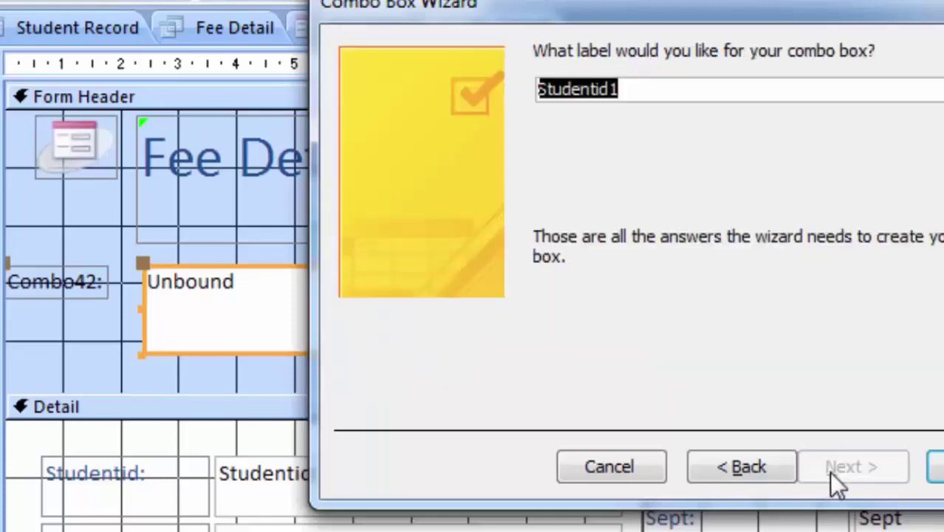
pyautogui.click(926, 469)
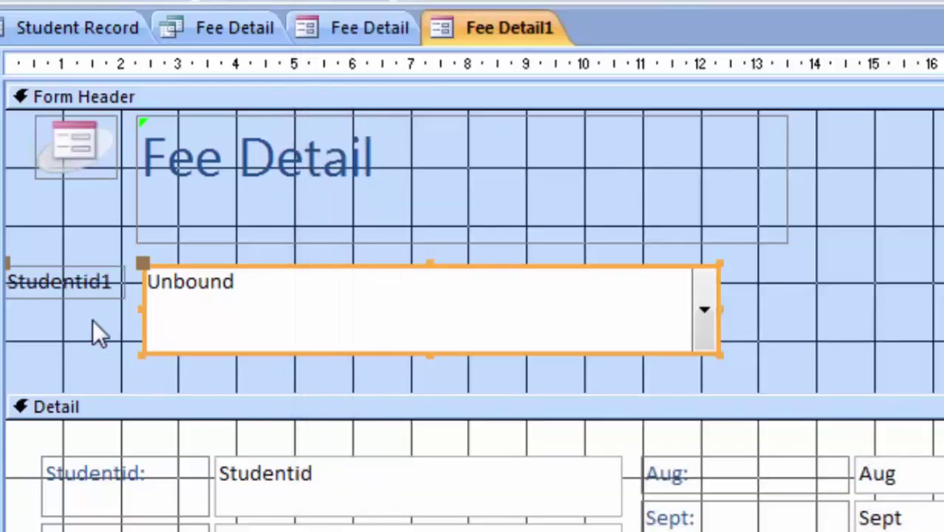
pyautogui.click(67, 284)
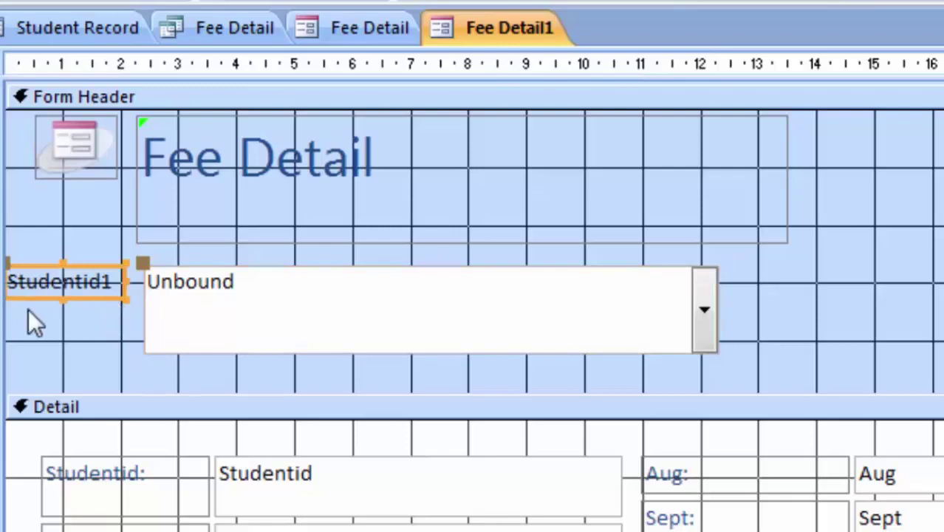
pyautogui.moveTo(64, 298); pyautogui.dragTo(65, 323)
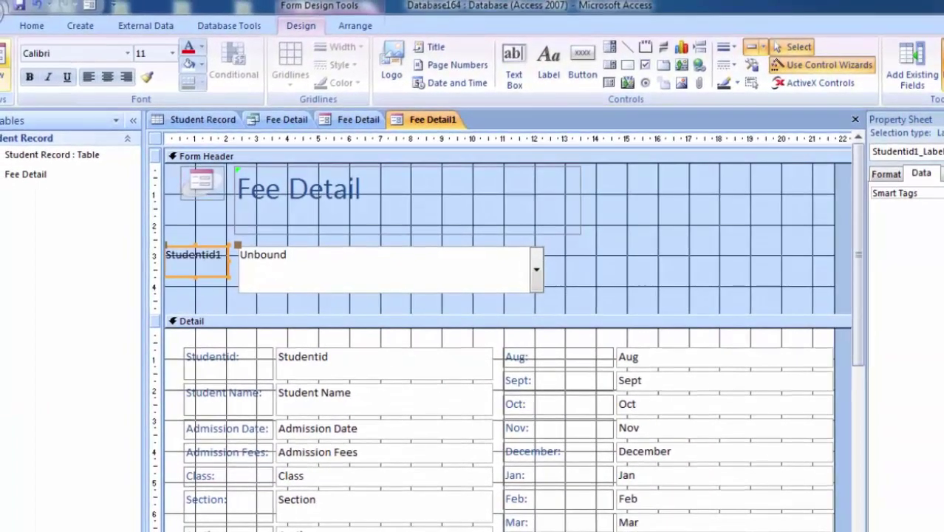
# In Form view, enlarge the form pane, pick M1 in Studentid1, then start a new record
pyautogui.click(5, 57)
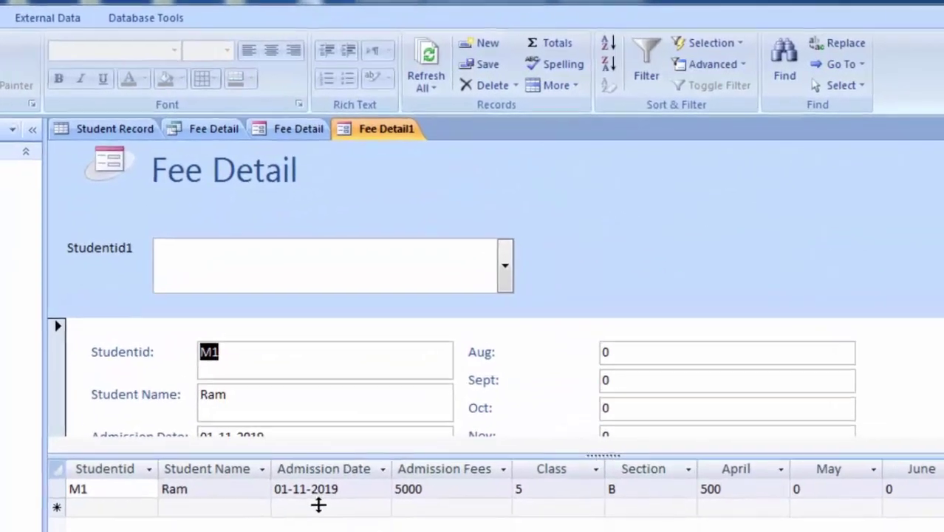
pyautogui.moveTo(319, 455); pyautogui.dragTo(318, 504)
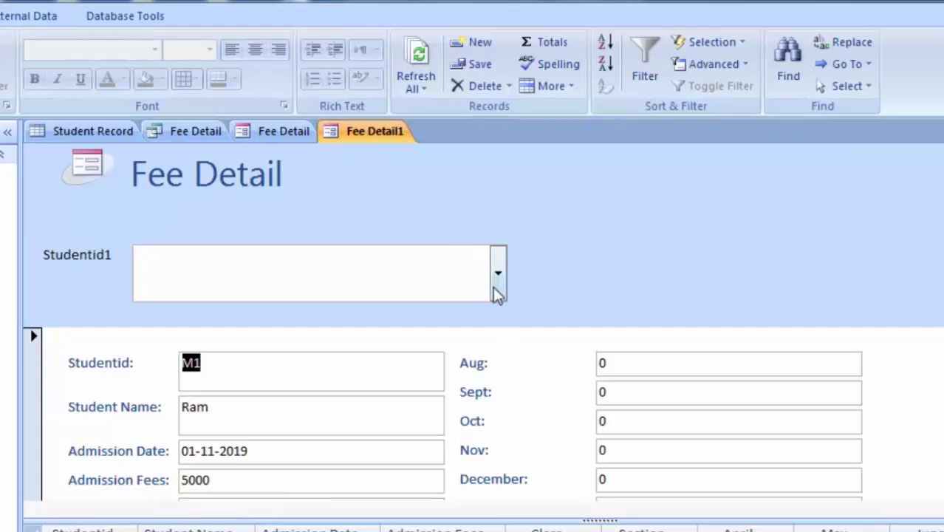
pyautogui.click(497, 290)
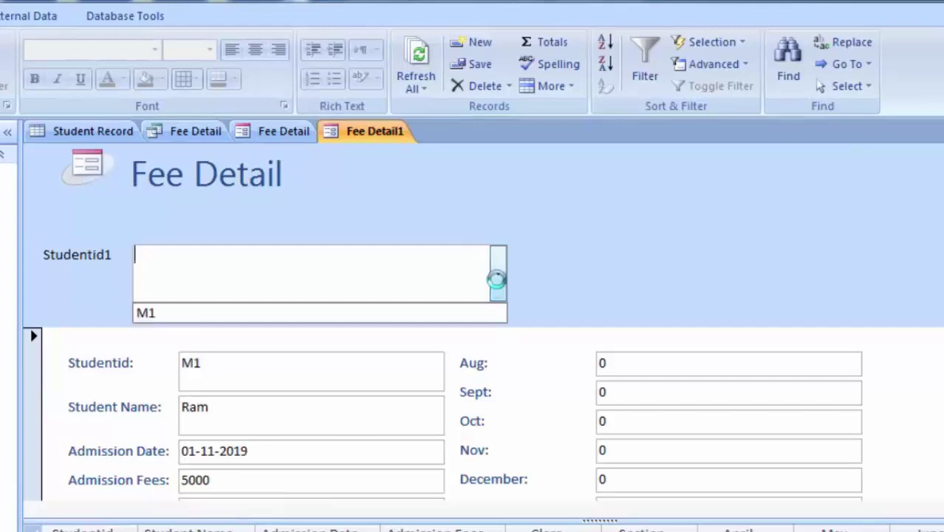
pyautogui.click(372, 318)
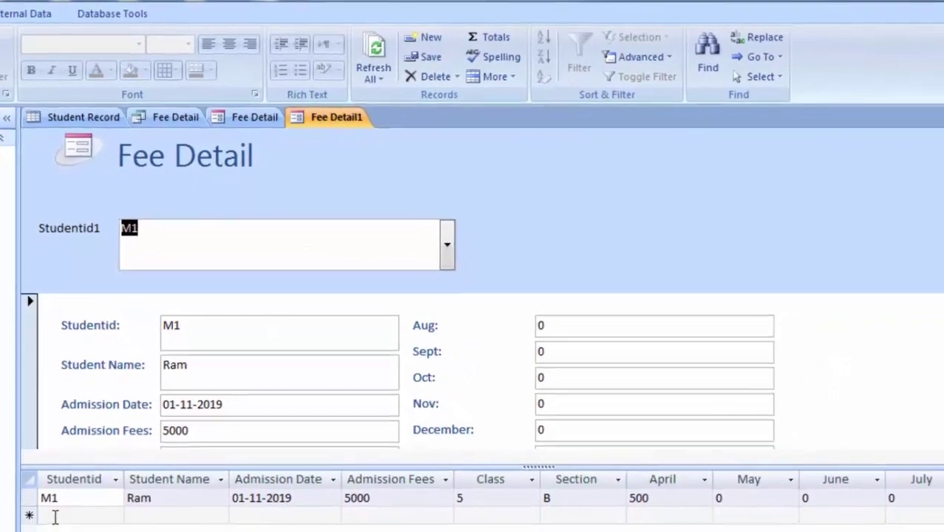
pyautogui.click(76, 493)
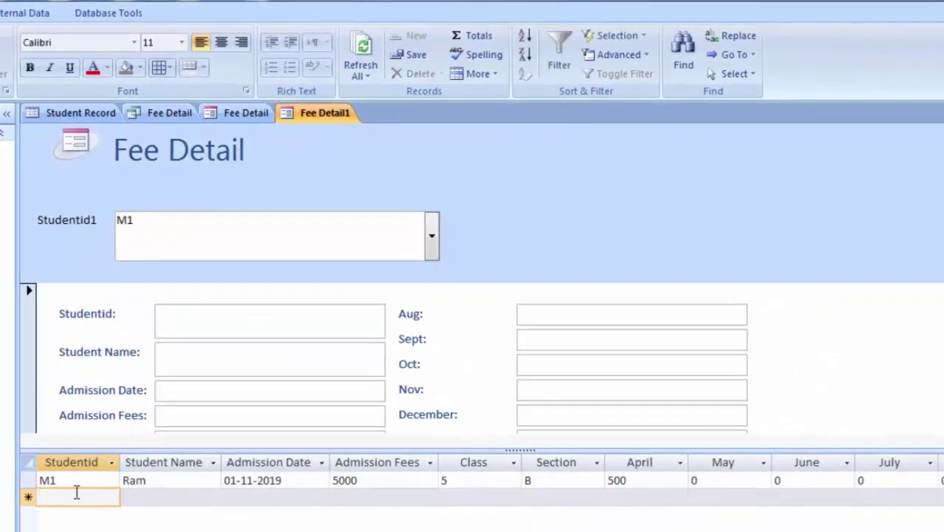
# Enter record M2 with the student's name, admission date 02-11-2019, fees 6000, class 6
pyautogui.write('M2')
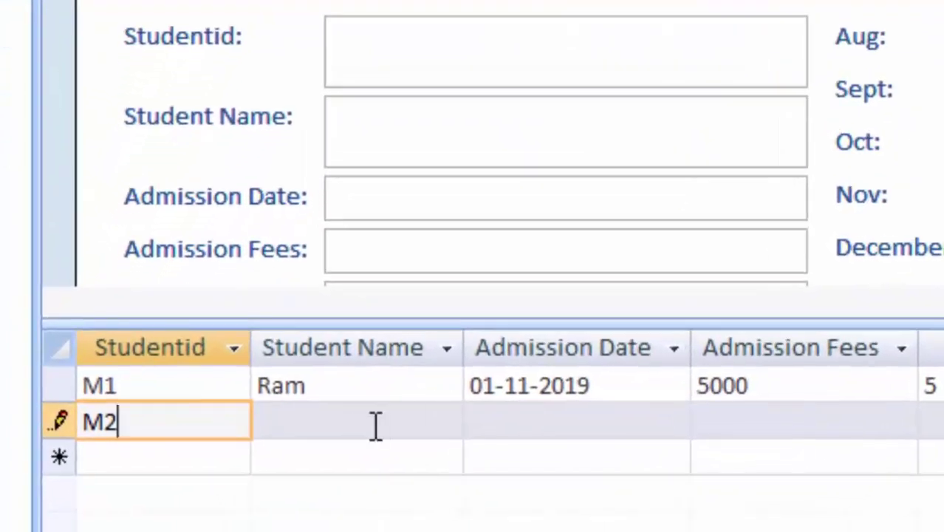
pyautogui.click(375, 426)
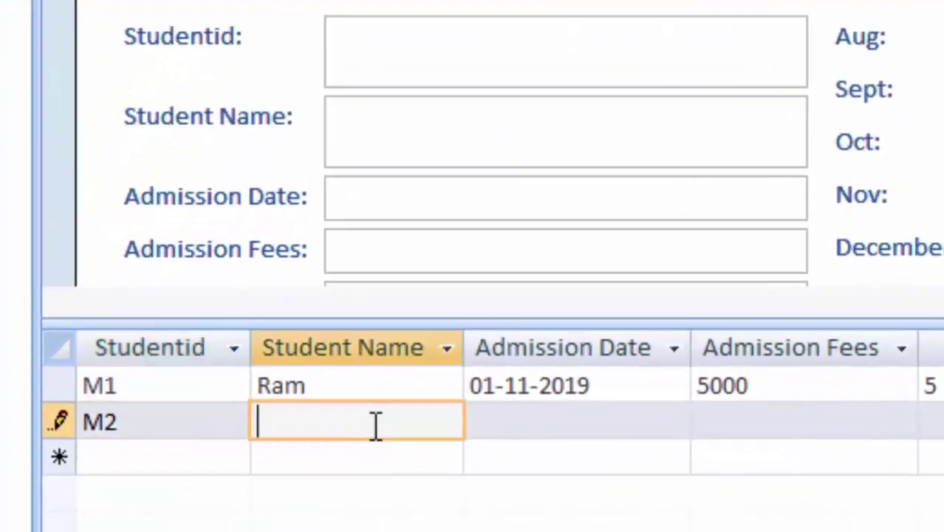
pyautogui.write('Shy')
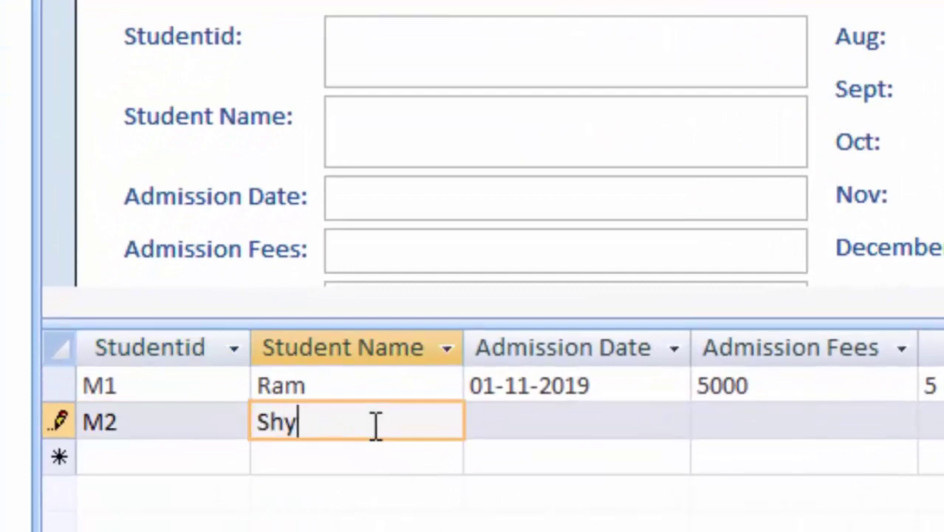
pyautogui.write('am')
pyautogui.press('Tab')
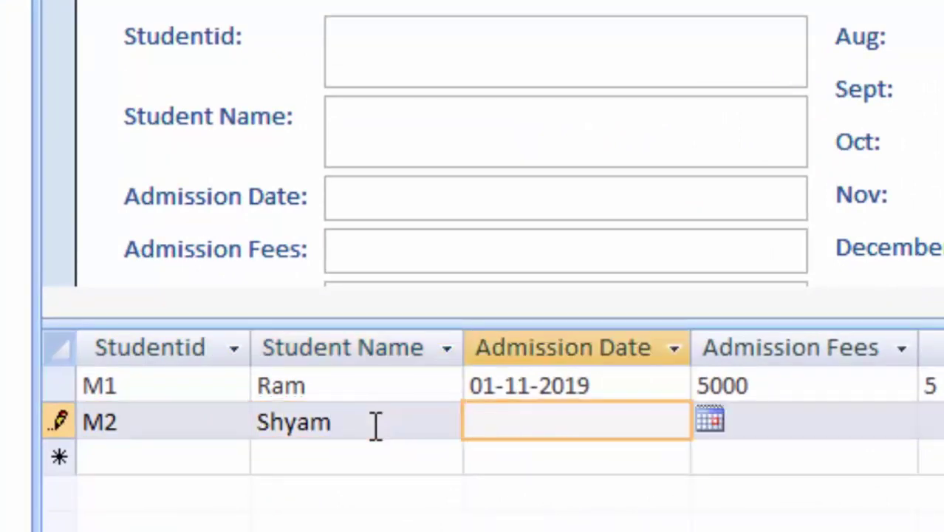
pyautogui.click(710, 419)
pyautogui.click(619, 442)
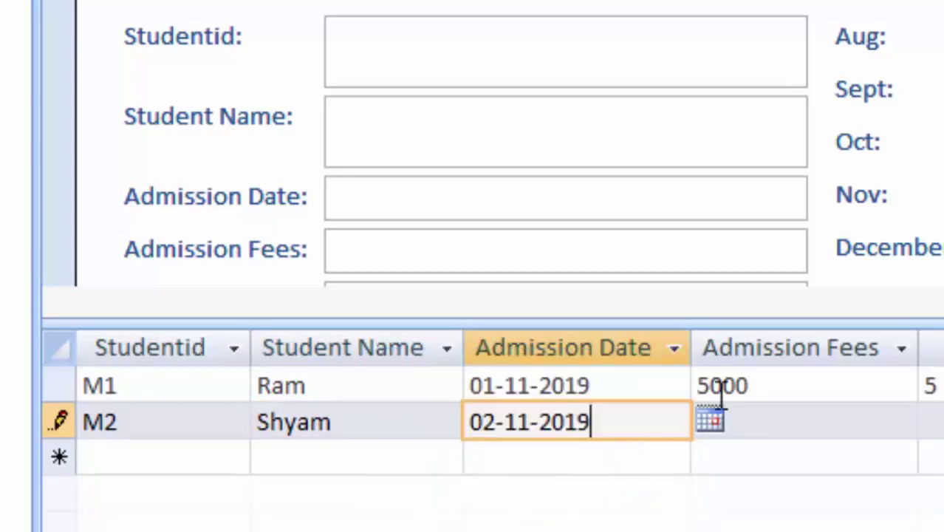
pyautogui.click(803, 418)
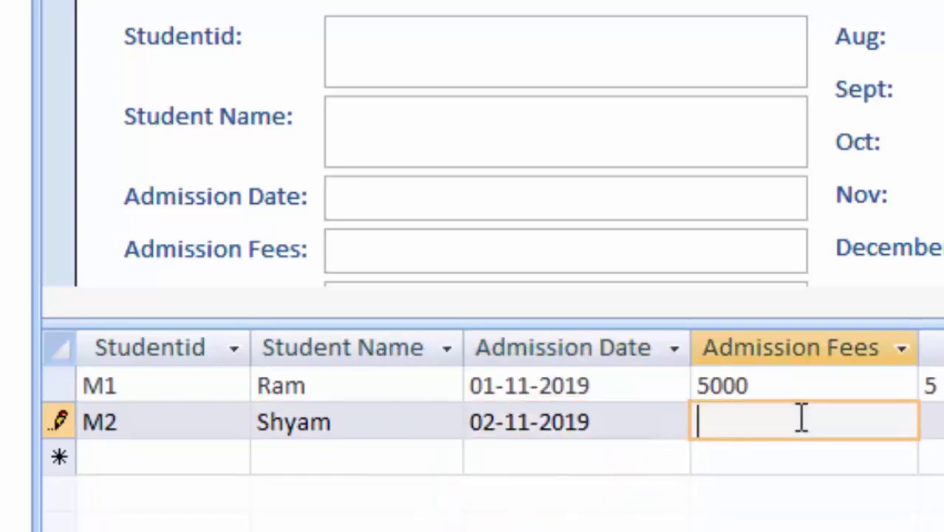
pyautogui.write('6')
pyautogui.write('000')
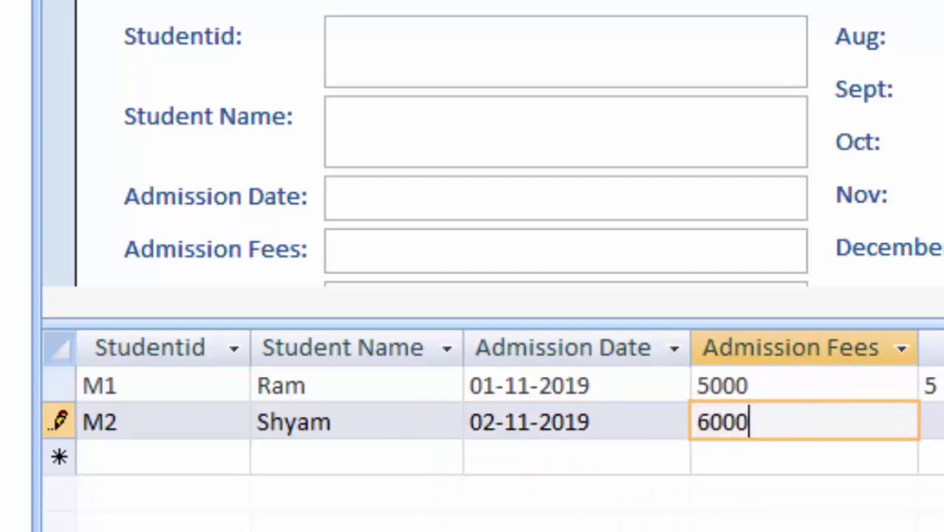
pyautogui.press('Tab')
pyautogui.write('6')
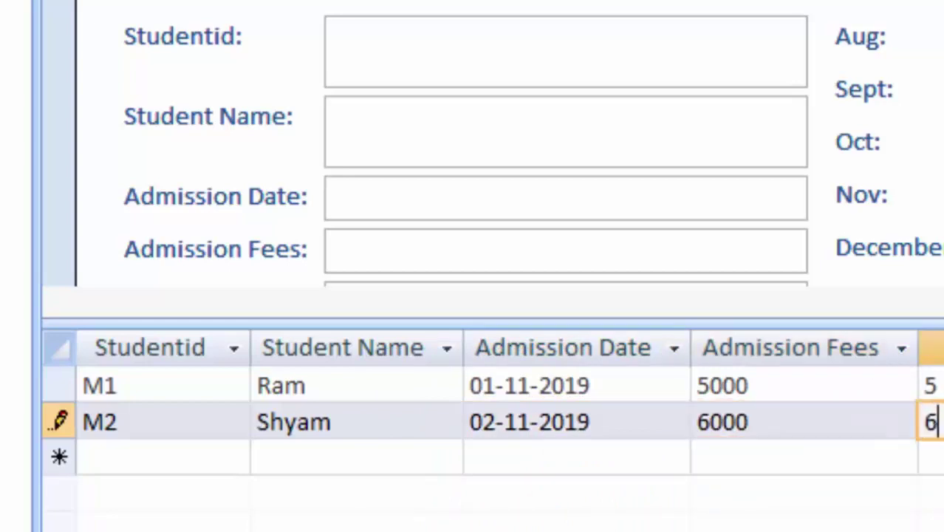
pyautogui.press('Tab')
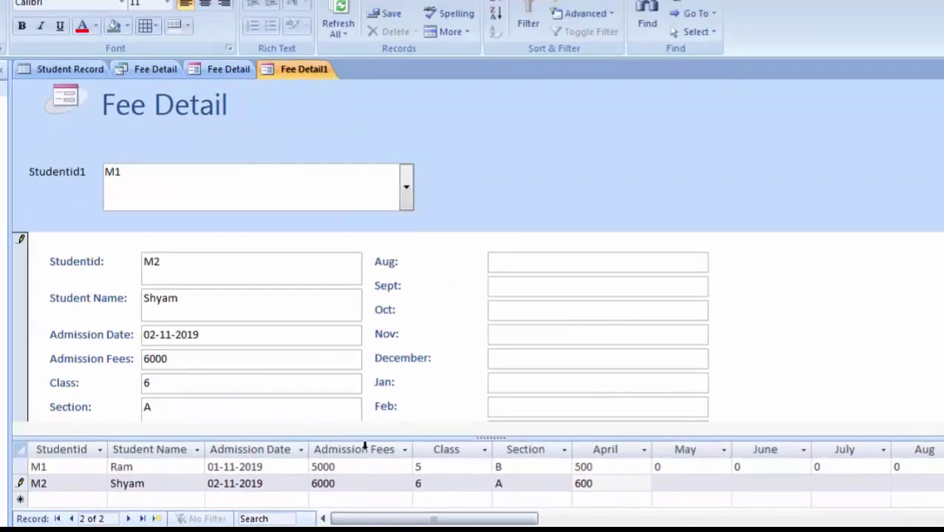
# Reposition the split-form divider so form and datasheet rows both show
pyautogui.moveTo(362, 474); pyautogui.dragTo(349, 474)
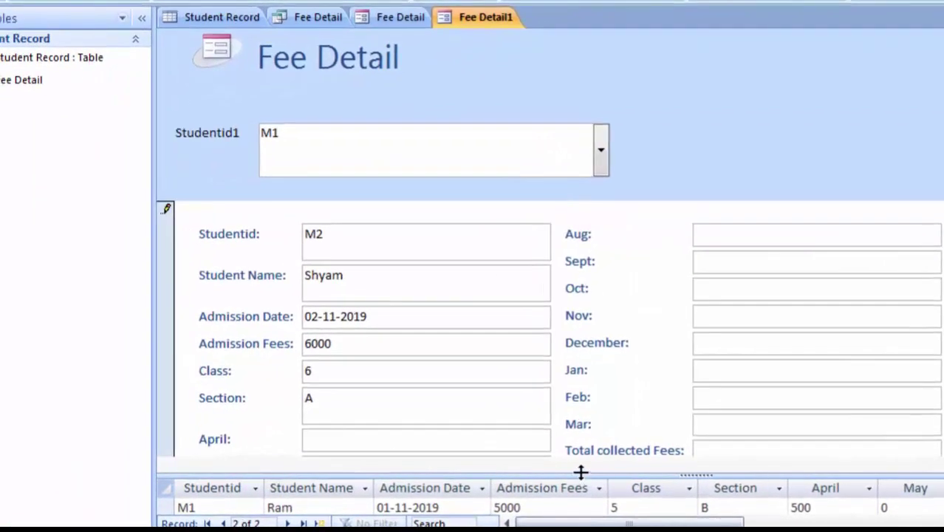
pyautogui.moveTo(595, 473); pyautogui.dragTo(595, 508)
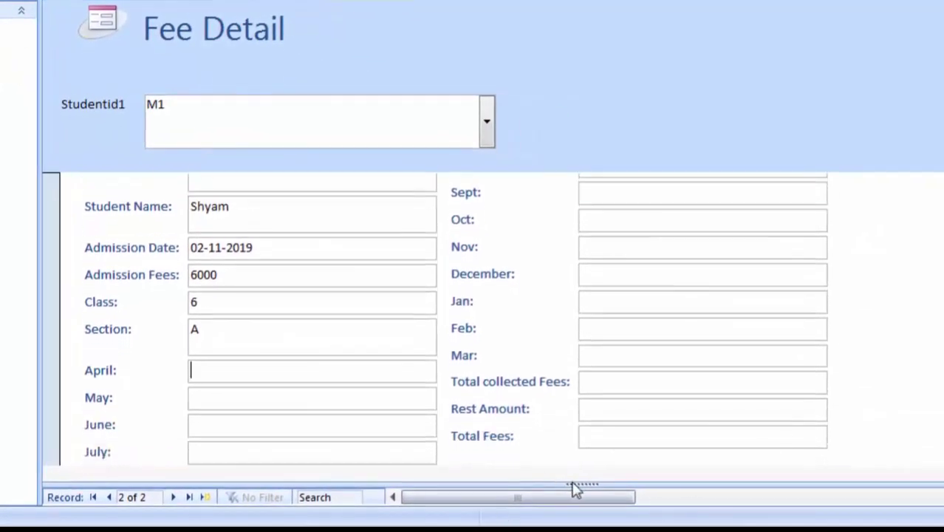
pyautogui.moveTo(580, 426); pyautogui.dragTo(581, 431)
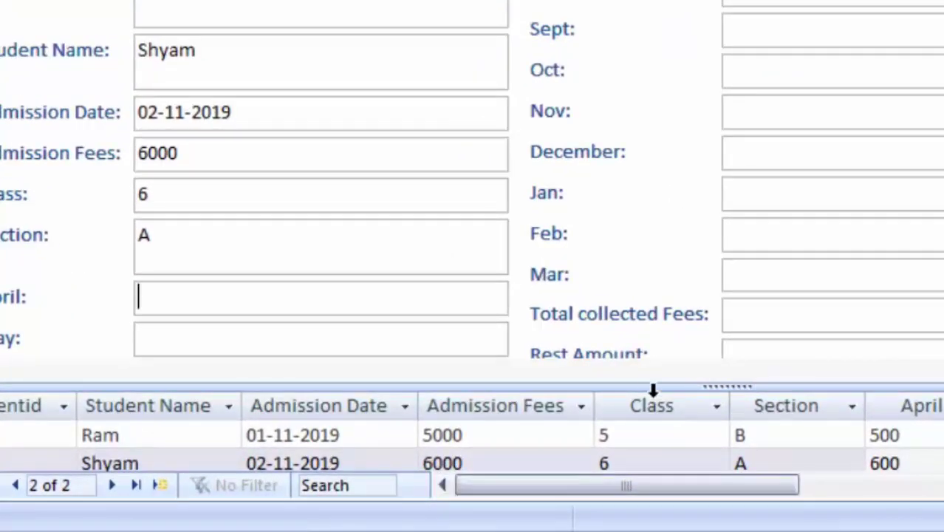
pyautogui.moveTo(652, 386); pyautogui.dragTo(665, 291)
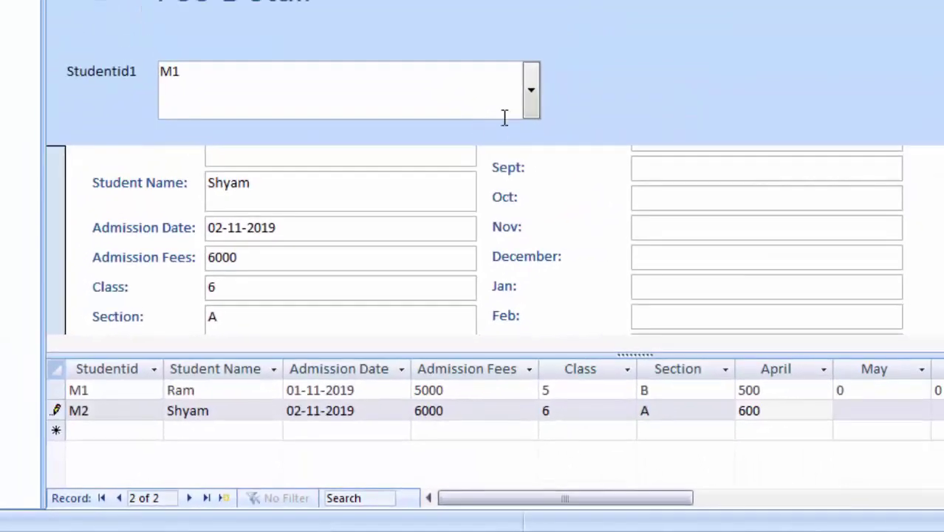
# Check the Studentid1 list still shows M1, then save the new form as Fee Detail1
pyautogui.click(530, 98)
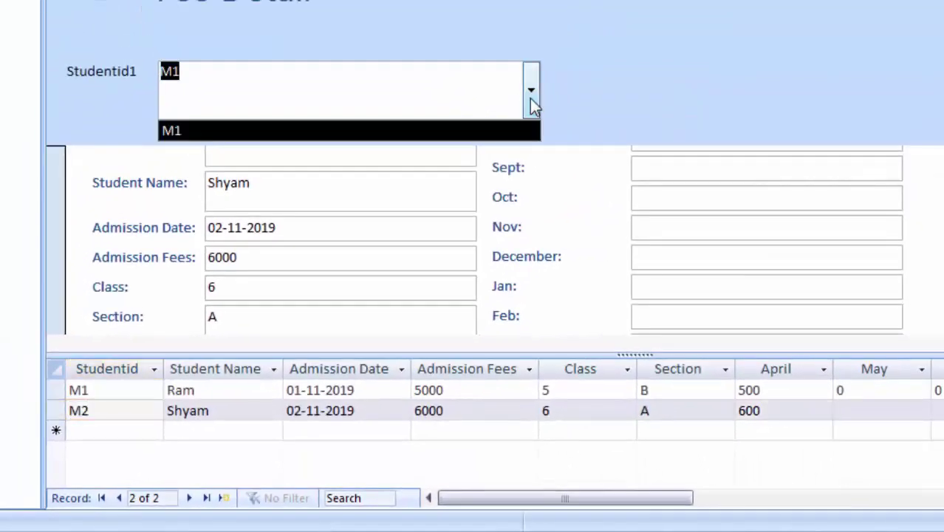
pyautogui.click(530, 98)
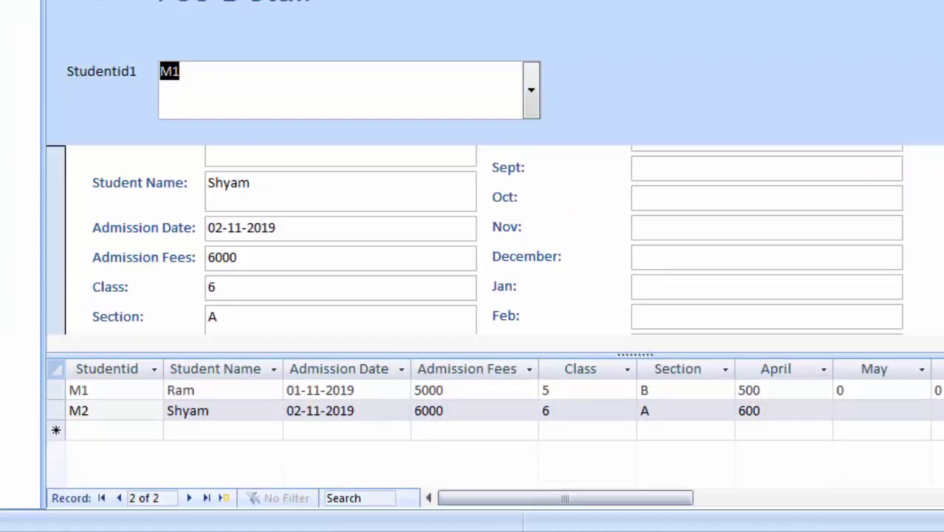
pyautogui.click(18, 21)
# Save the form as Fee Detail1 and enter 400 as record M3's May fee
pyautogui.click(66, 140)
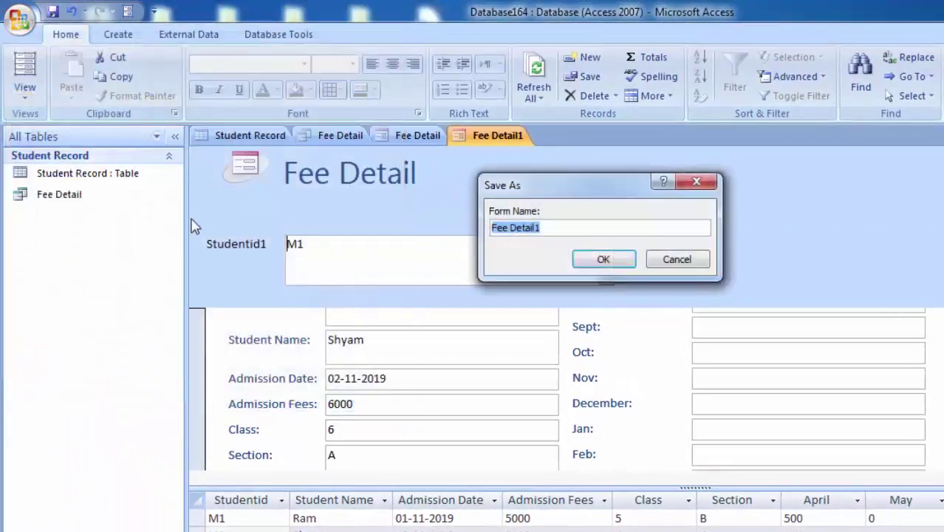
pyautogui.click(600, 262)
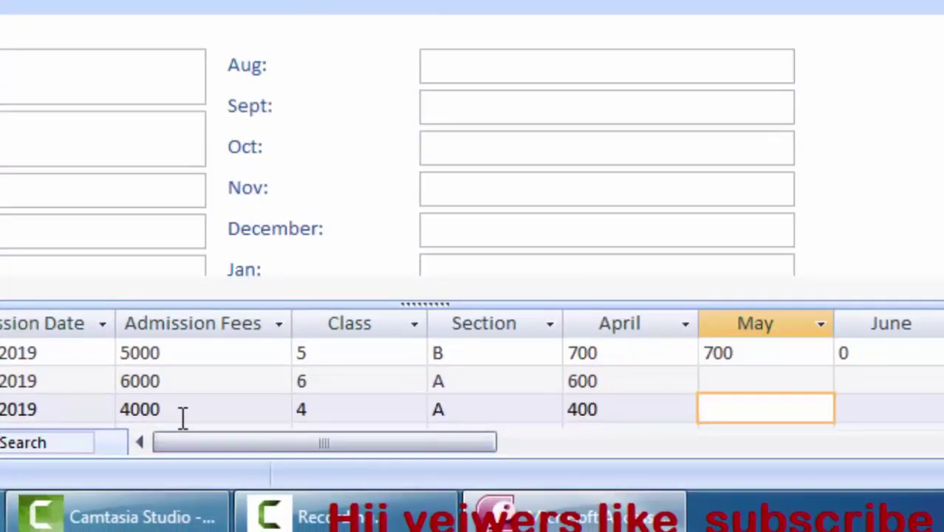
pyautogui.write('00')
pyautogui.press('Tab')
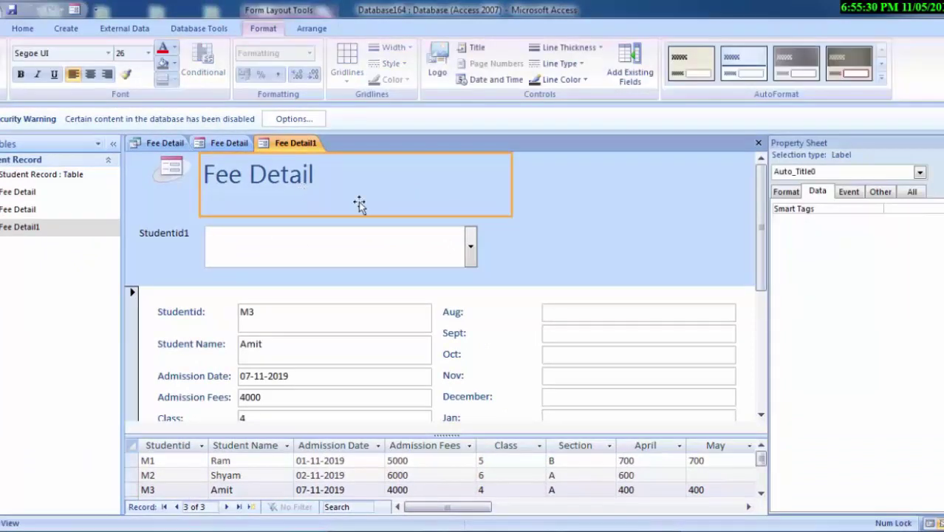
# Give the title label a green fill and the Form Header section a red fill
pyautogui.click(174, 63)
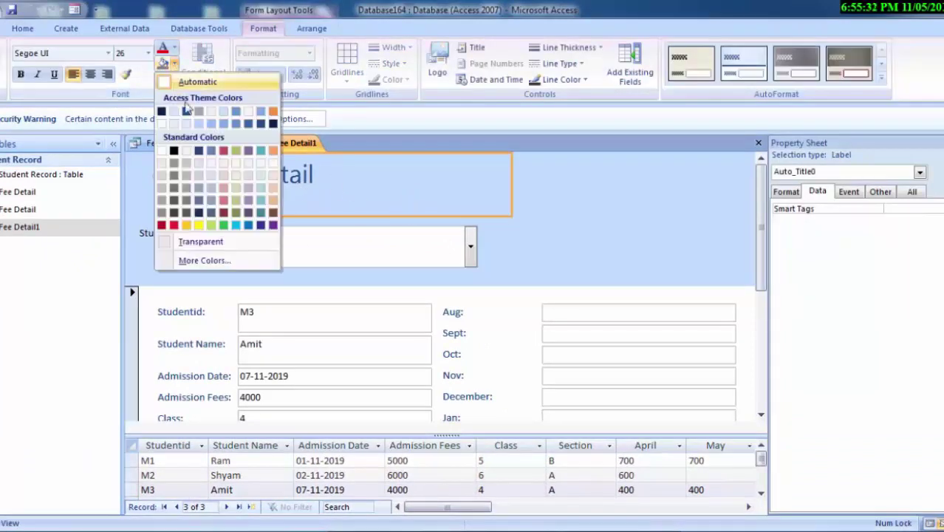
pyautogui.click(214, 226)
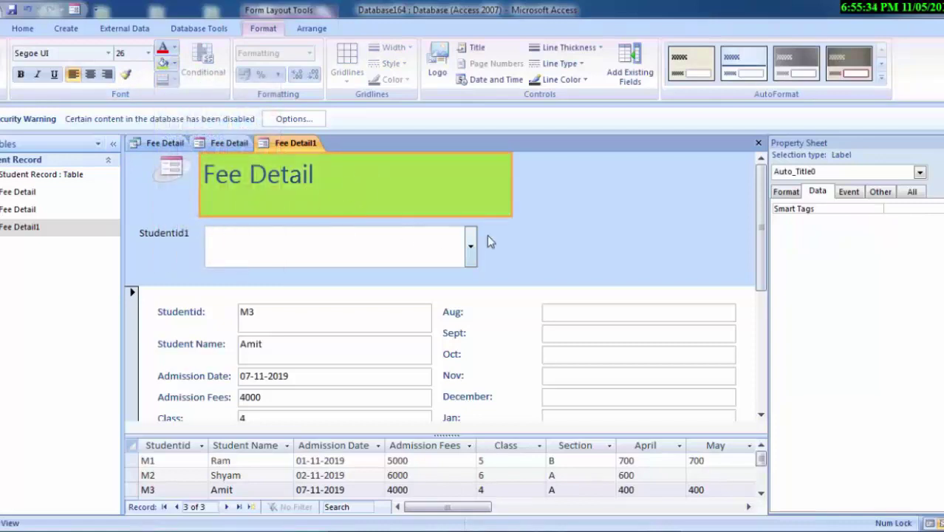
pyautogui.click(602, 266)
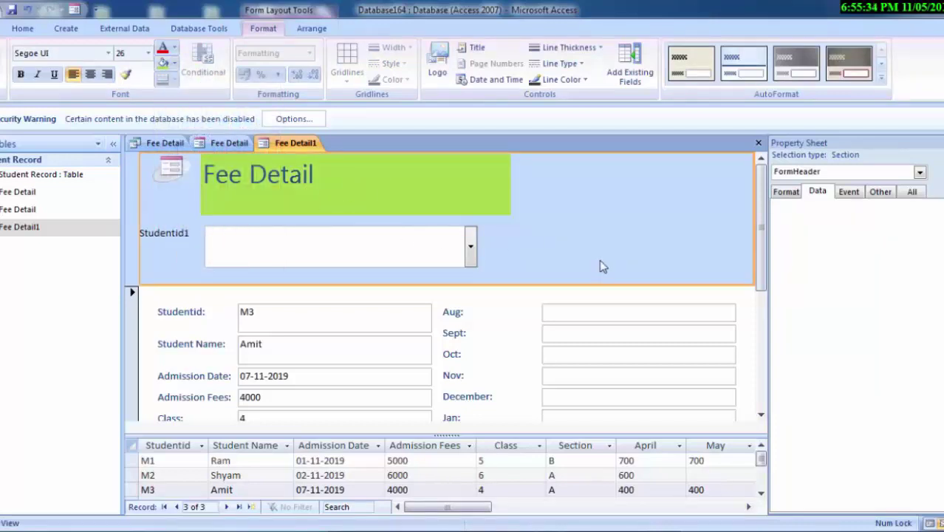
pyautogui.click(174, 64)
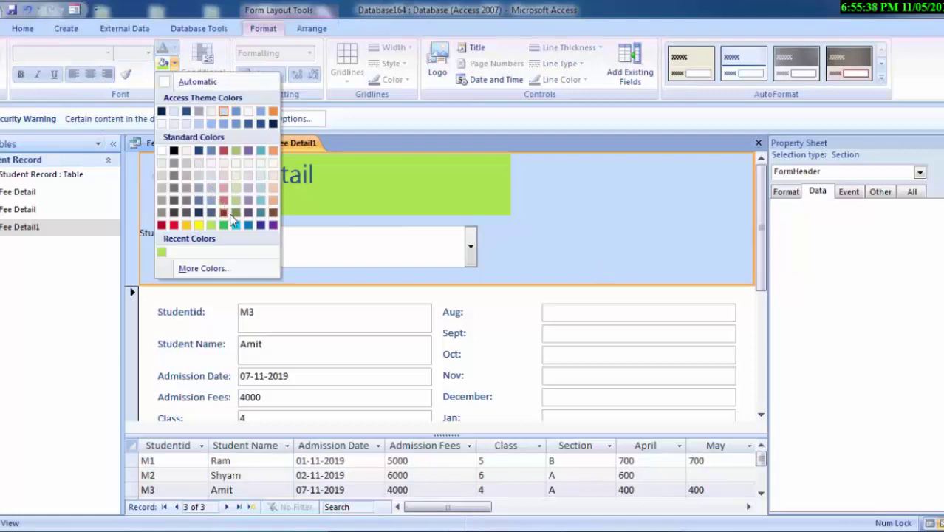
pyautogui.click(174, 225)
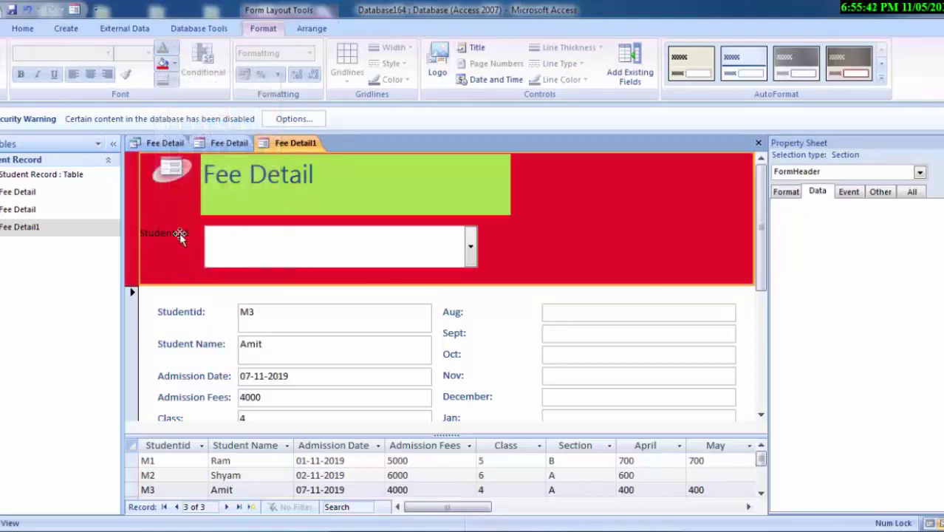
# Change the Studentid1 label's text colour and give it a yellow background
pyautogui.click(185, 235)
pyautogui.click(186, 233)
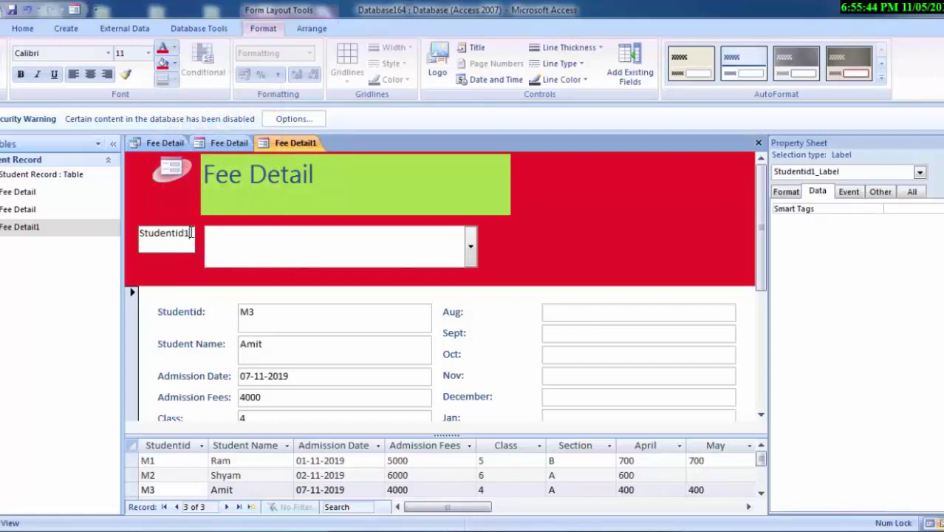
pyautogui.moveTo(191, 232); pyautogui.dragTo(139, 232)
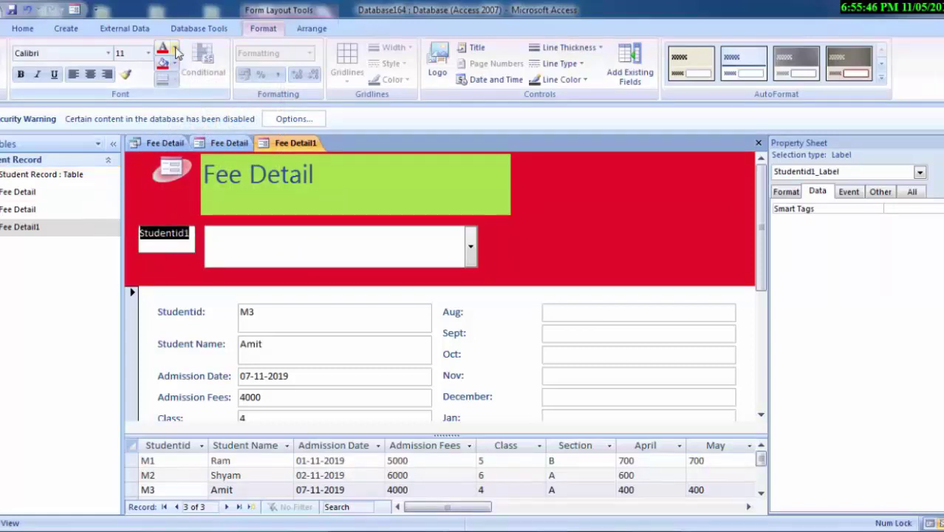
pyautogui.click(176, 52)
pyautogui.click(209, 204)
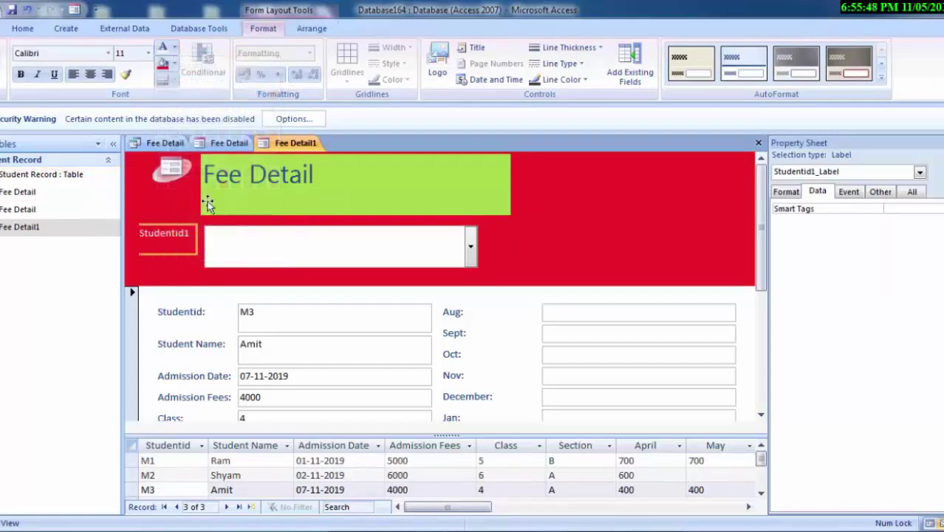
pyautogui.click(473, 255)
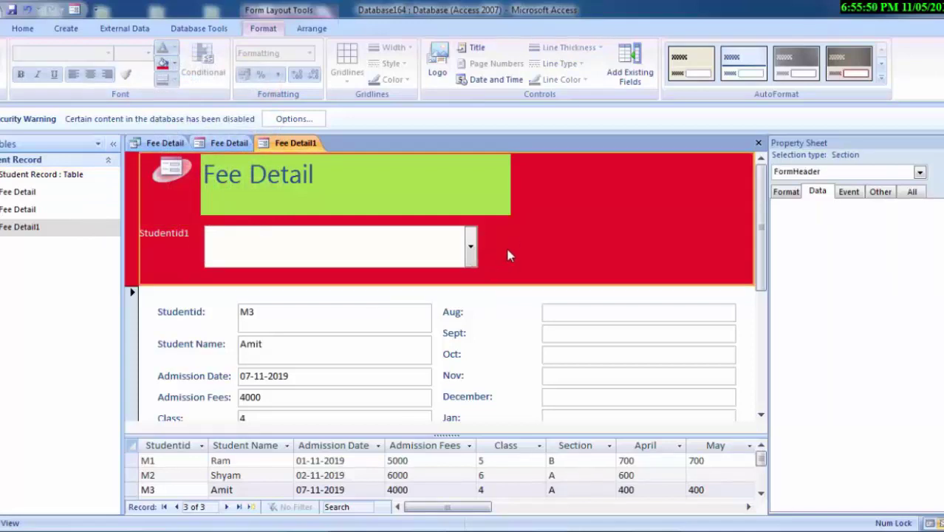
pyautogui.click(142, 233)
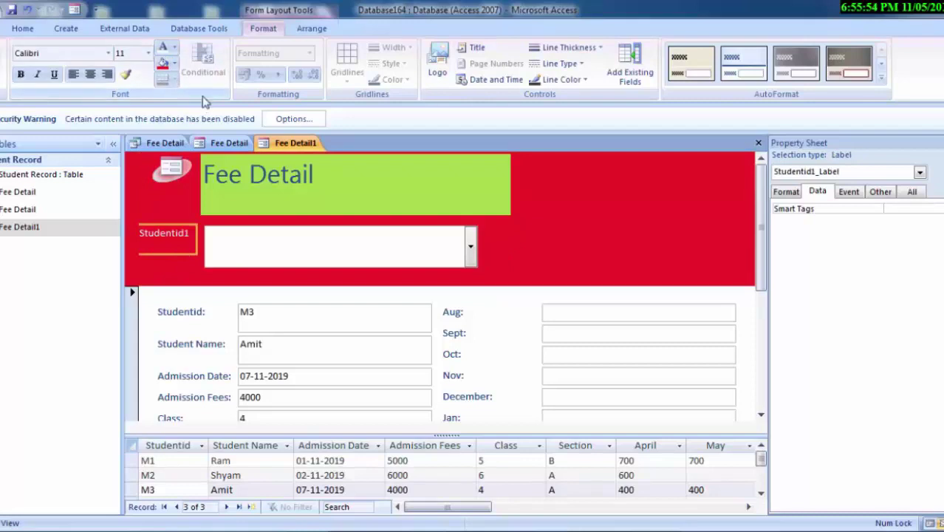
pyautogui.click(175, 64)
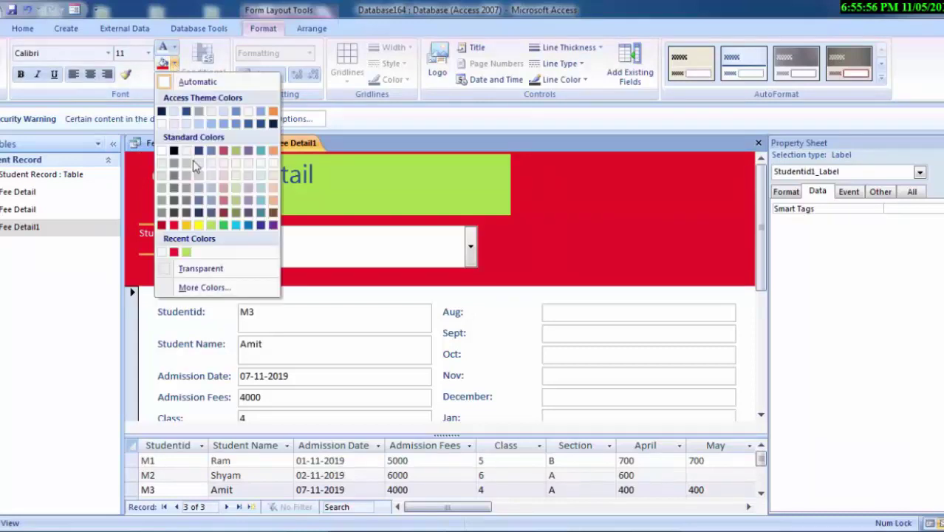
pyautogui.click(186, 224)
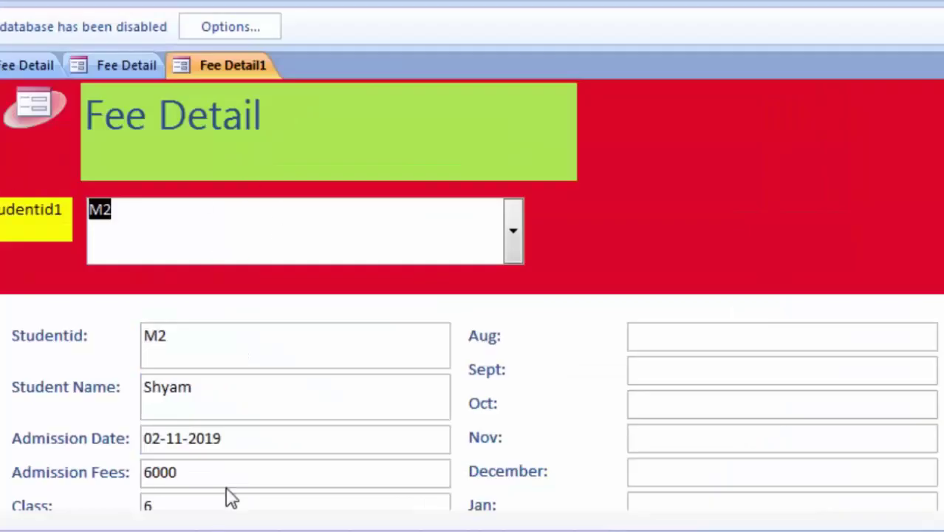
# Enlarge the datasheet, start new record M05 and enter the student's name
pyautogui.scroll(-3, 231, 498)
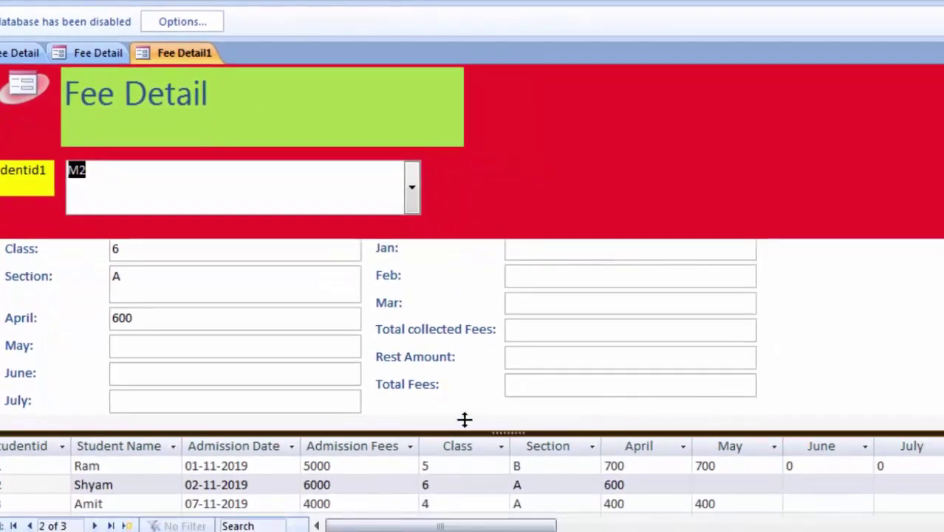
pyautogui.moveTo(464, 432); pyautogui.dragTo(464, 421)
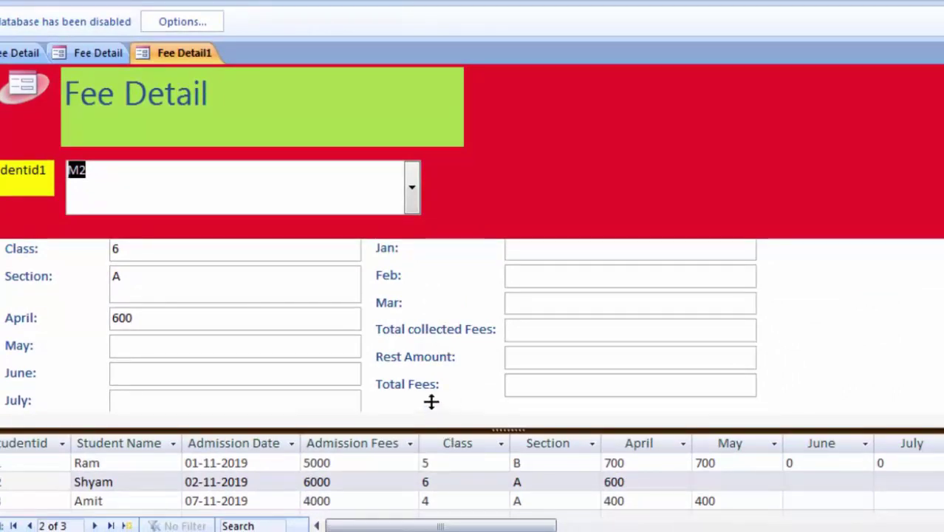
pyautogui.moveTo(432, 428); pyautogui.dragTo(432, 401)
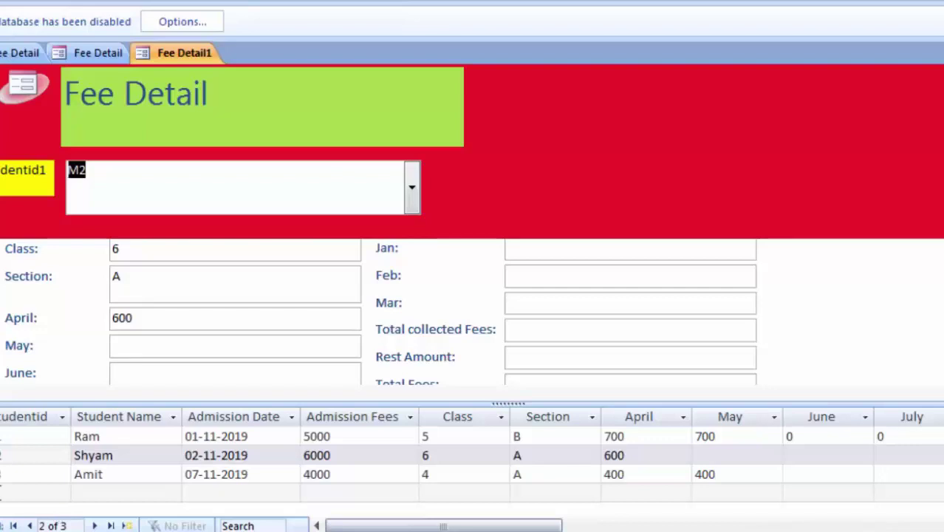
pyautogui.click(12, 492)
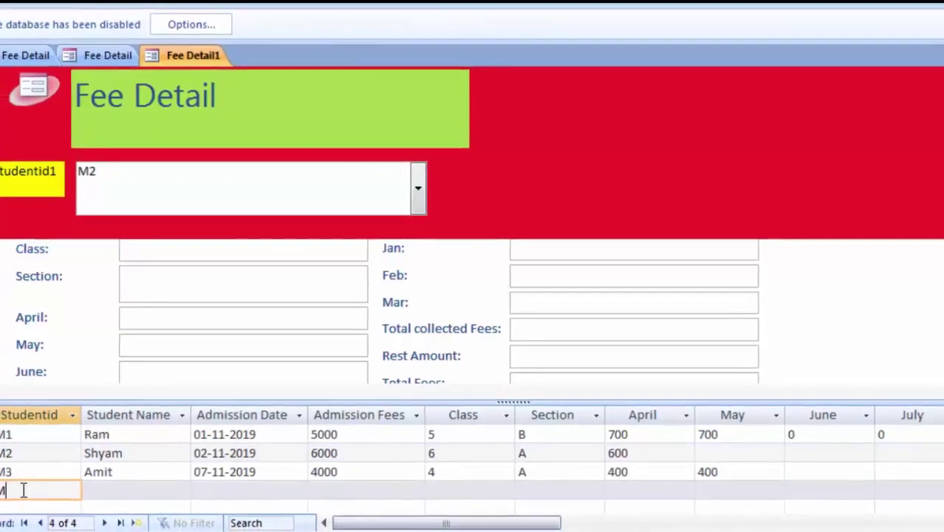
pyautogui.write('M')
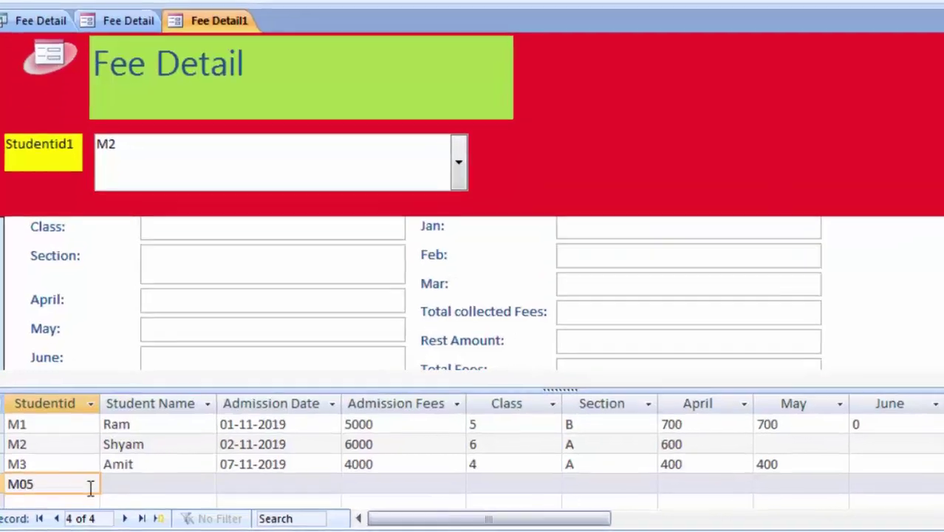
pyautogui.click(108, 488)
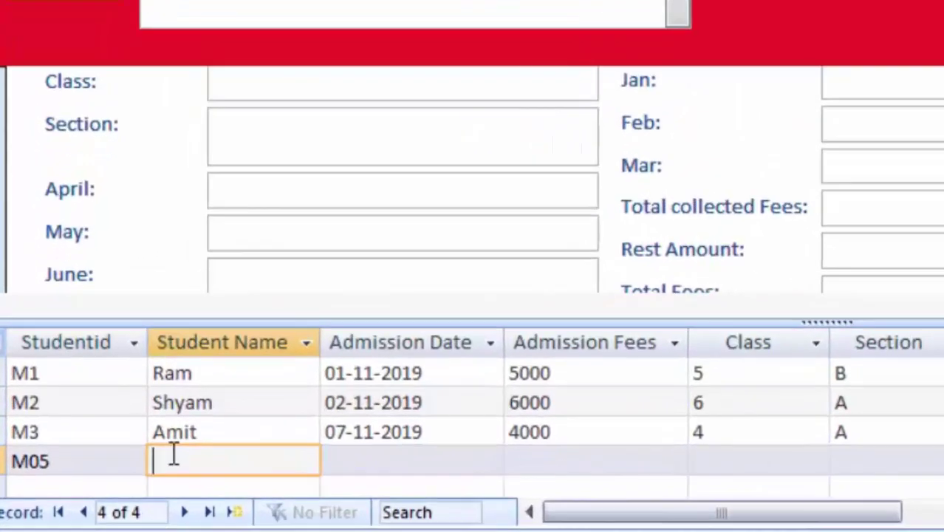
pyautogui.write('Sh')
pyautogui.write('ivam')
pyautogui.press('Tab')
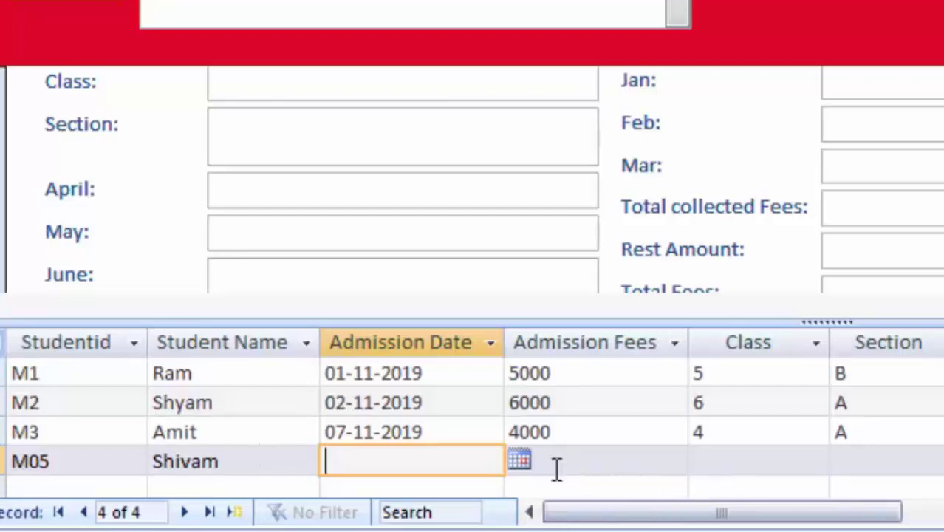
# Set M05's admission date 22-11-2019, fees 8000, Class 10 and Section A
pyautogui.click(522, 458)
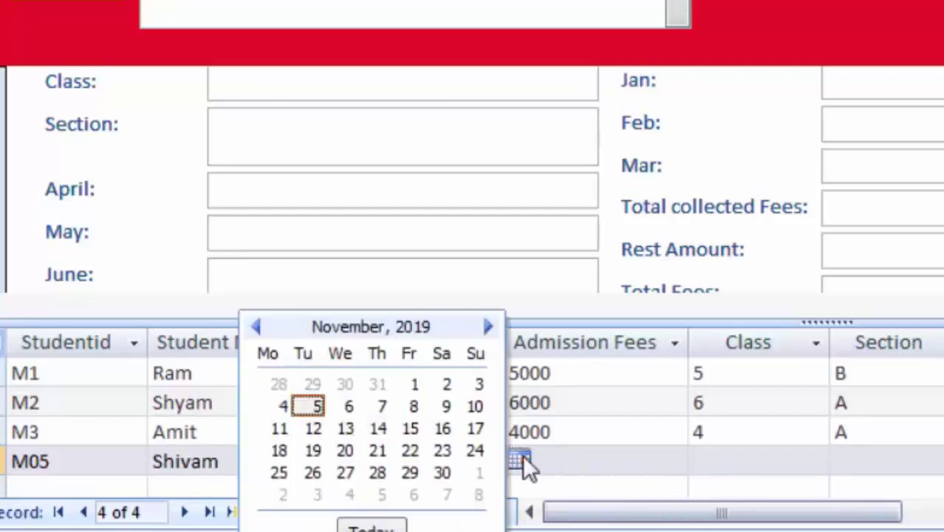
pyautogui.click(410, 451)
pyautogui.click(604, 472)
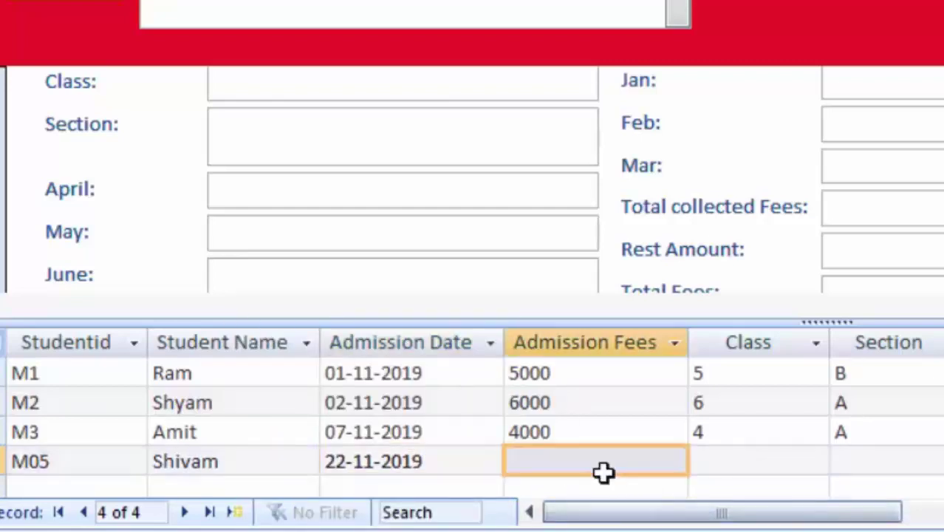
pyautogui.click(603, 467)
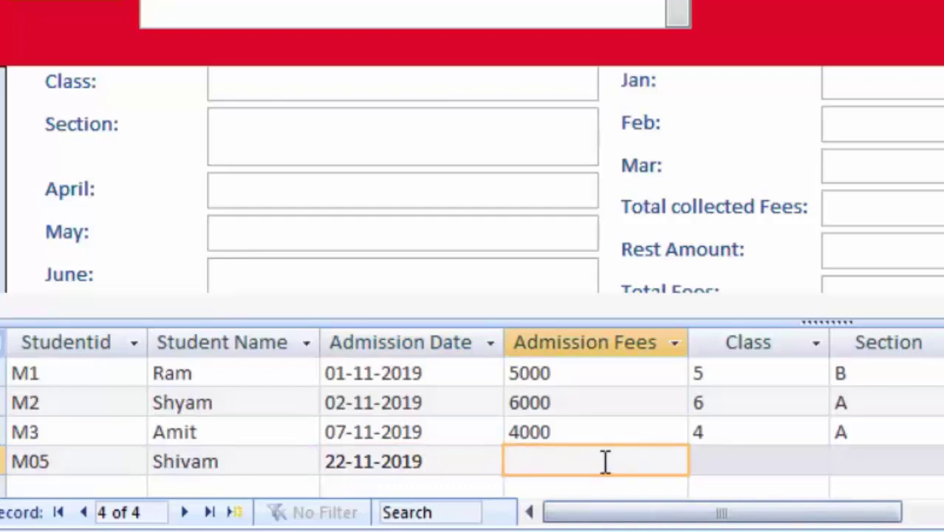
pyautogui.write('80')
pyautogui.write('00')
pyautogui.press('Tab')
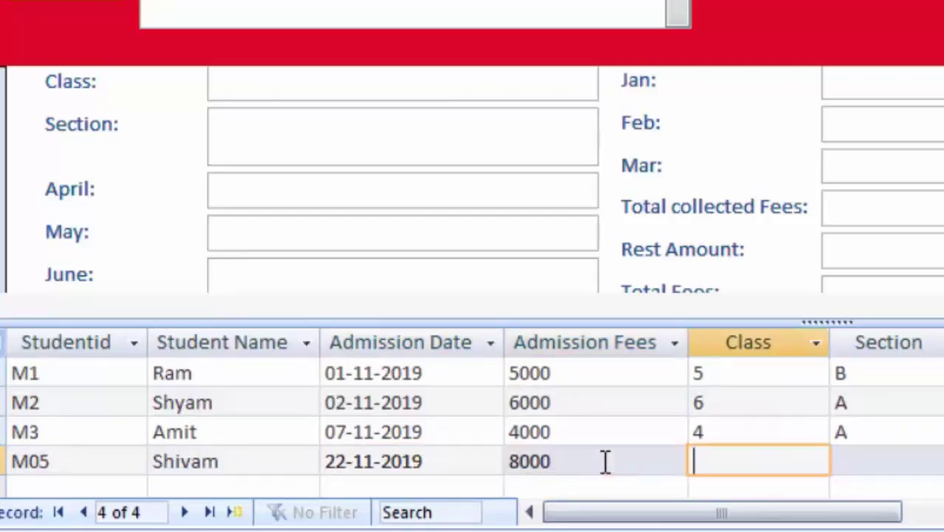
pyautogui.write('10')
pyautogui.press('Tab')
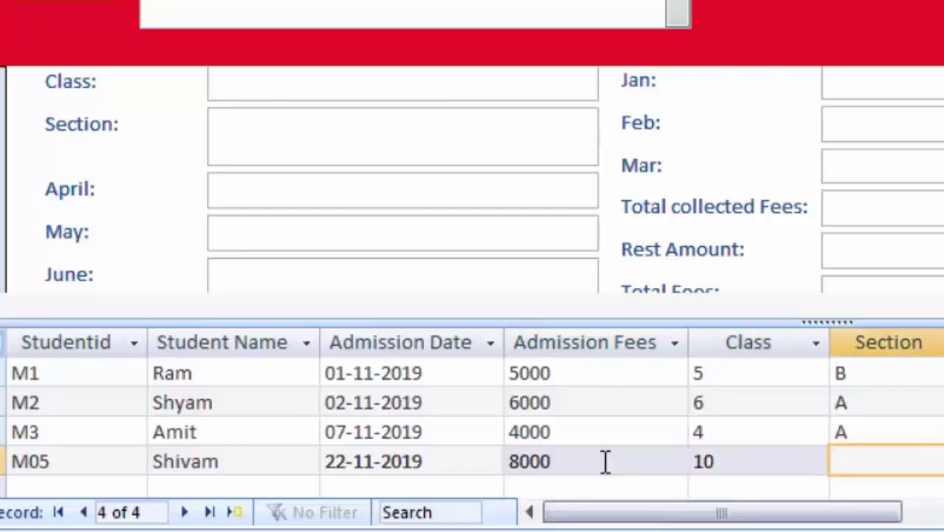
pyautogui.write('A')
pyautogui.press('Tab')
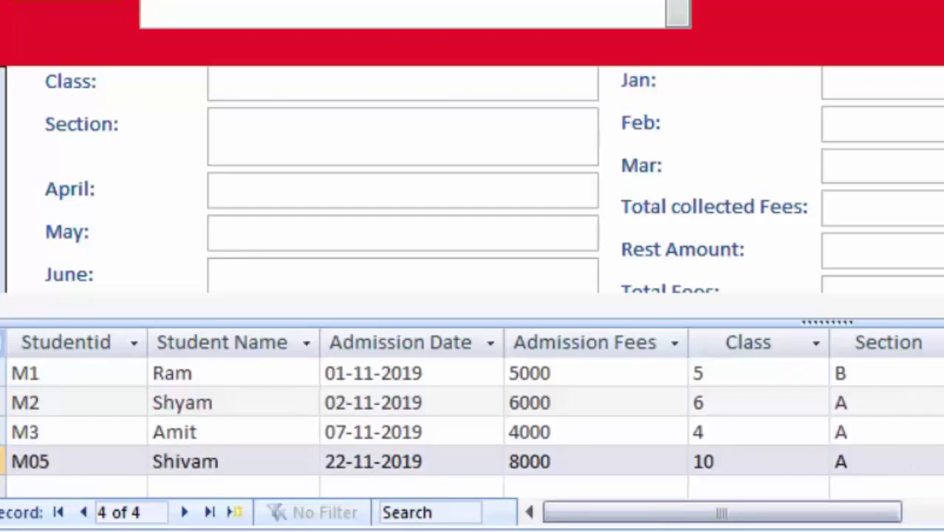
pyautogui.moveTo(832, 523)
pyautogui.mouseDown()
pyautogui.moveTo(943, 523)
pyautogui.moveTo(887, 517)
pyautogui.mouseUp()
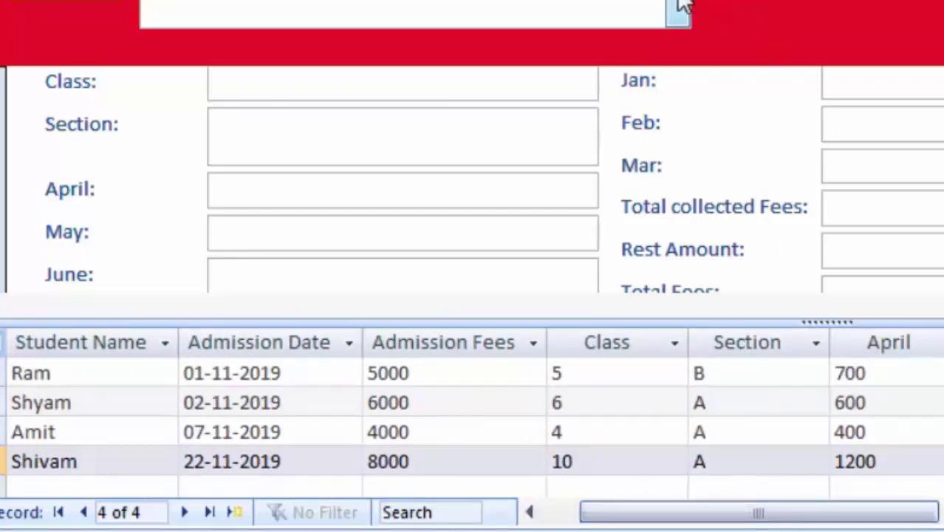
# Open and close the student lookup list without choosing, confirming it lists only M1–M3
pyautogui.click(678, 7)
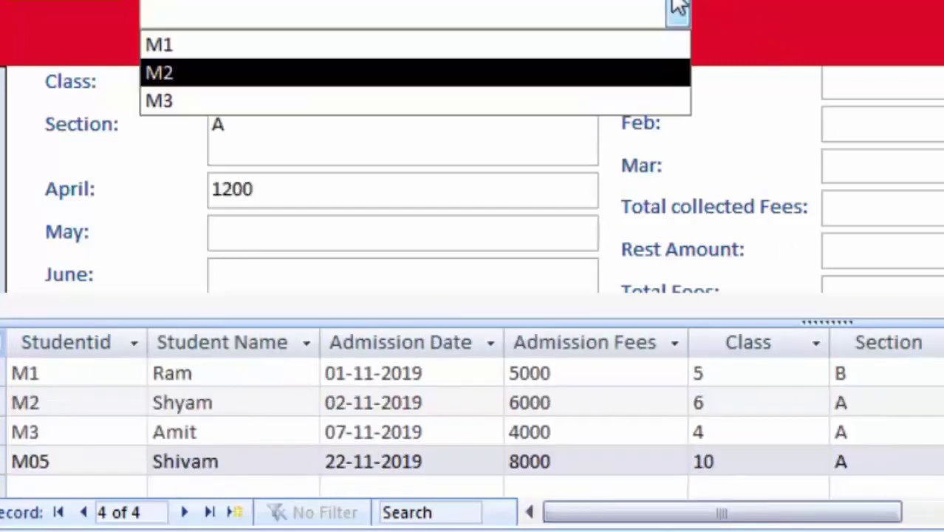
pyautogui.click(678, 8)
pyautogui.click(678, 7)
pyautogui.click(678, 7)
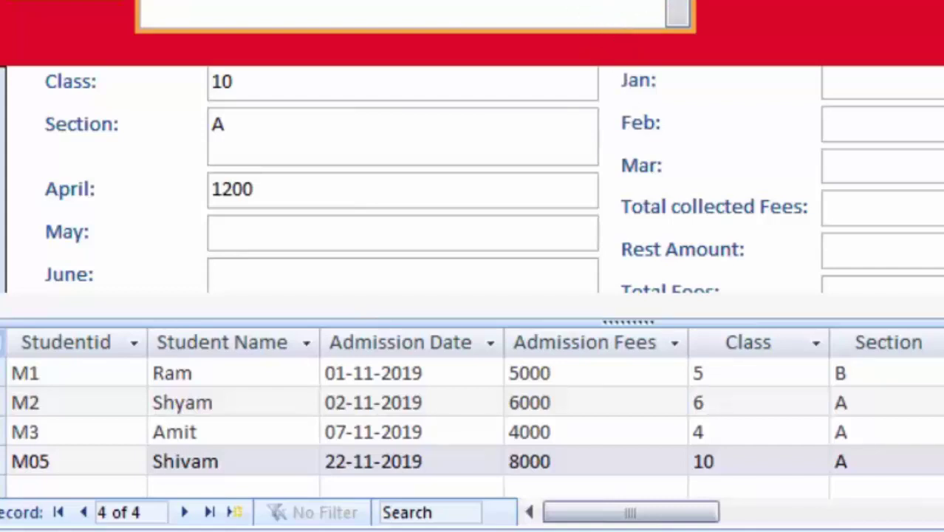
pyautogui.click(678, 11)
pyautogui.click(676, 10)
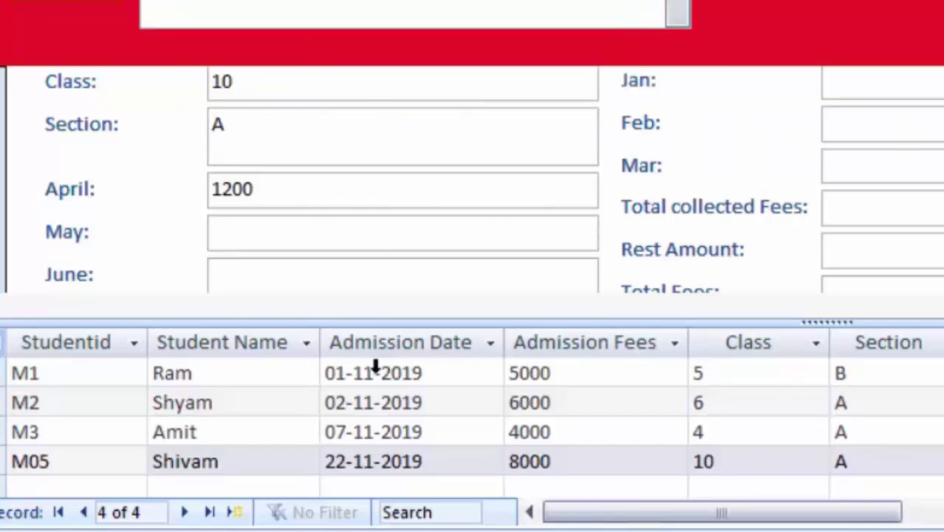
# Add new record M09 with the student's name and admission date 02-11-2019
pyautogui.click(34, 481)
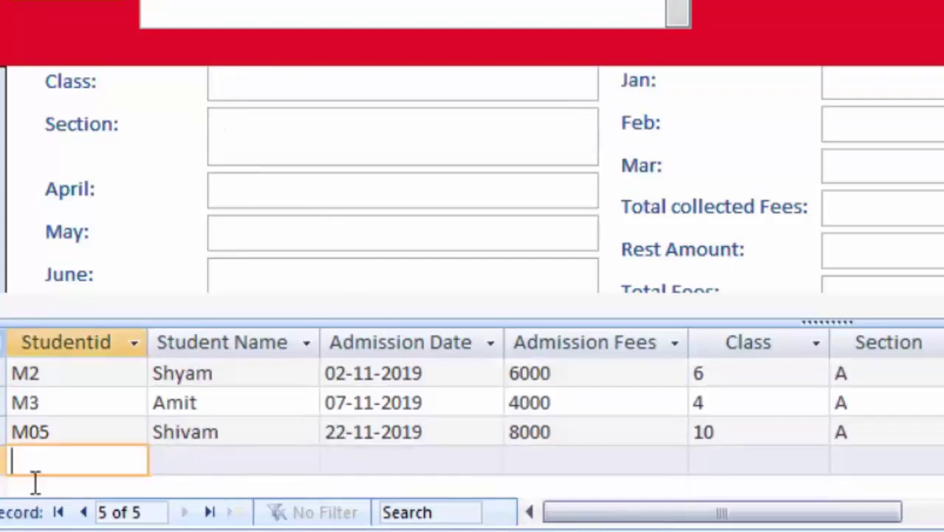
pyautogui.write('M')
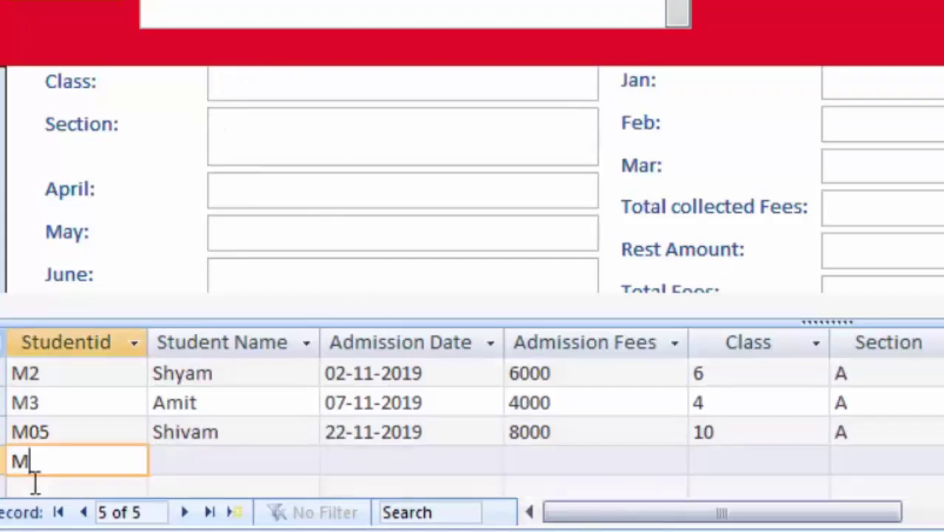
pyautogui.write('09')
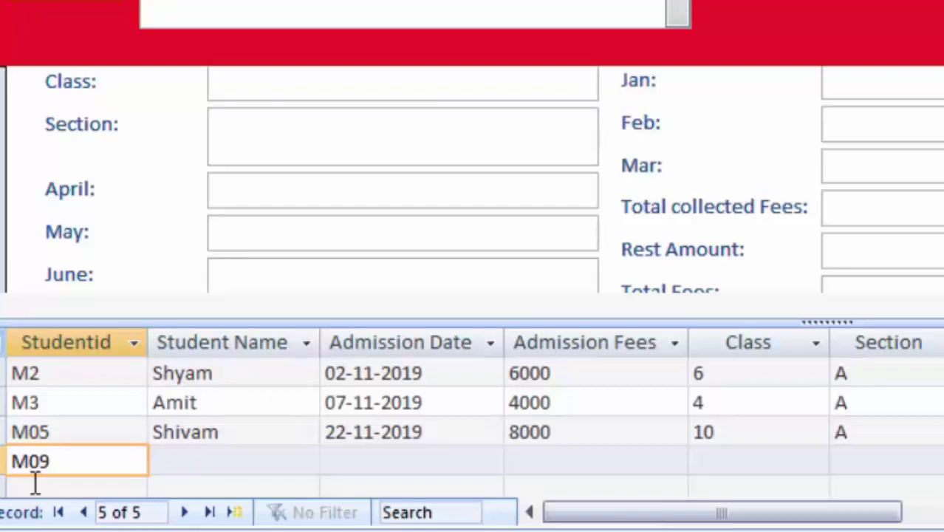
pyautogui.click(177, 457)
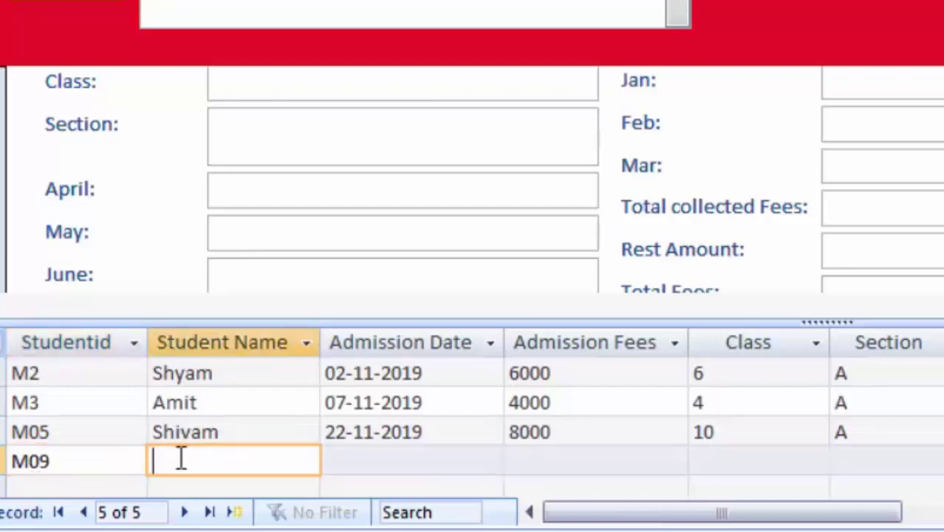
pyautogui.write('D')
pyautogui.write('urgesh')
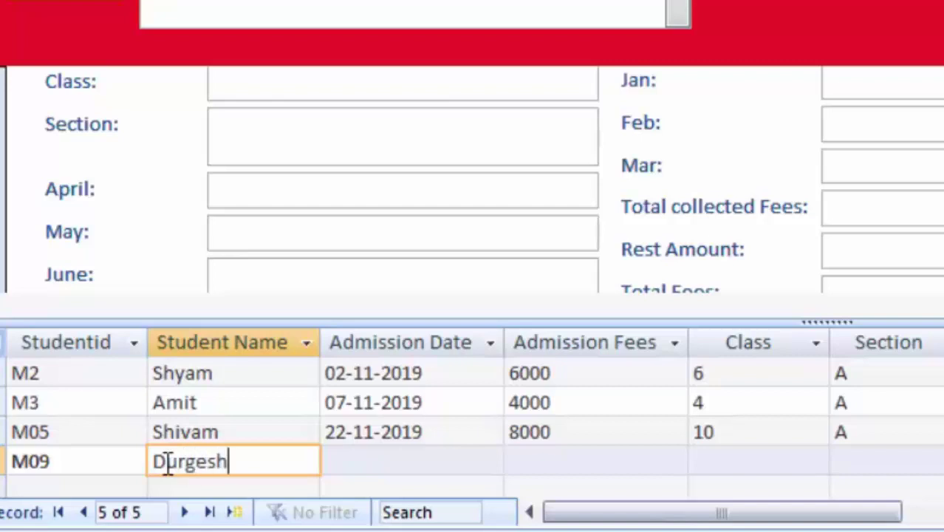
pyautogui.press('Tab')
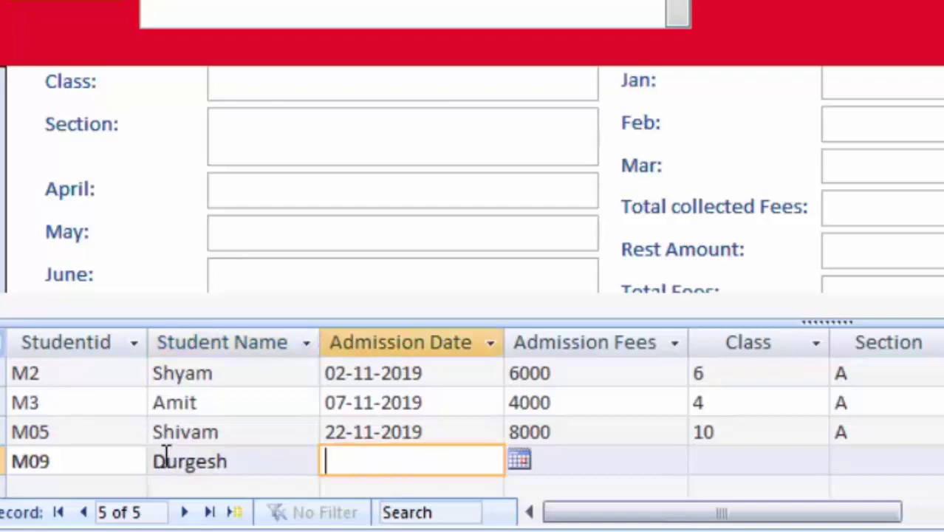
pyautogui.click(519, 459)
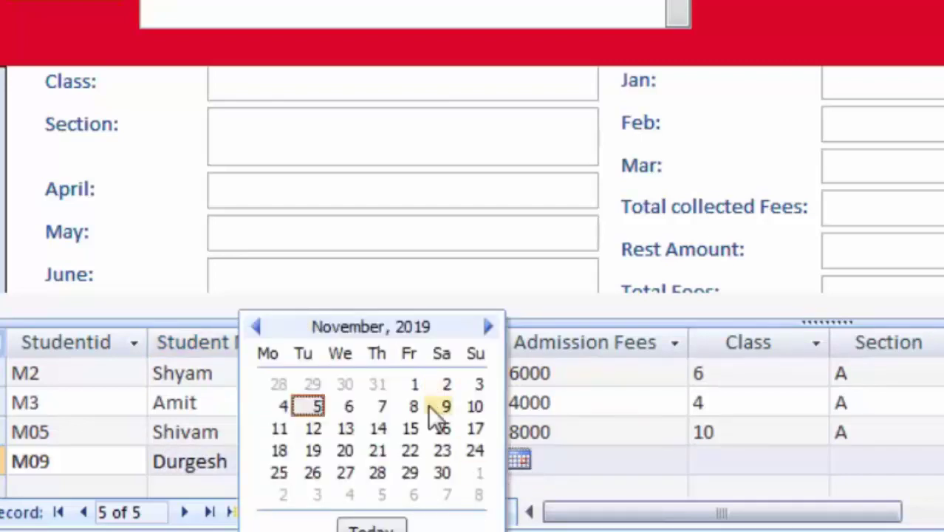
pyautogui.click(444, 385)
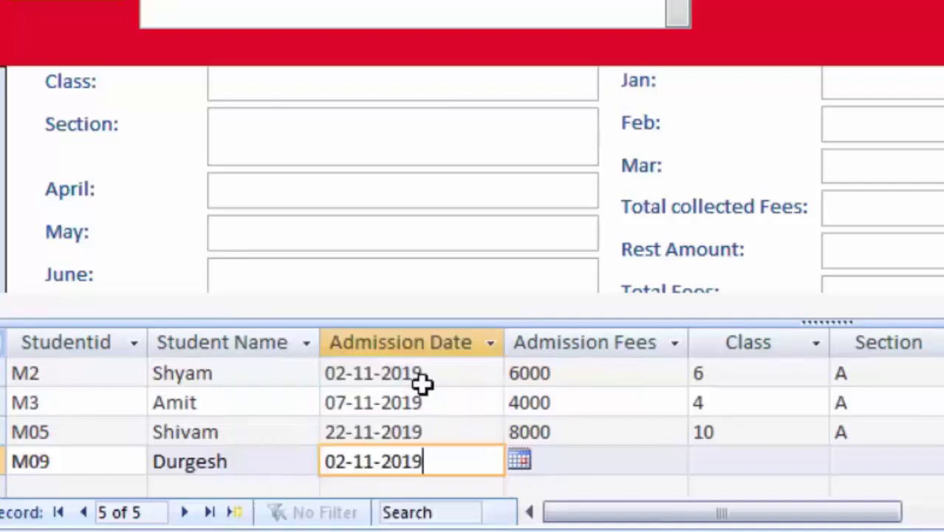
# Enter M09's fees 10000, Class 12 and Section A, then view it in the form
pyautogui.click(564, 470)
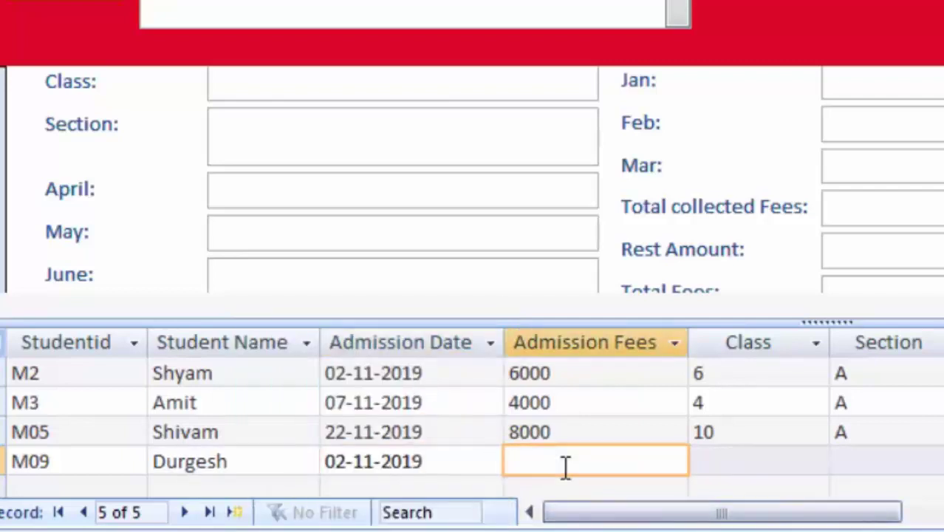
pyautogui.write('10000')
pyautogui.press('Tab')
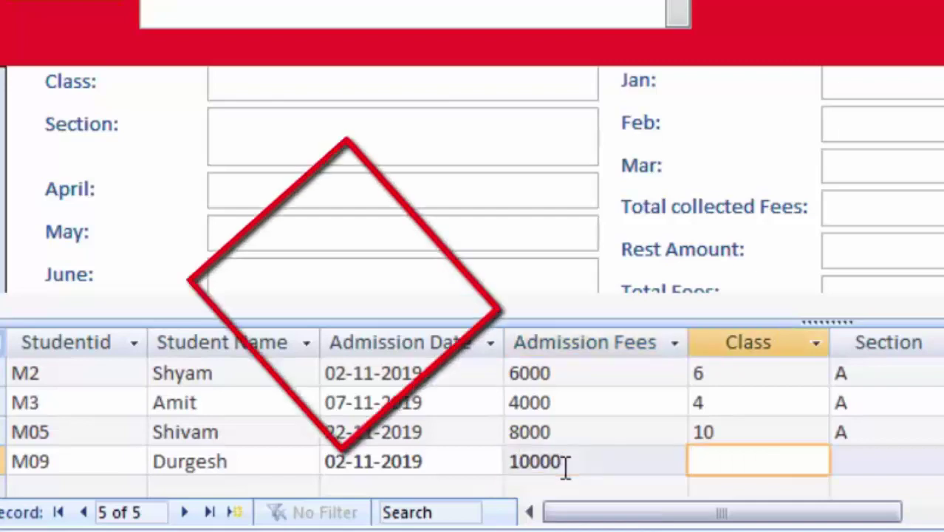
pyautogui.write('12')
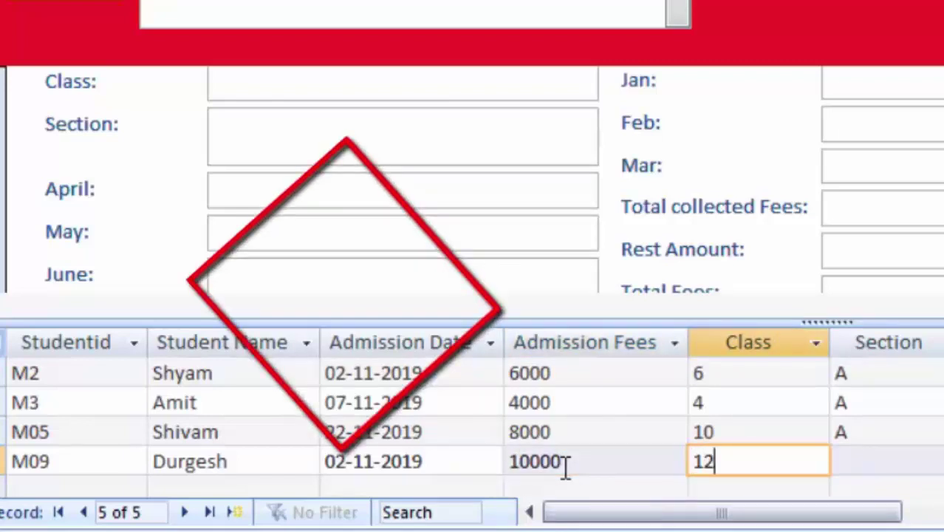
pyautogui.press('Tab')
pyautogui.write('A')
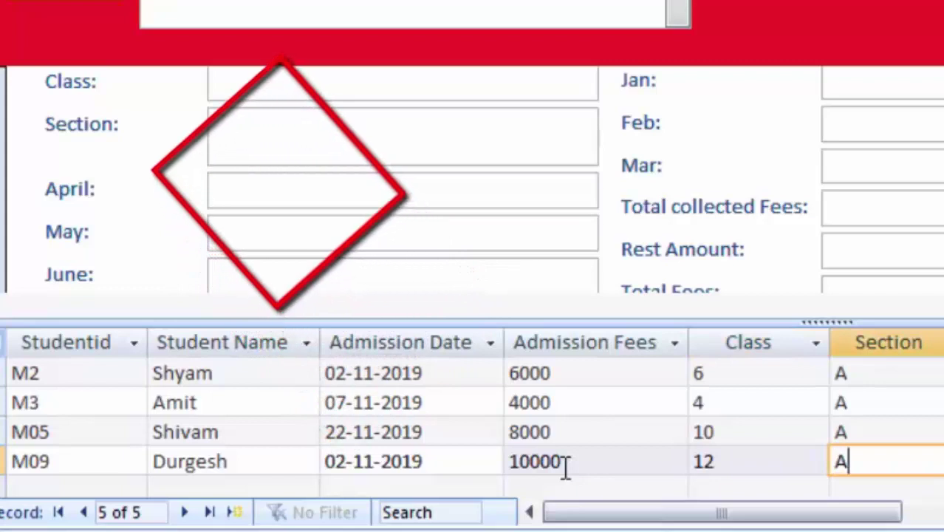
pyautogui.press('Tab')
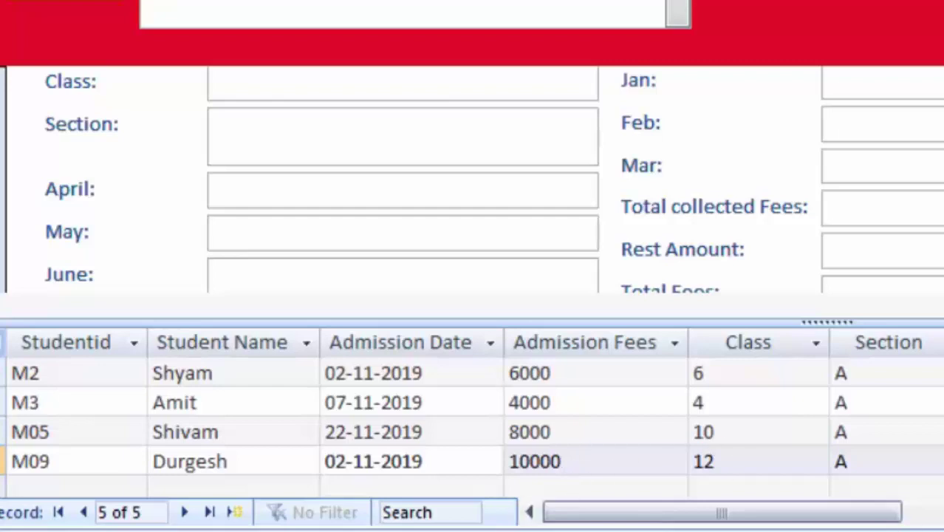
pyautogui.click(255, 189)
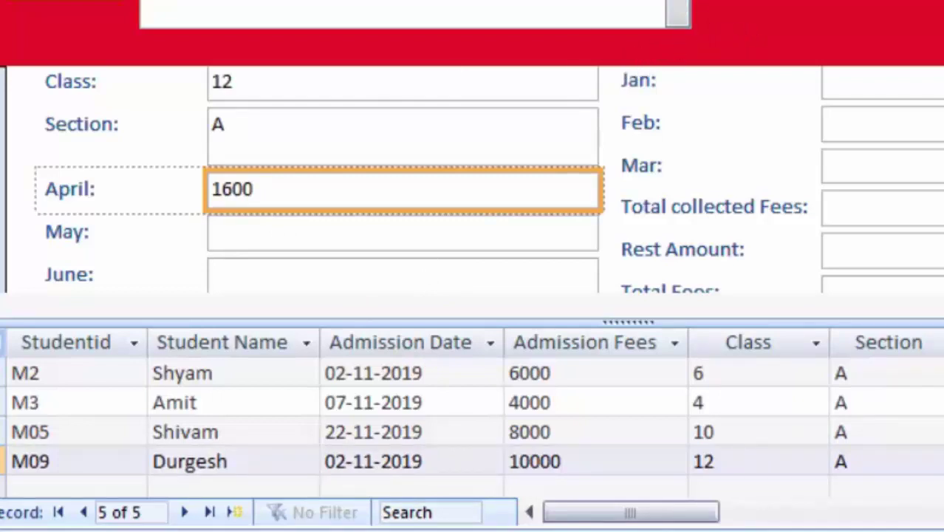
pyautogui.click(677, 14)
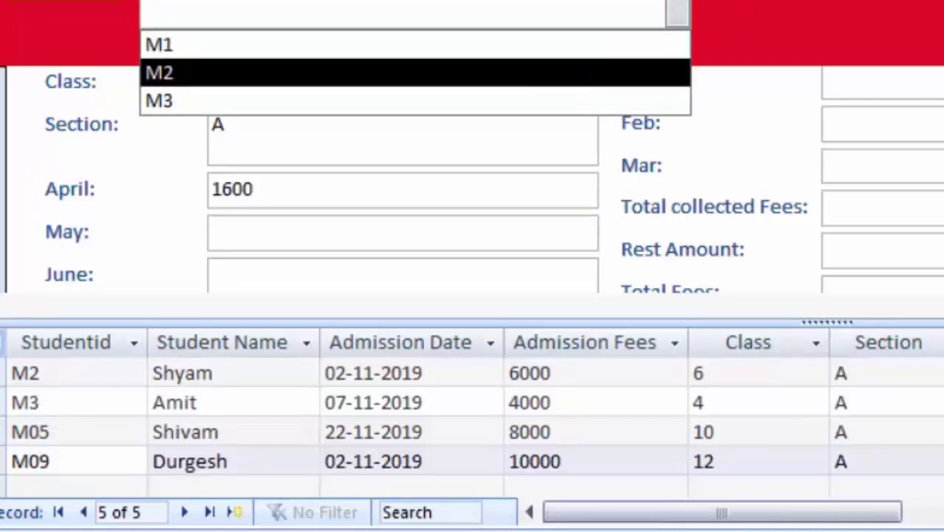
pyautogui.hotkey('alt', 'f')
pyautogui.press('Escape')
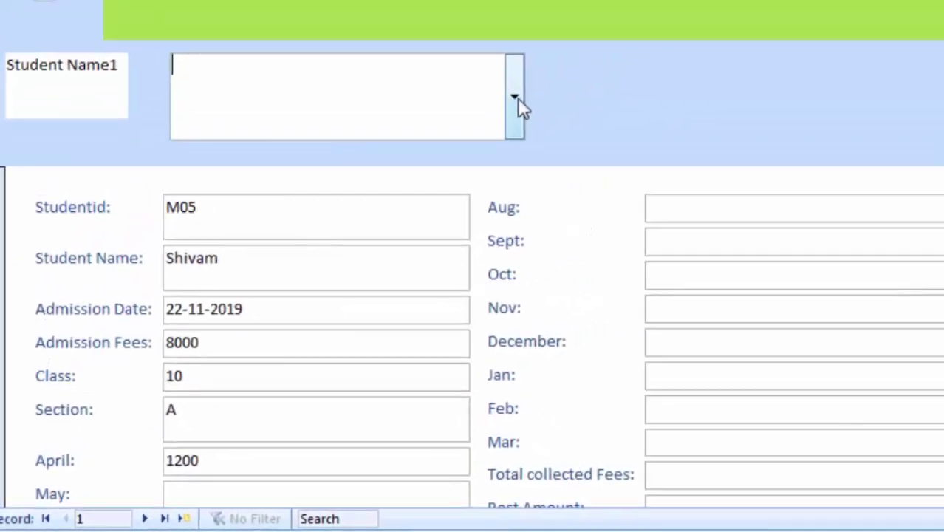
# Choose the student with fees 4000 in the Student Name1 lookup to show record M3
pyautogui.click(515, 101)
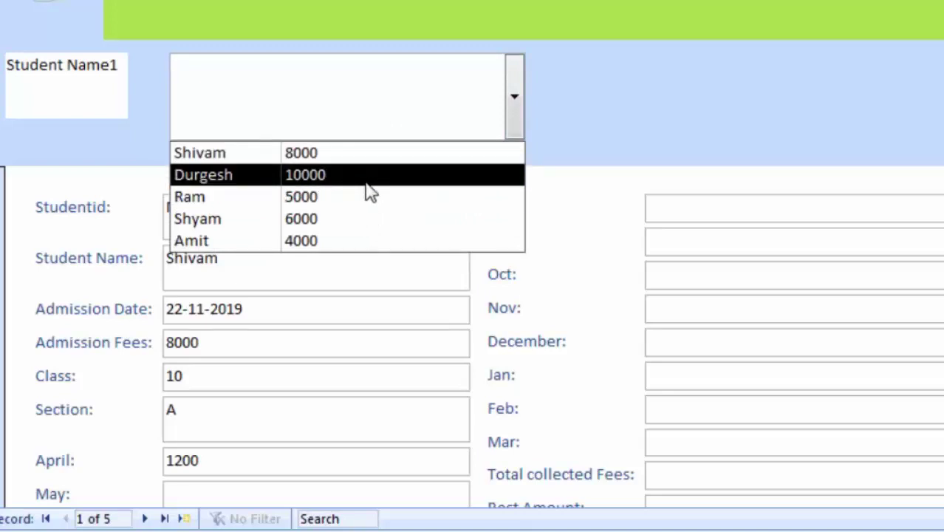
pyautogui.click(344, 246)
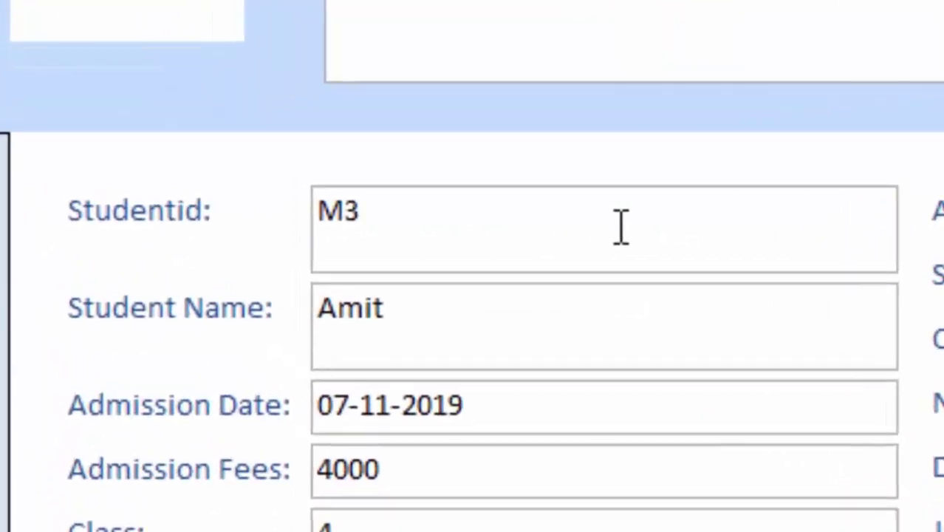
pyautogui.scroll(-3, 635, 236)
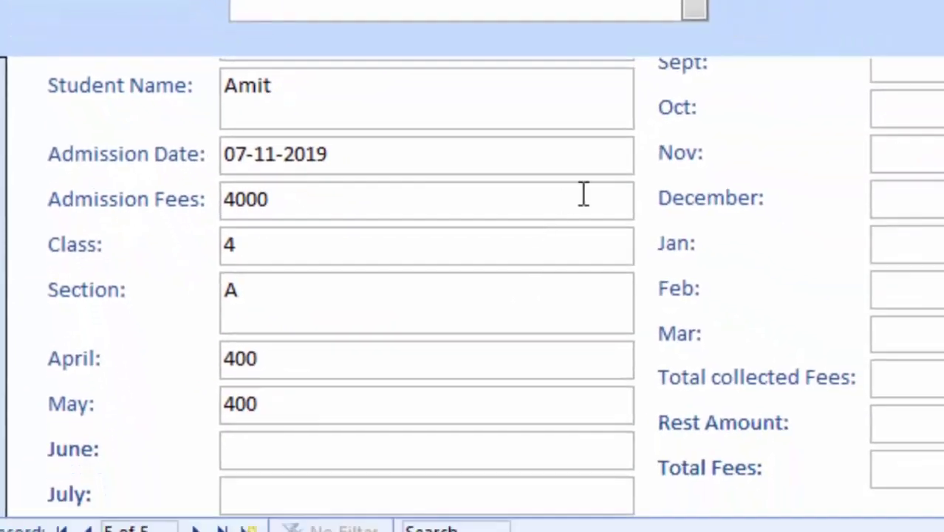
pyautogui.scroll(3, 582, 194)
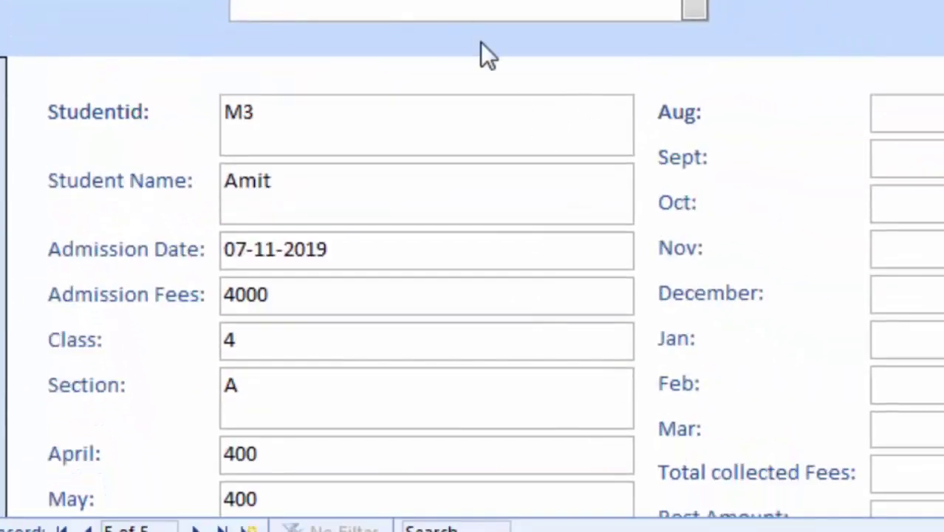
pyautogui.scroll(-2, 526, 199)
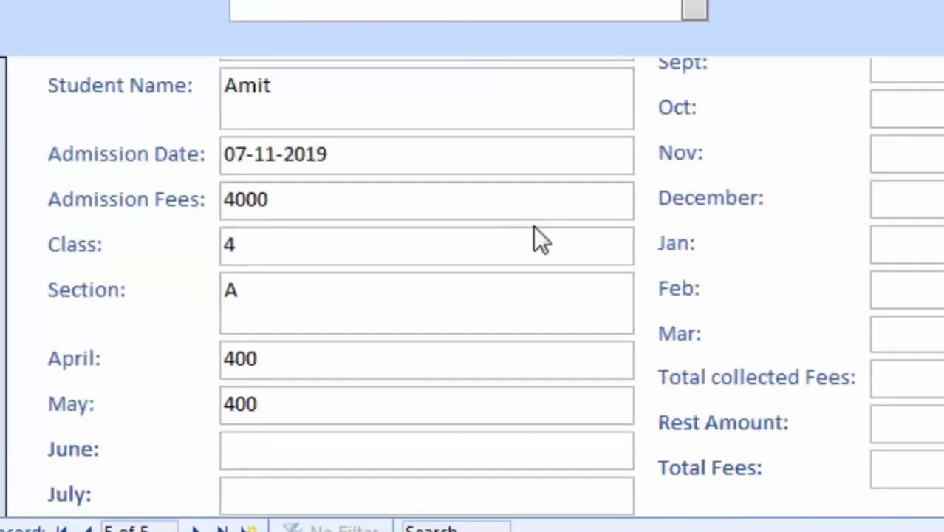